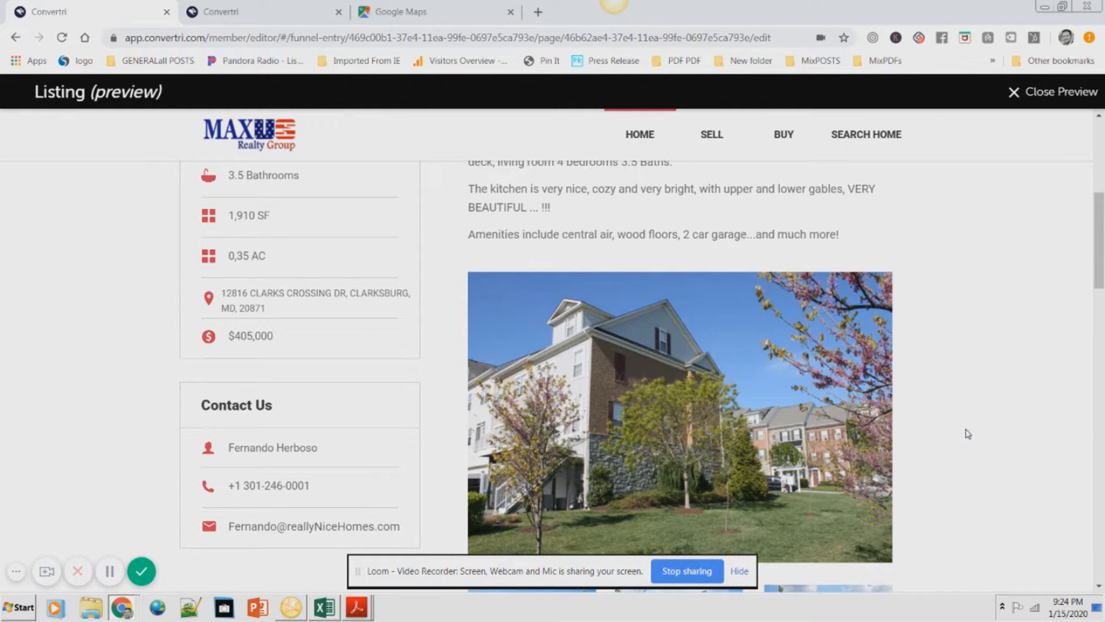
- Review the finished listing preview from its main photo back up to the property information and address banner
{"action": "left_click_drag", "start_coordinate": [1100, 272], "coordinate": [1095, 242]}
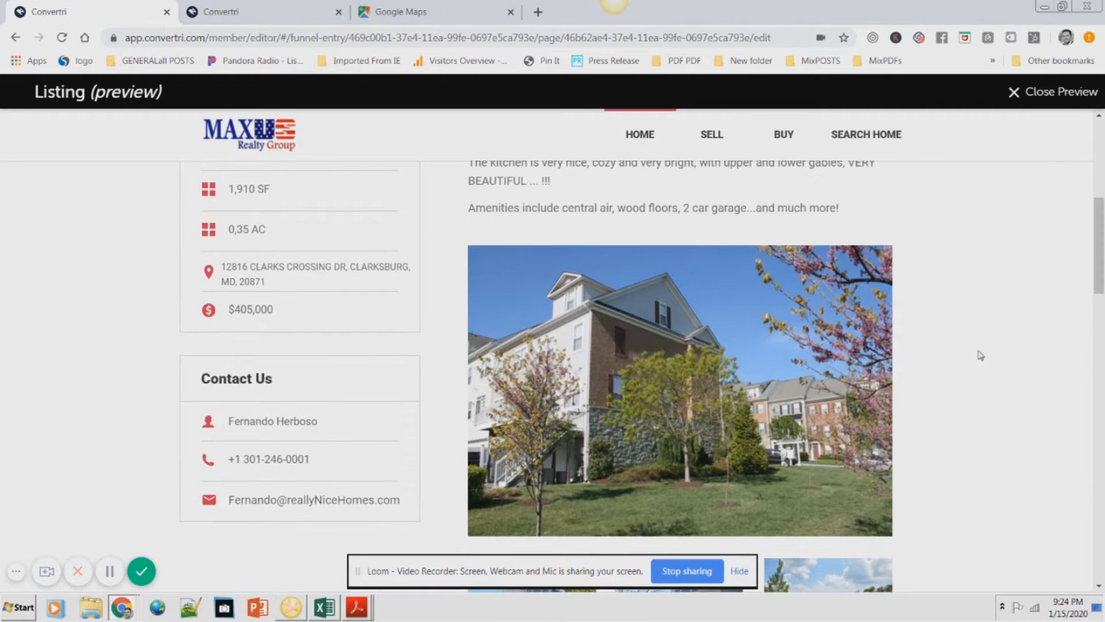
{"action": "scroll", "coordinate": [930, 380], "scroll_direction": "up", "scroll_amount": 1}
{"action": "scroll", "coordinate": [1004, 340], "scroll_direction": "up", "scroll_amount": 3}
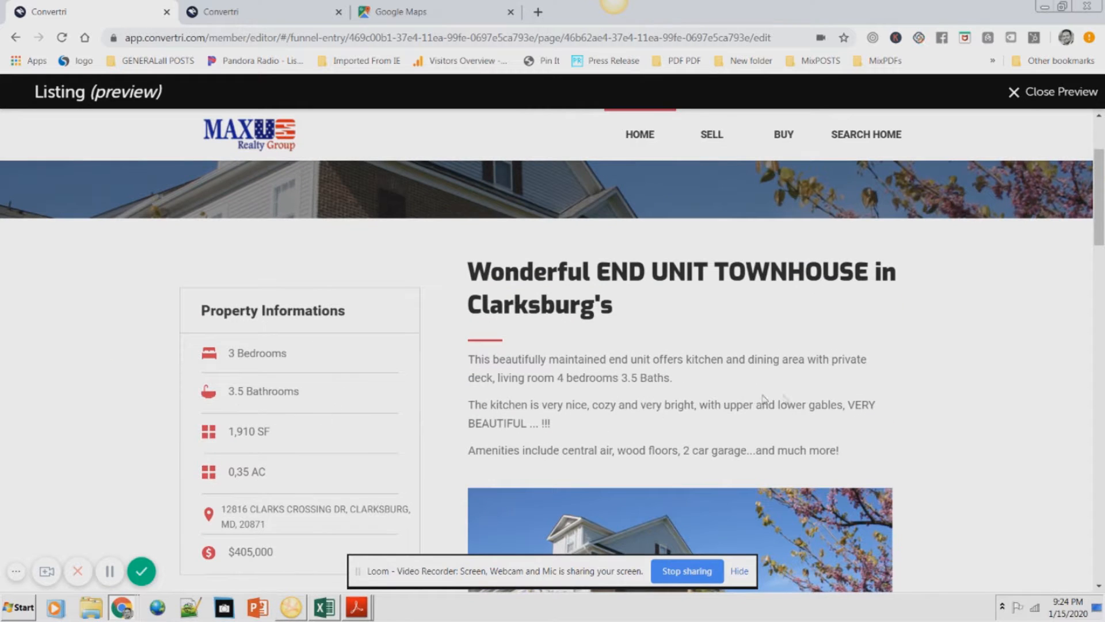
{"action": "scroll", "coordinate": [898, 400], "scroll_direction": "up", "scroll_amount": 2}
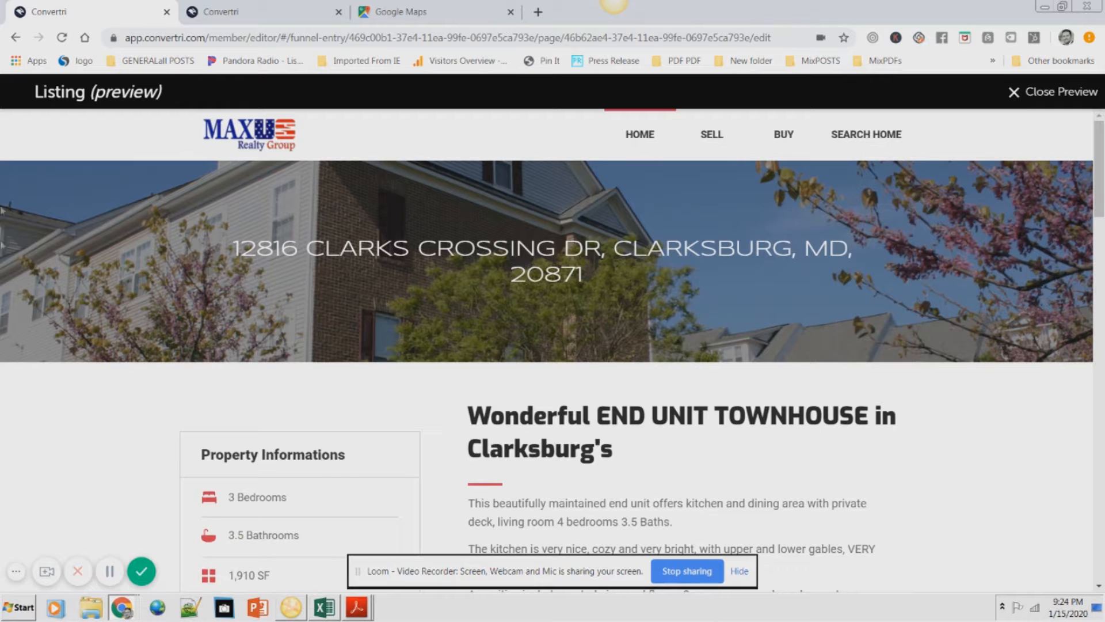
- Switch to the LISTING FUNNEL template page and examine its banner, property information, photo gallery, contact, map and floorplan sections
{"action": "left_click", "coordinate": [236, 16]}
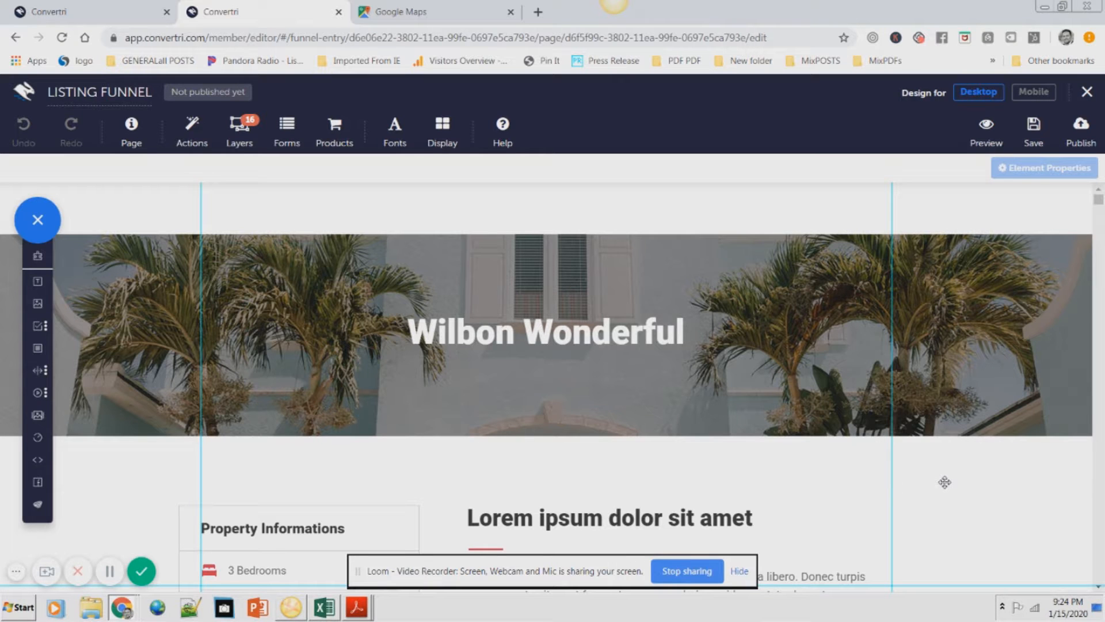
{"action": "scroll", "coordinate": [947, 483], "scroll_direction": "down", "scroll_amount": 3}
{"action": "scroll", "coordinate": [956, 490], "scroll_direction": "up", "scroll_amount": 1}
{"action": "scroll", "coordinate": [955, 491], "scroll_direction": "up", "scroll_amount": 2}
{"action": "scroll", "coordinate": [957, 487], "scroll_direction": "down", "scroll_amount": 6}
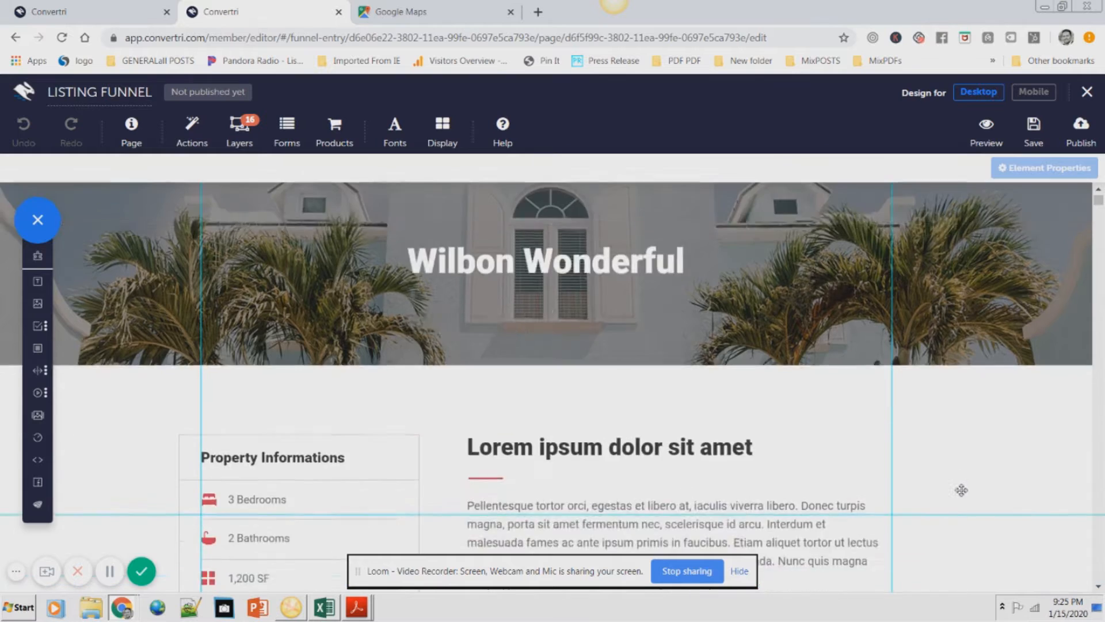
{"action": "scroll", "coordinate": [963, 491], "scroll_direction": "down", "scroll_amount": 6}
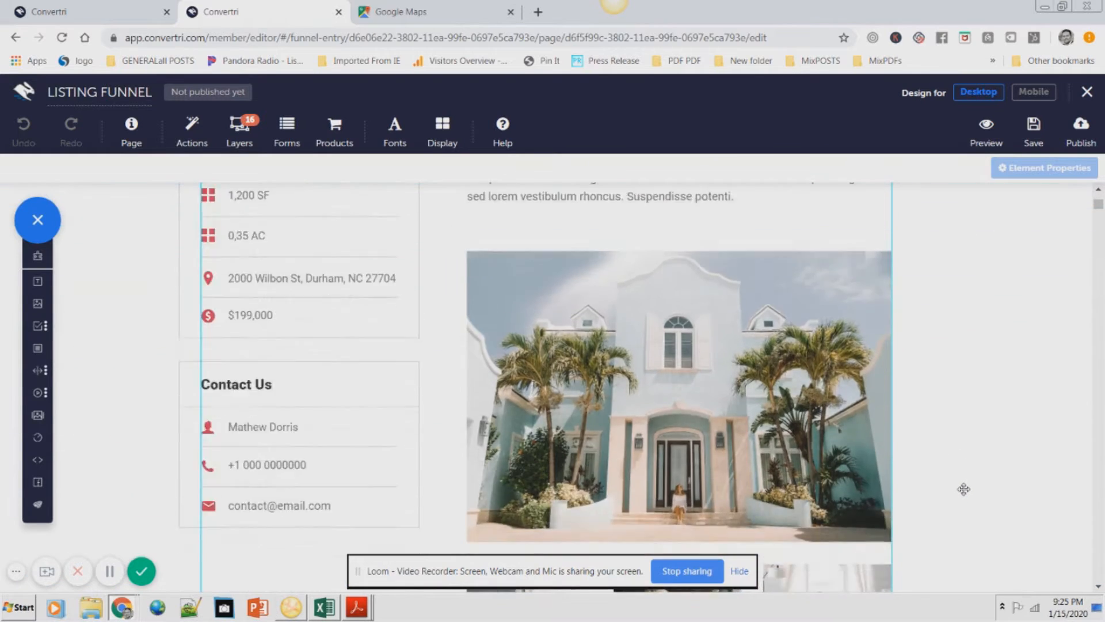
{"action": "scroll", "coordinate": [958, 489], "scroll_direction": "down", "scroll_amount": 6}
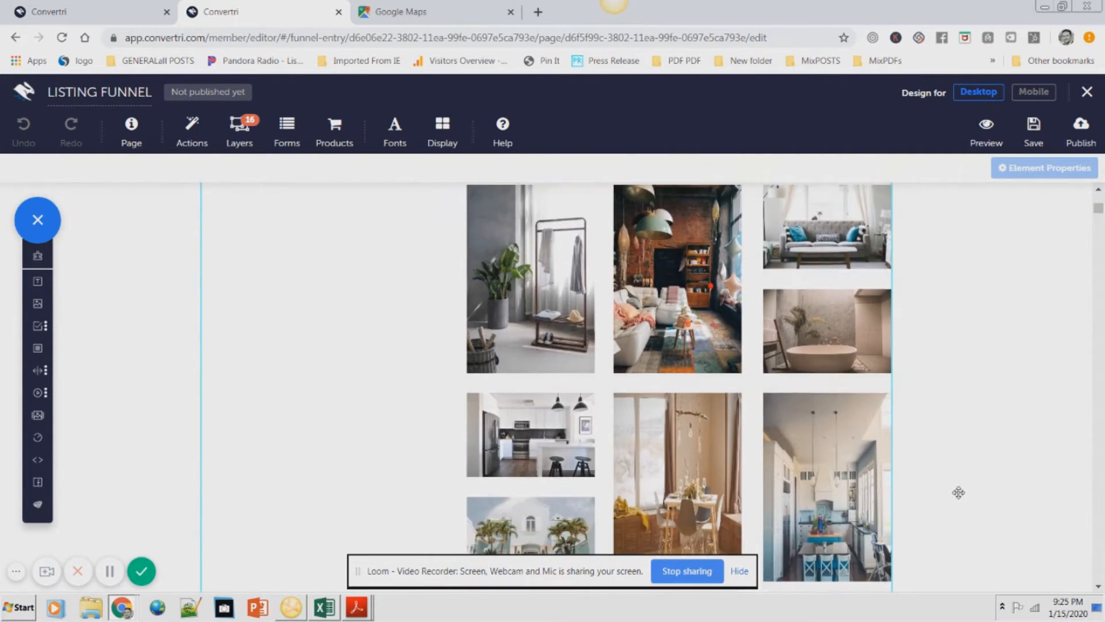
{"action": "scroll", "coordinate": [921, 484], "scroll_direction": "down", "scroll_amount": 3}
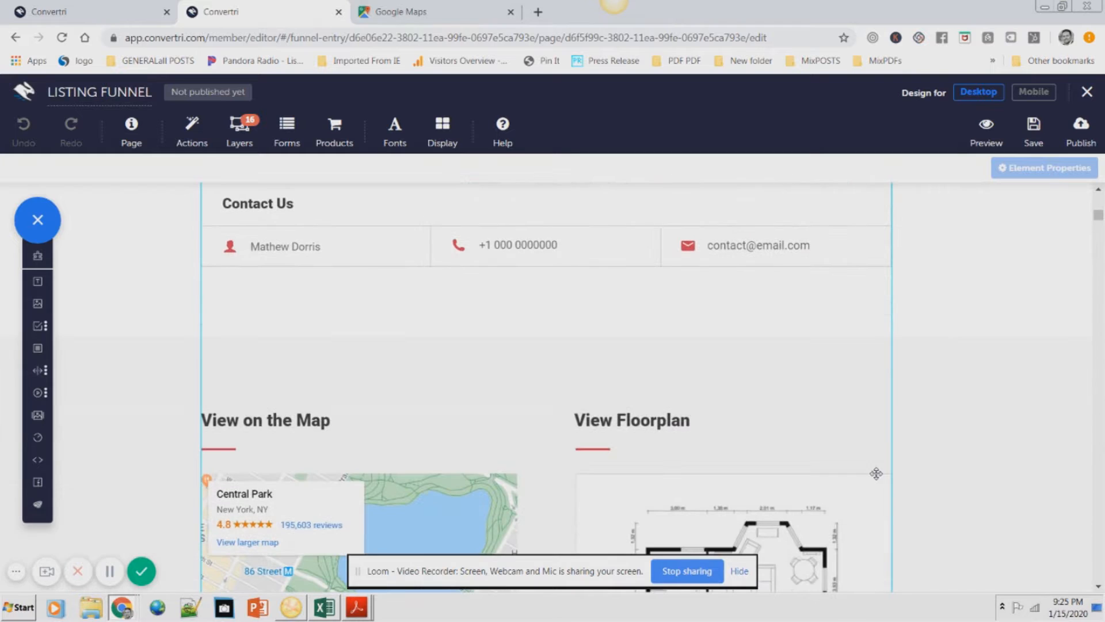
{"action": "scroll", "coordinate": [570, 354], "scroll_direction": "down", "scroll_amount": 2}
{"action": "scroll", "coordinate": [581, 365], "scroll_direction": "down", "scroll_amount": 5}
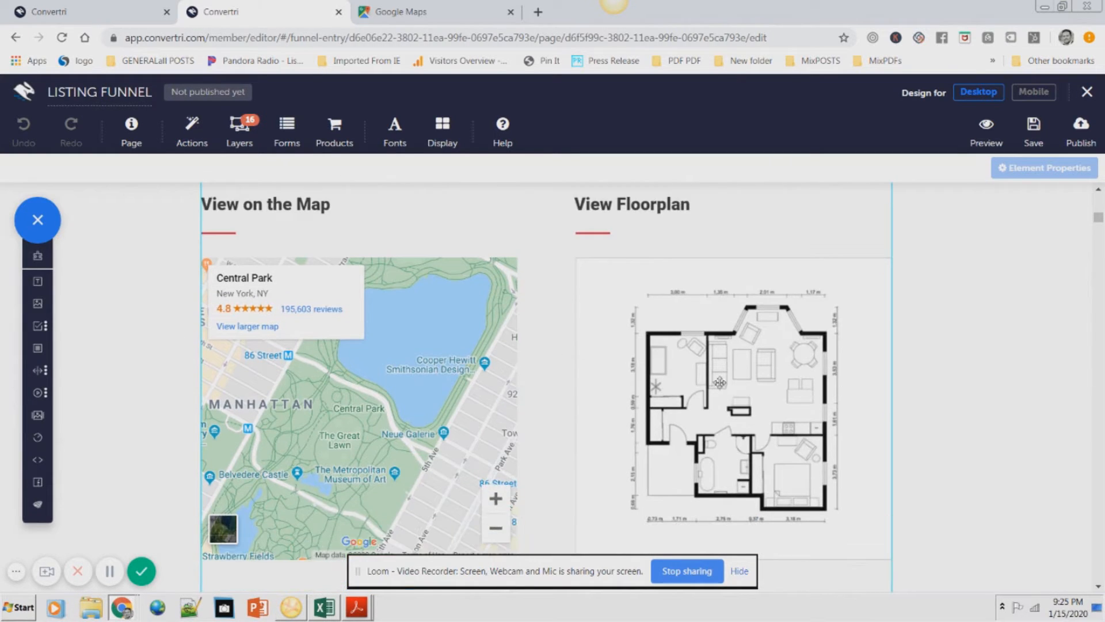
{"action": "scroll", "coordinate": [776, 399], "scroll_direction": "up", "scroll_amount": 4}
{"action": "scroll", "coordinate": [785, 380], "scroll_direction": "up", "scroll_amount": 2}
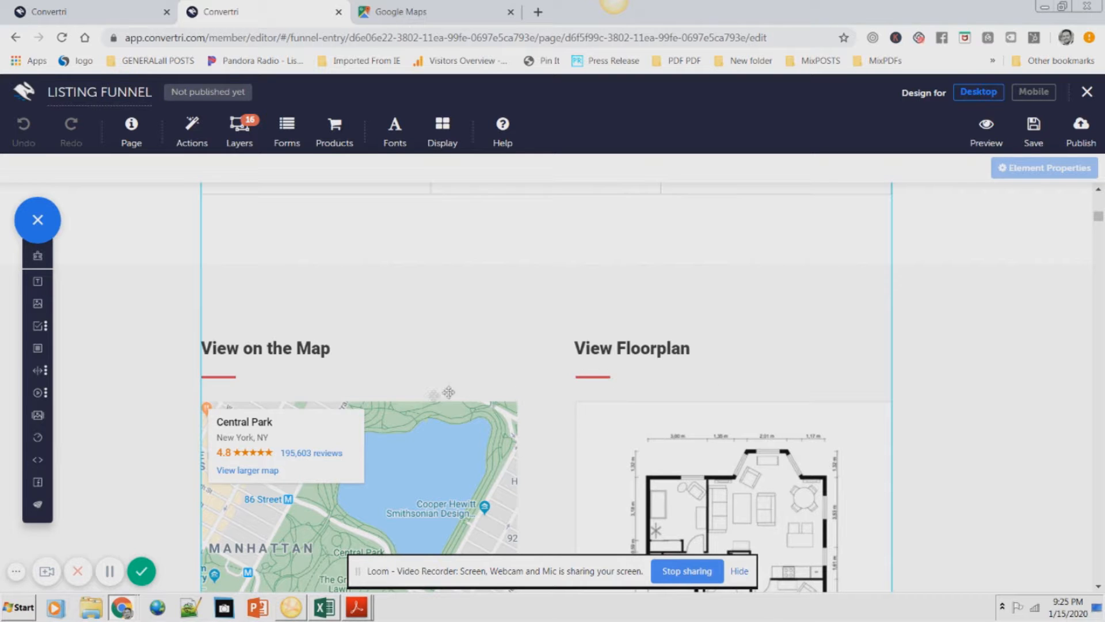
{"action": "scroll", "coordinate": [455, 392], "scroll_direction": "up", "scroll_amount": 3}
{"action": "scroll", "coordinate": [240, 330], "scroll_direction": "up", "scroll_amount": 6}
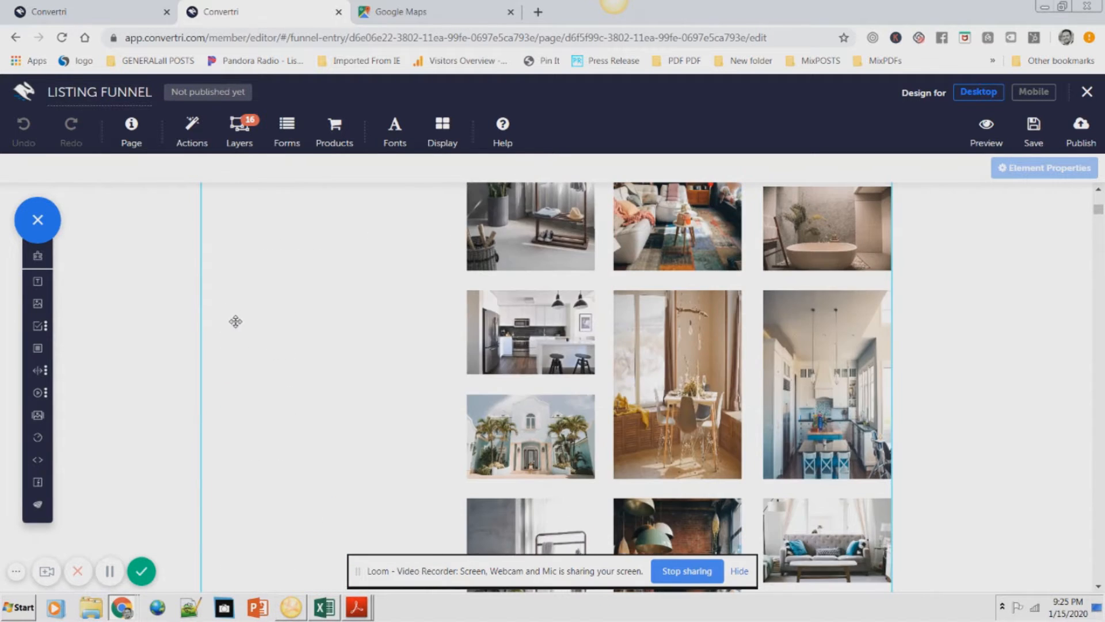
- Return to the finished listing preview and review the whole page from the header to the footer links
{"action": "left_click", "coordinate": [112, 17]}
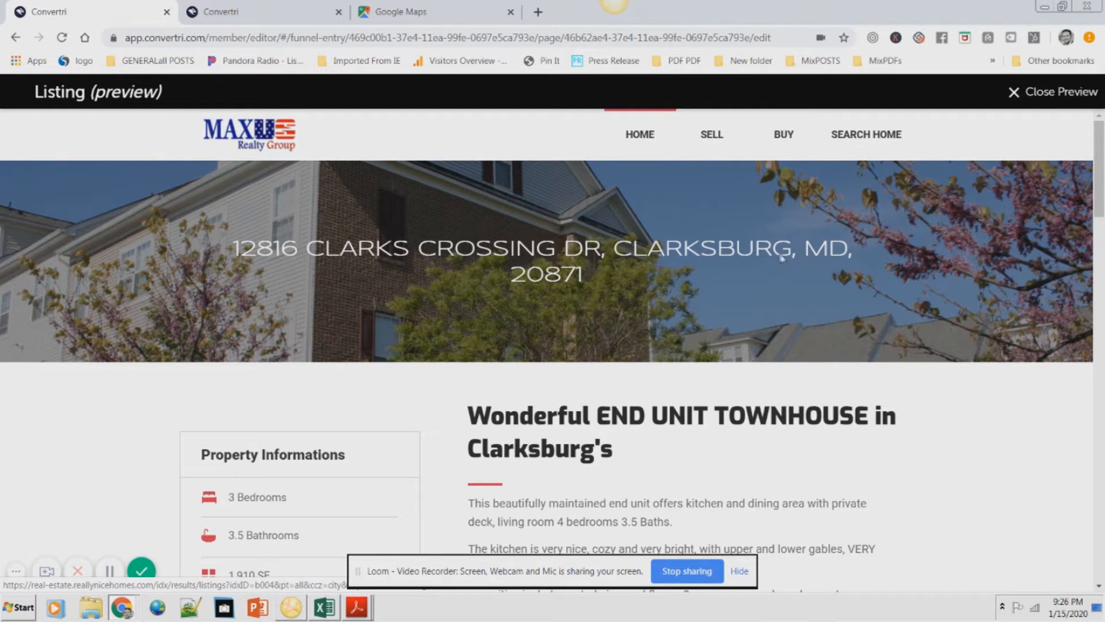
{"action": "scroll", "coordinate": [975, 385], "scroll_direction": "down", "scroll_amount": 10}
{"action": "scroll", "coordinate": [975, 384], "scroll_direction": "down", "scroll_amount": 10}
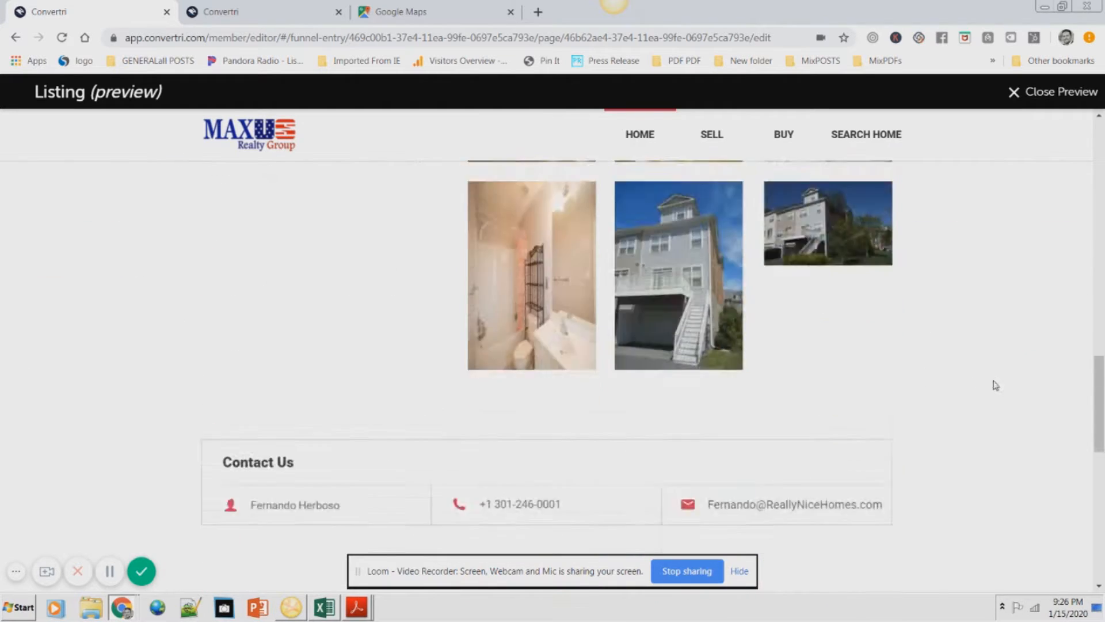
{"action": "scroll", "coordinate": [995, 384], "scroll_direction": "down", "scroll_amount": 2}
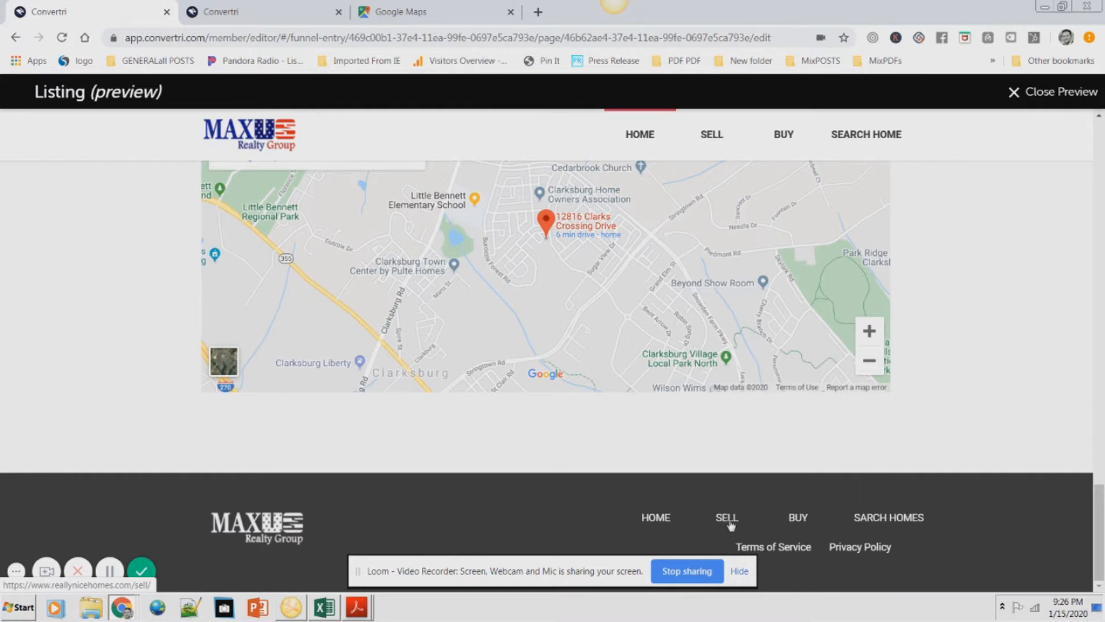
{"action": "scroll", "coordinate": [952, 494], "scroll_direction": "up", "scroll_amount": 15}
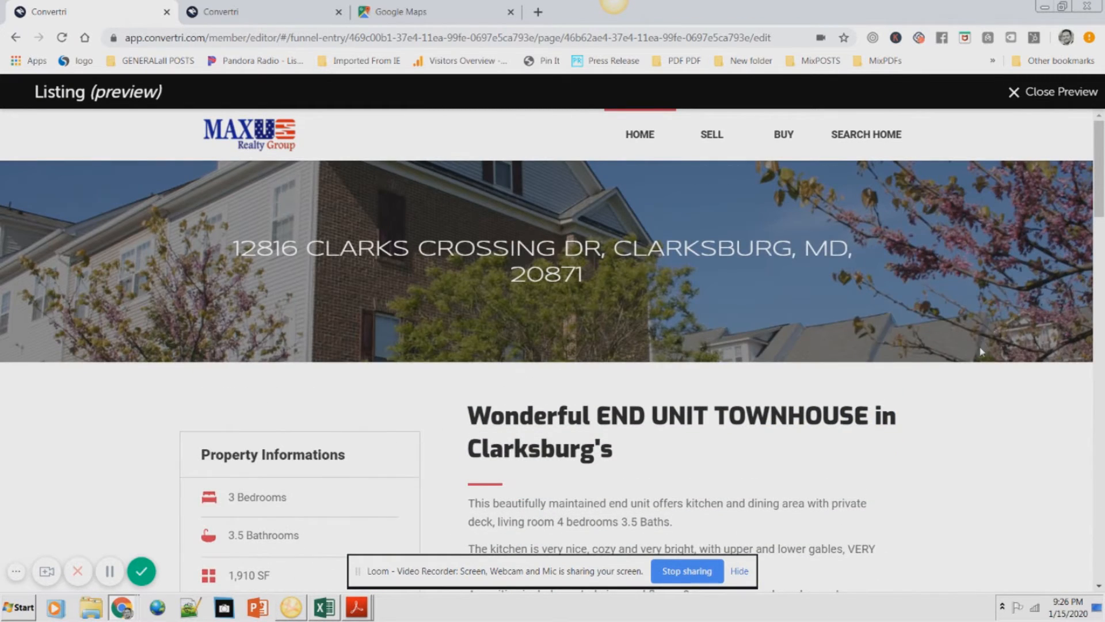
- Open the main house photo in the preview's photo viewer, browse through the following pictures, and close the viewer
{"action": "scroll", "coordinate": [981, 351], "scroll_direction": "down", "scroll_amount": 9}
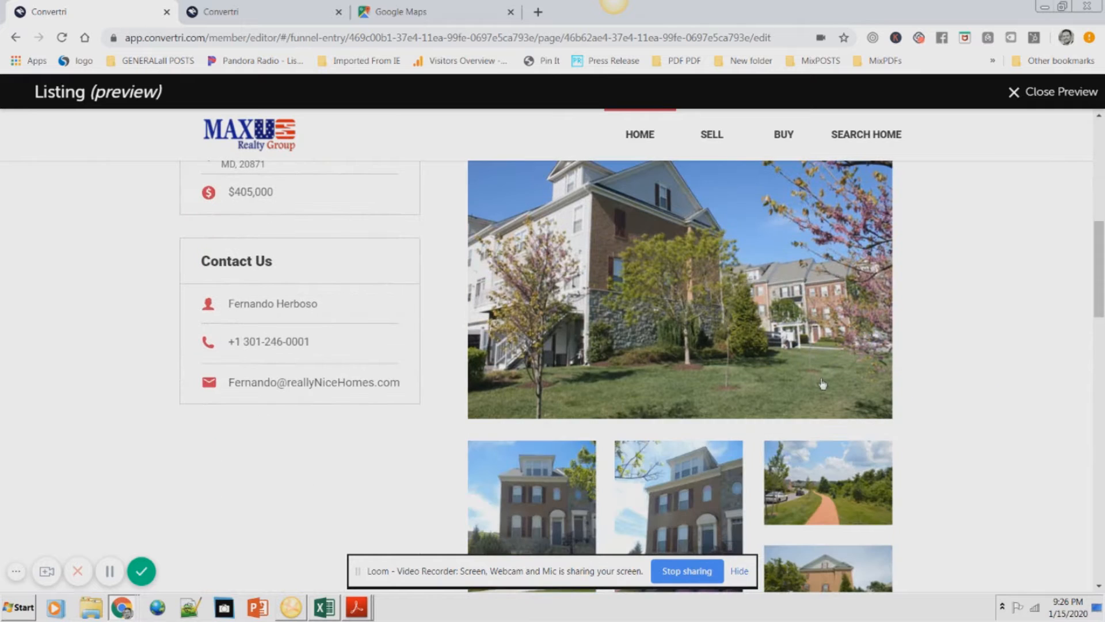
{"action": "left_click", "coordinate": [694, 326]}
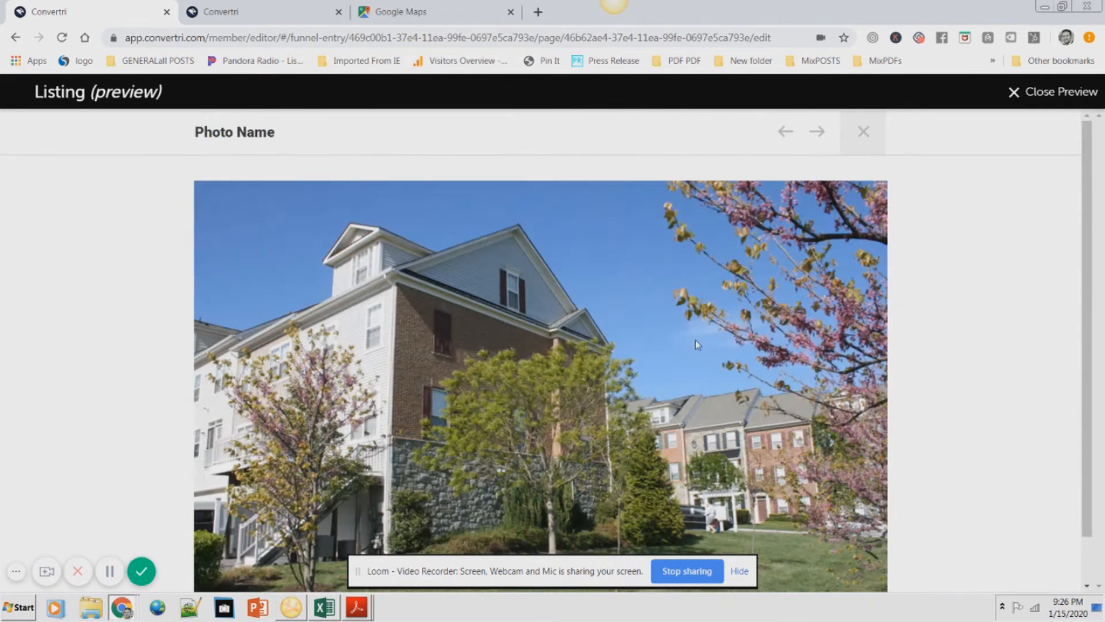
{"action": "left_click", "coordinate": [818, 136]}
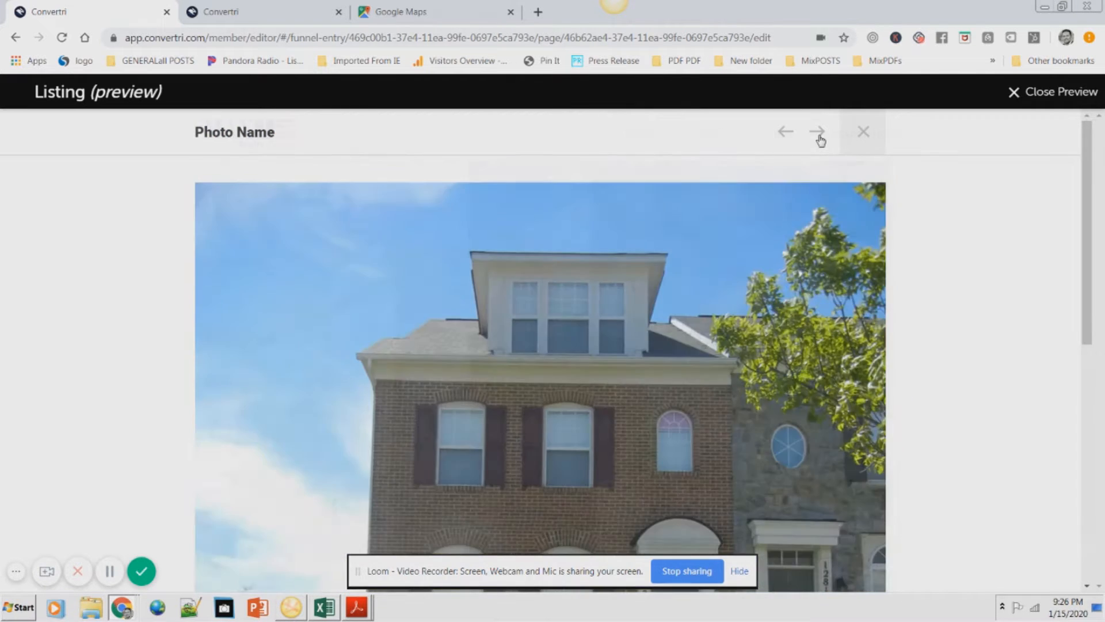
{"action": "left_click", "coordinate": [820, 138]}
{"action": "left_click", "coordinate": [819, 138]}
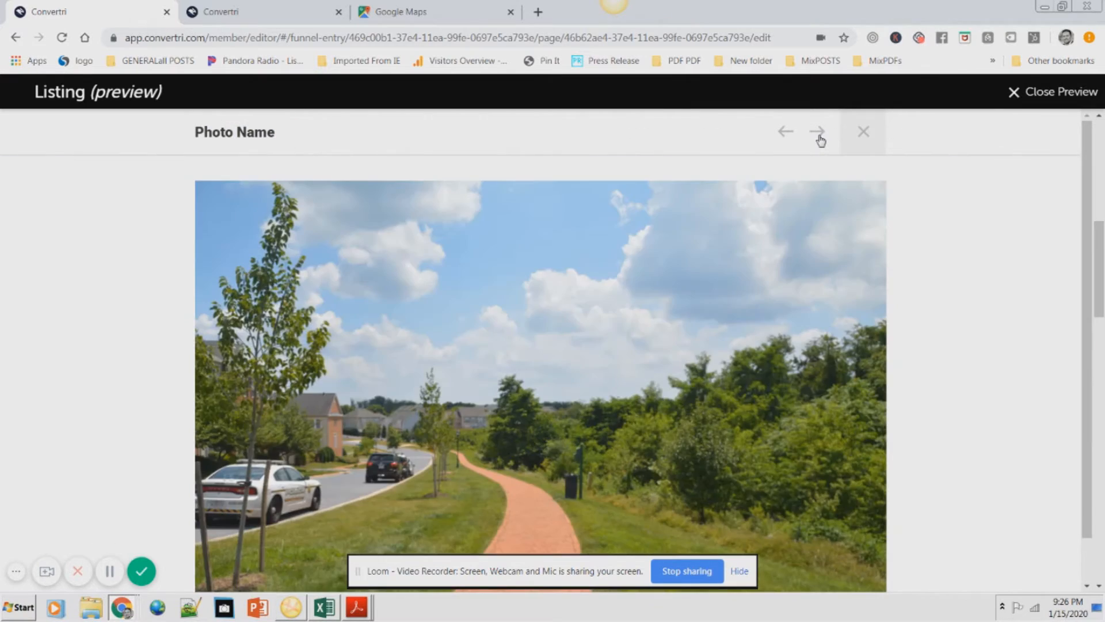
{"action": "left_click", "coordinate": [820, 137]}
{"action": "left_click", "coordinate": [819, 137]}
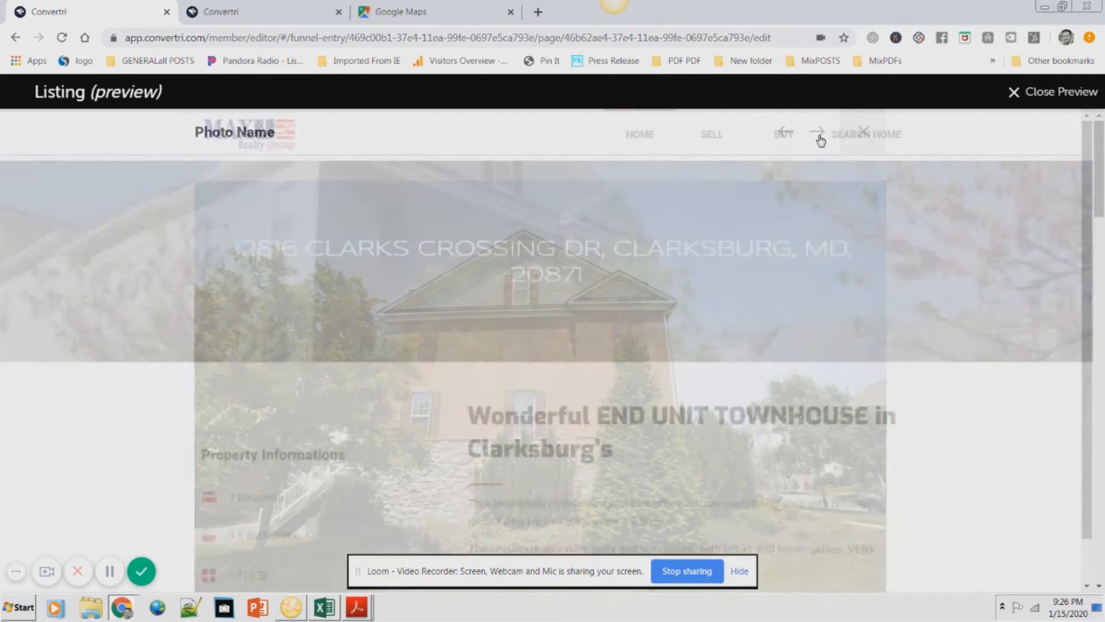
{"action": "left_click", "coordinate": [820, 139]}
{"action": "left_click", "coordinate": [820, 138]}
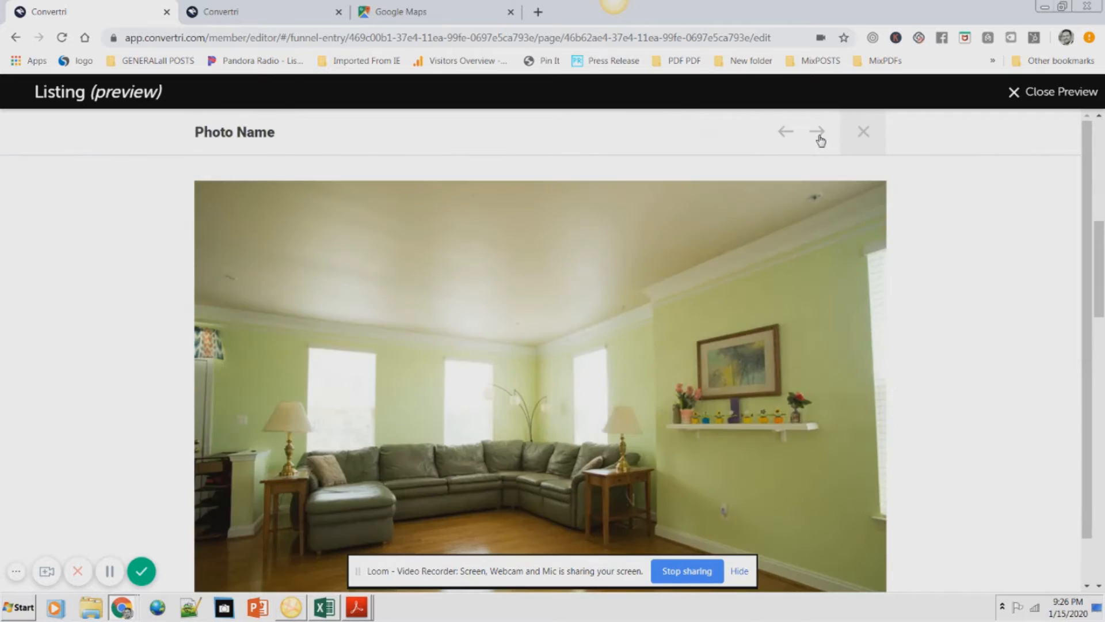
{"action": "left_click", "coordinate": [820, 138]}
{"action": "left_click", "coordinate": [862, 133]}
- Examine the remaining gallery photos, Contact Us section, map and footer of the finished listing preview
{"action": "scroll", "coordinate": [933, 391], "scroll_direction": "down", "scroll_amount": 1}
{"action": "scroll", "coordinate": [928, 401], "scroll_direction": "down", "scroll_amount": 8}
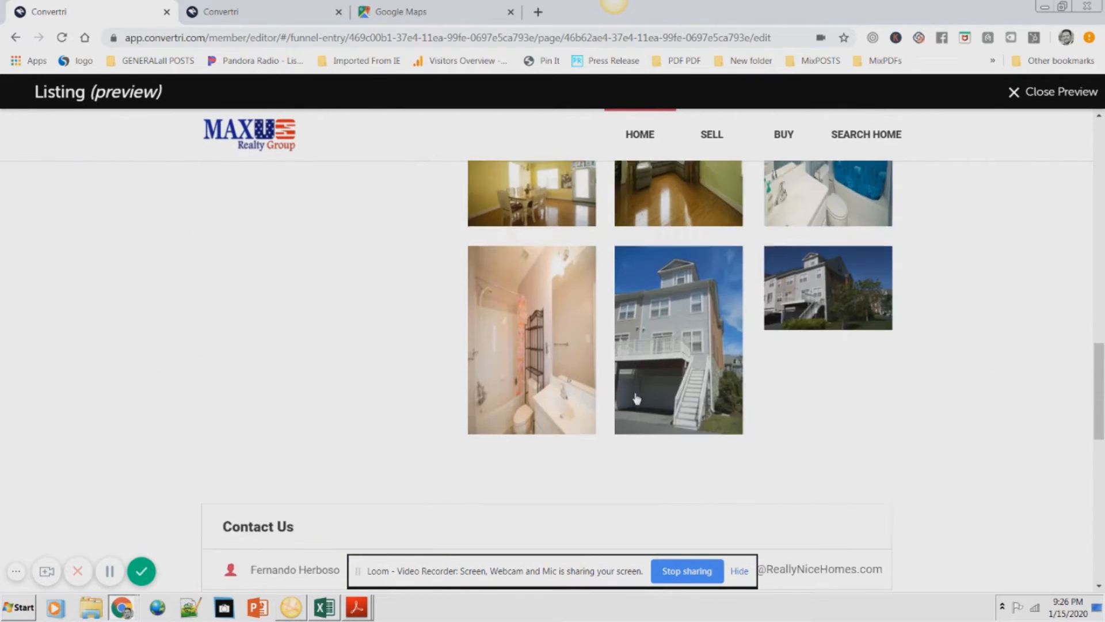
{"action": "scroll", "coordinate": [719, 414], "scroll_direction": "up", "scroll_amount": 5}
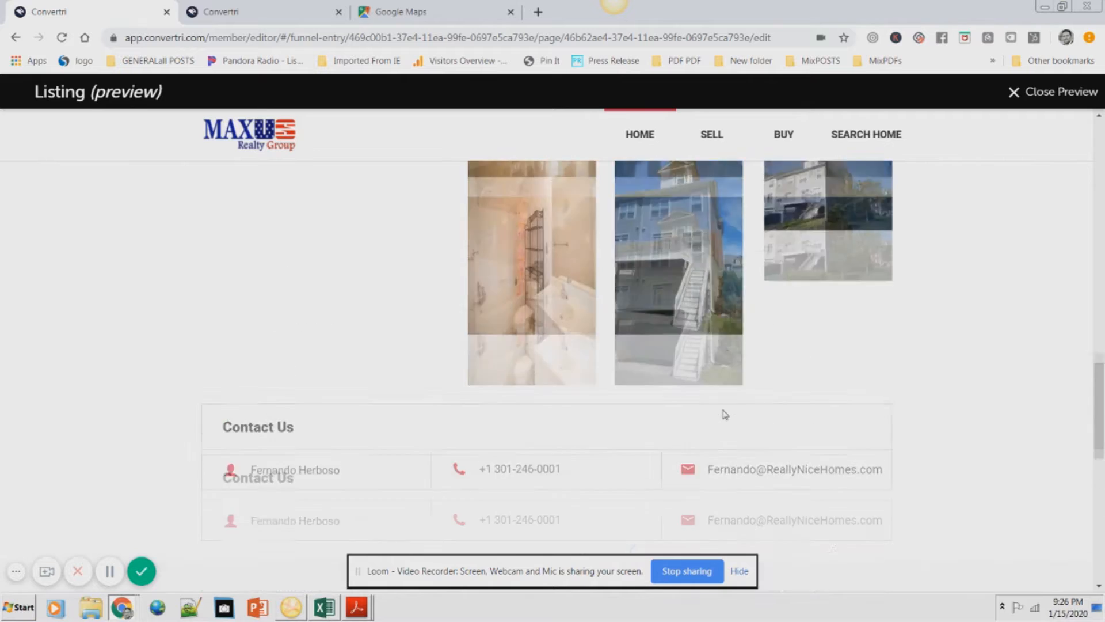
{"action": "scroll", "coordinate": [921, 440], "scroll_direction": "down", "scroll_amount": 1}
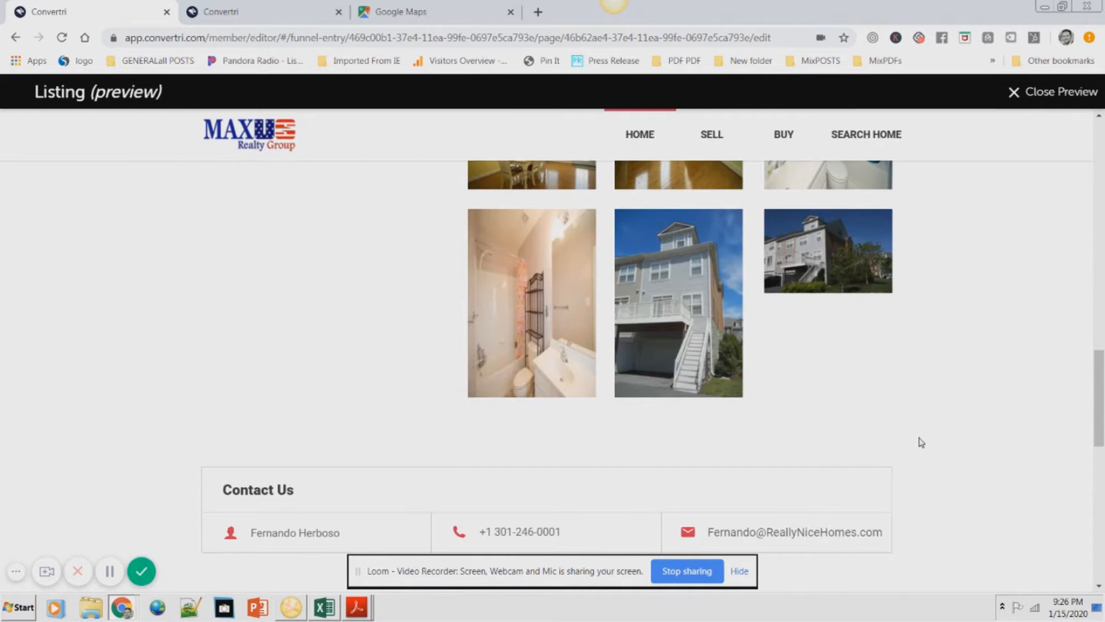
{"action": "scroll", "coordinate": [921, 442], "scroll_direction": "down", "scroll_amount": 2}
{"action": "scroll", "coordinate": [922, 443], "scroll_direction": "down", "scroll_amount": 2}
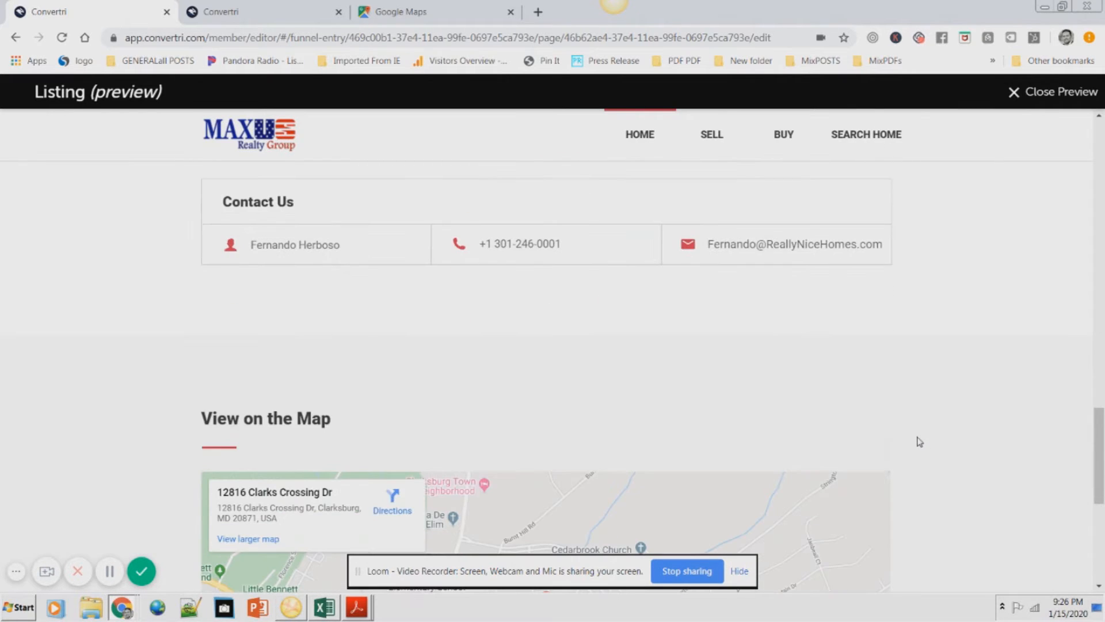
{"action": "scroll", "coordinate": [920, 442], "scroll_direction": "down", "scroll_amount": 5}
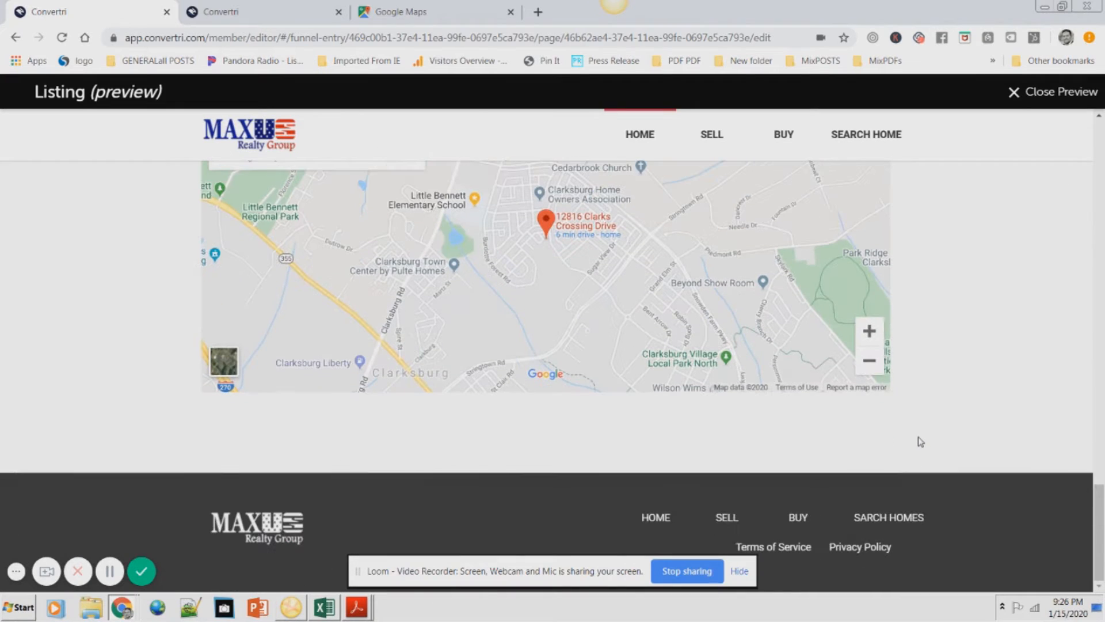
{"action": "scroll", "coordinate": [923, 445], "scroll_direction": "up", "scroll_amount": 10}
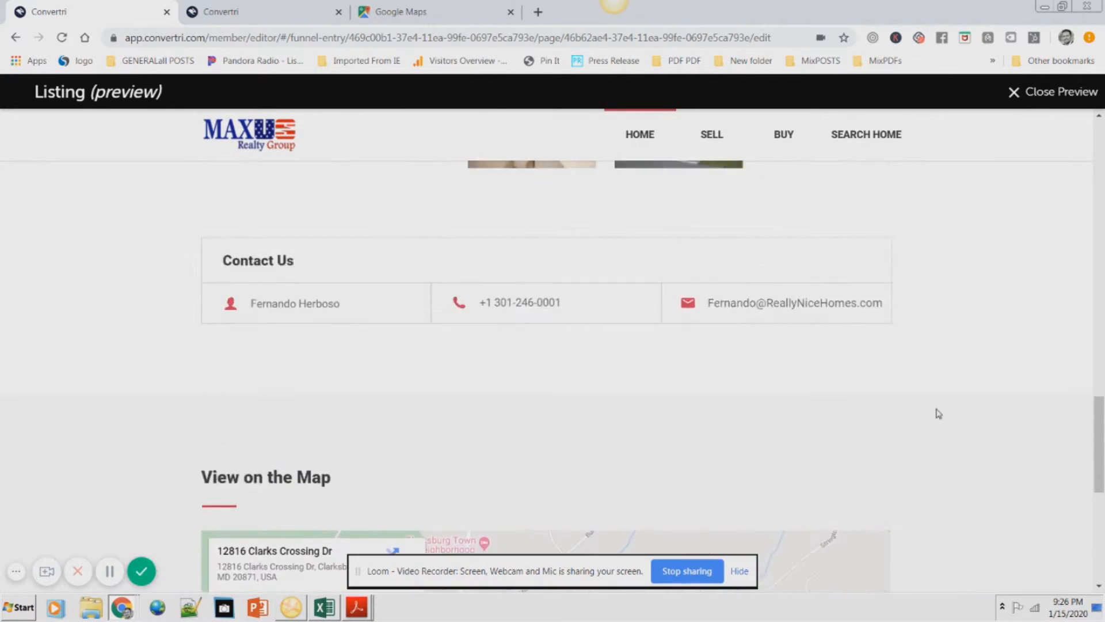
{"action": "scroll", "coordinate": [938, 413], "scroll_direction": "up", "scroll_amount": 6}
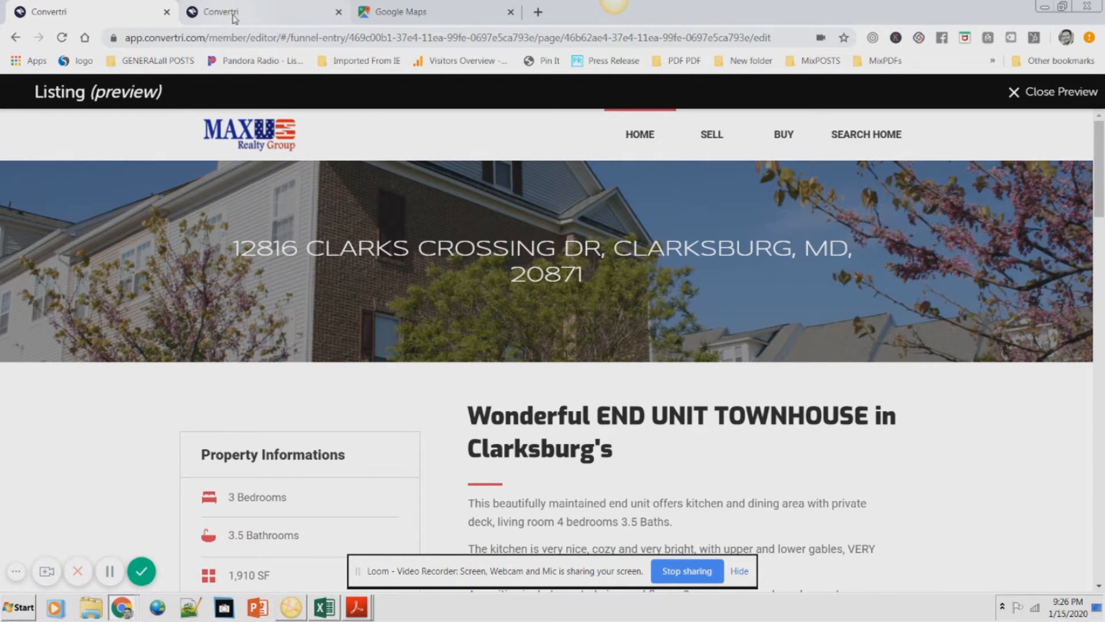
- Select the LISTING FUNNEL template's banner heading and compare it with the address heading in the finished listing preview
{"action": "left_click", "coordinate": [213, 11]}
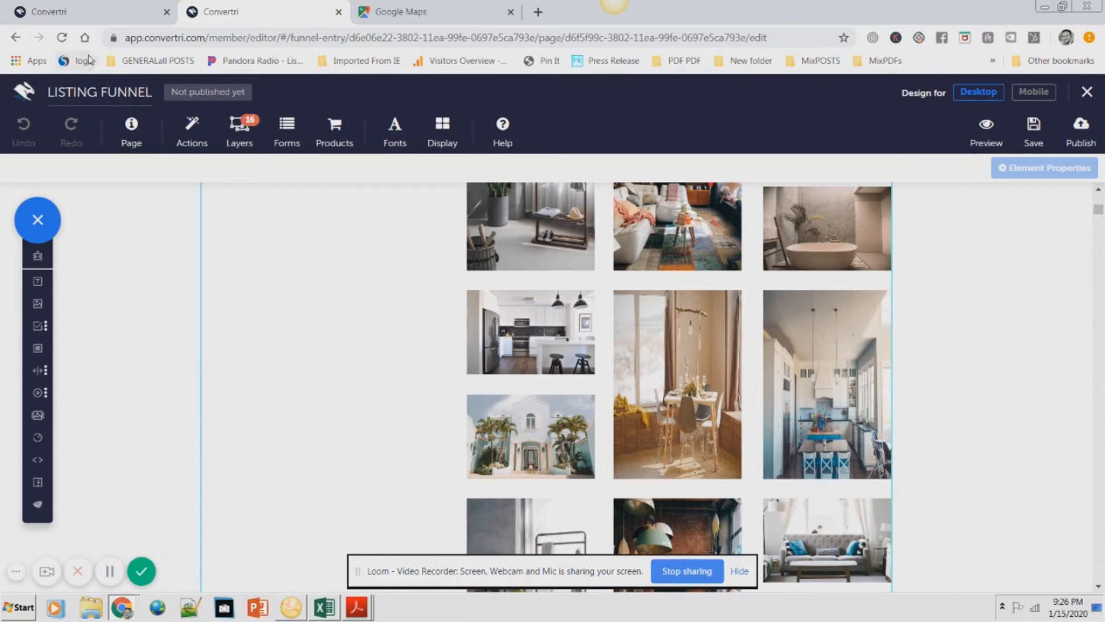
{"action": "scroll", "coordinate": [978, 385], "scroll_direction": "up", "scroll_amount": 3}
{"action": "scroll", "coordinate": [1005, 378], "scroll_direction": "up", "scroll_amount": 10}
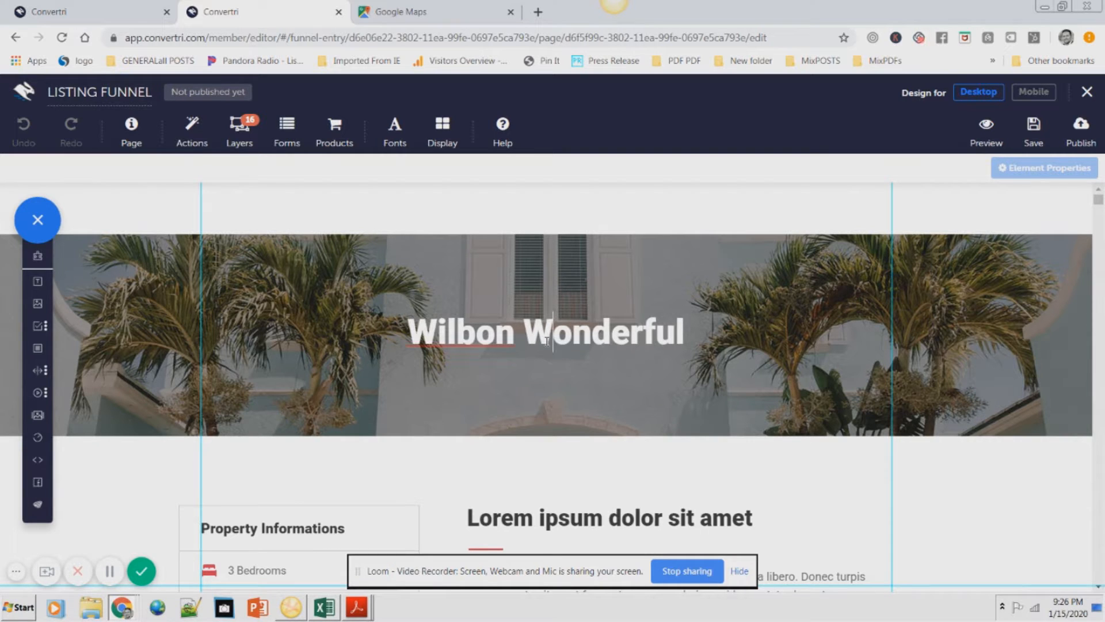
{"action": "left_click", "coordinate": [553, 331]}
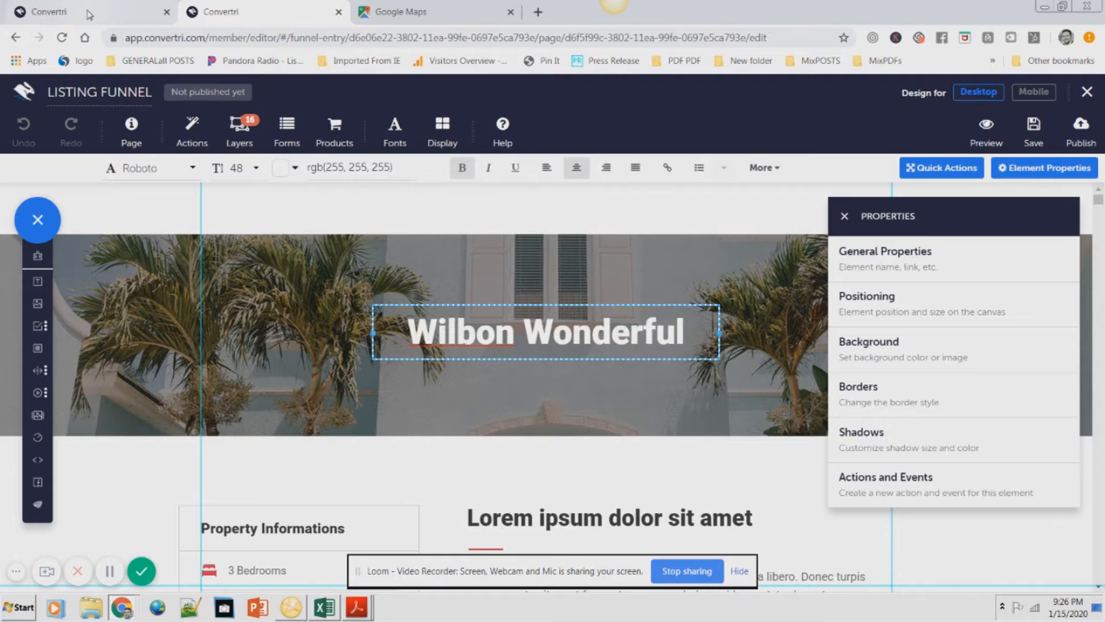
{"action": "left_click", "coordinate": [89, 13]}
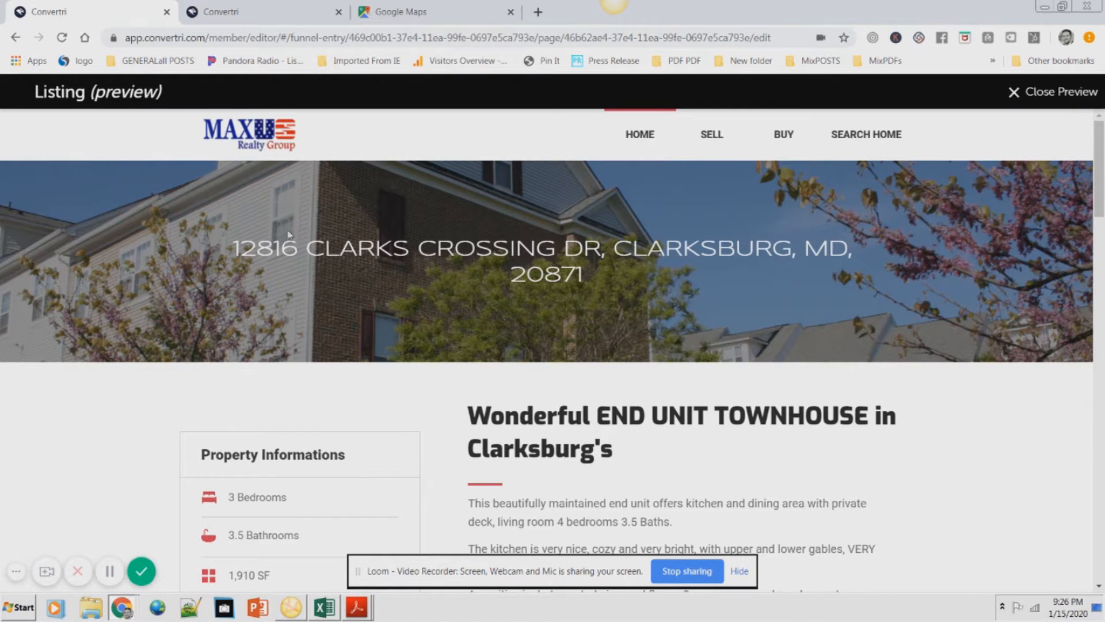
- Replace the LISTING FUNNEL template's banner heading text with the property's street address
{"action": "left_click", "coordinate": [259, 11]}
{"action": "left_click", "coordinate": [633, 337]}
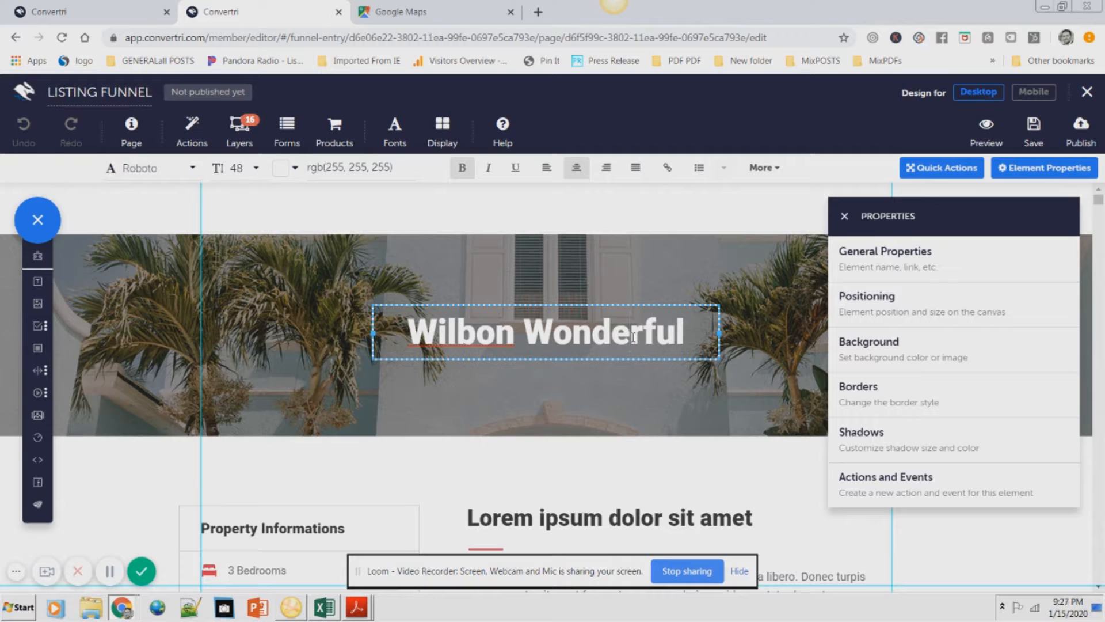
{"action": "left_click", "coordinate": [677, 333]}
{"action": "key", "text": "BackSpace"}
{"action": "key", "text": "BackSpace"}
{"action": "key", "text": "BackSpace"}
{"action": "key", "text": "BackSpace"}
{"action": "key", "text": "BackSpace"}
{"action": "key", "text": "BackSpace"}
{"action": "key", "text": "BackSpace"}
{"action": "key", "text": "BackSpace"}
{"action": "key", "text": "BackSpace"}
{"action": "key", "text": "BackSpace"}
{"action": "key", "text": "BackSpace"}
{"action": "key", "text": "BackSpace"}
{"action": "key", "text": "BackSpace"}
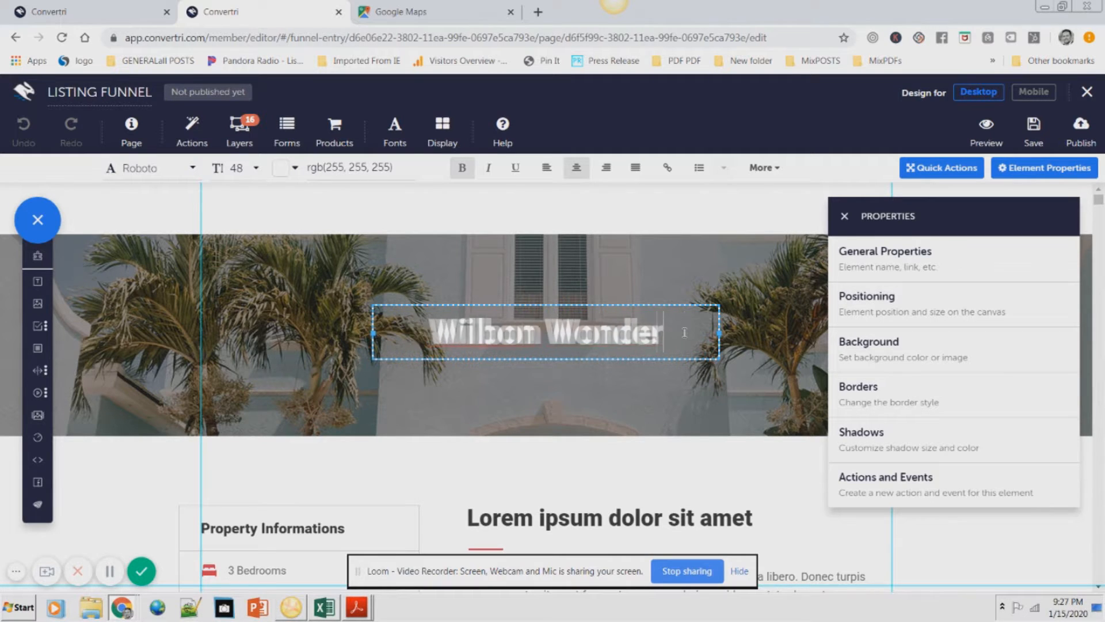
{"action": "key", "text": "BackSpace"}
{"action": "key", "text": "BackSpace"}
{"action": "key", "text": "BackSpace"}
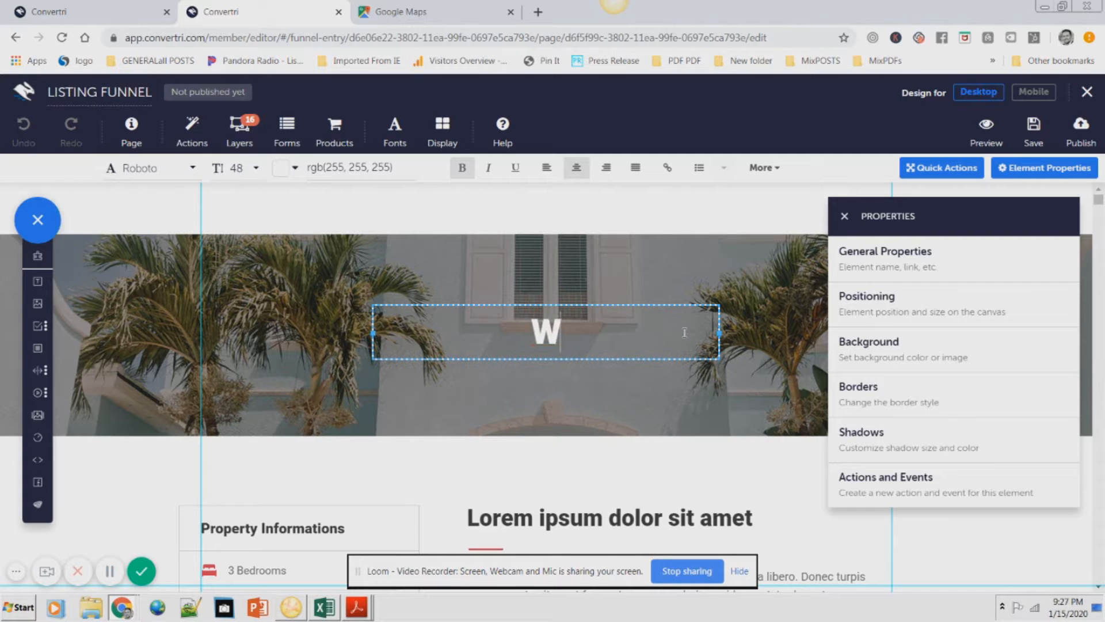
{"action": "type", "text": "123"}
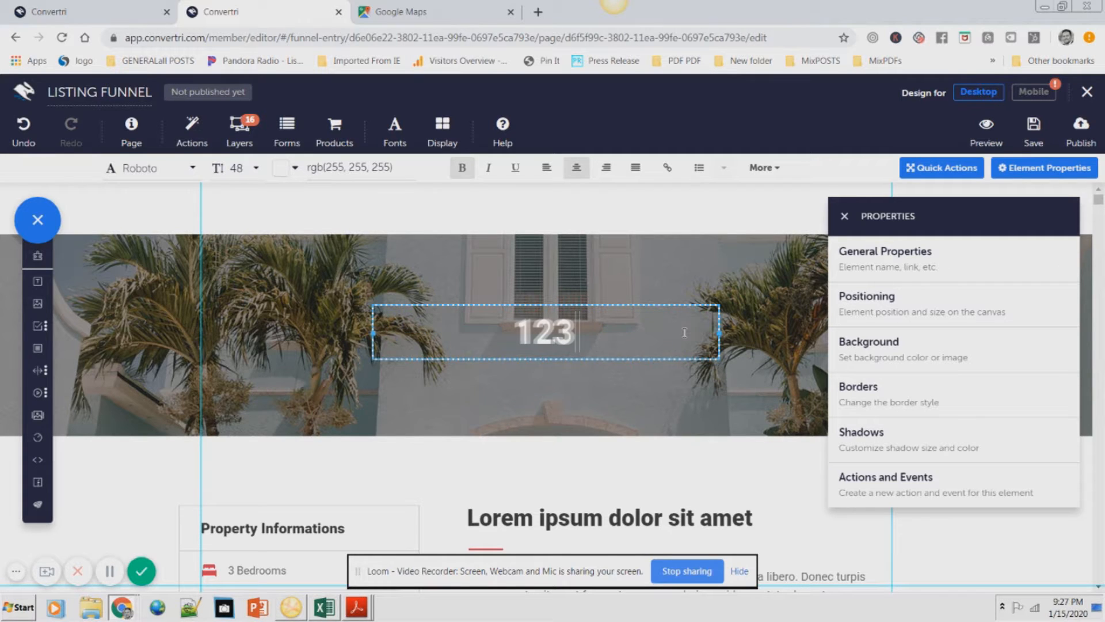
{"action": "type", "text": " Maple St"}
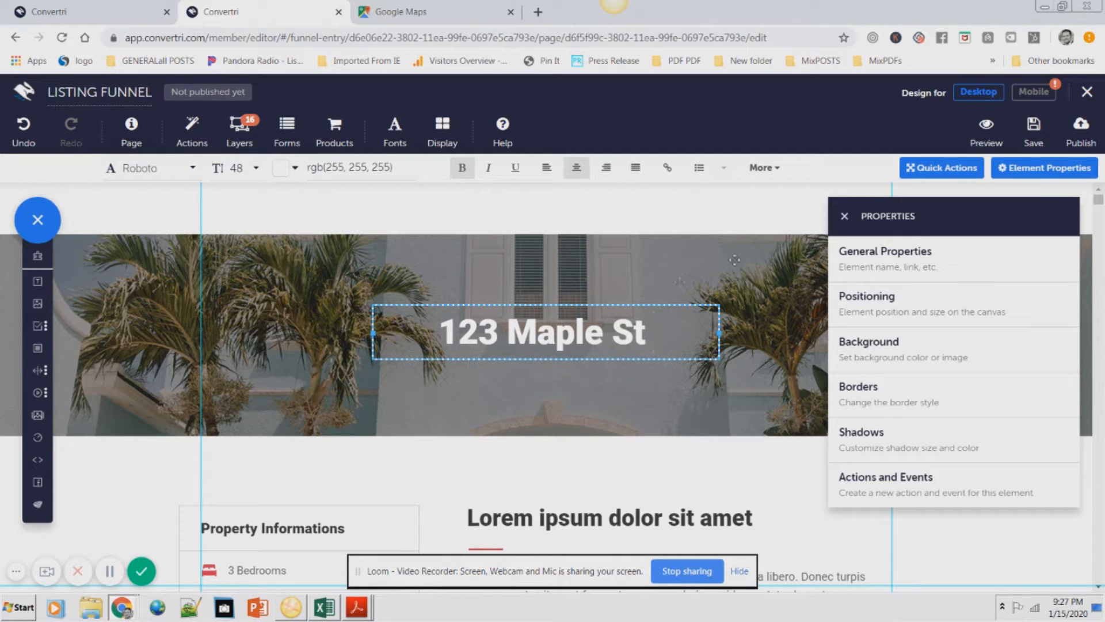
{"action": "left_click", "coordinate": [713, 227]}
- Insert "dasdd" after "Lorem" in the description heading and widen its text box until the heading fits on one line
{"action": "scroll", "coordinate": [651, 353], "scroll_direction": "down", "scroll_amount": 3}
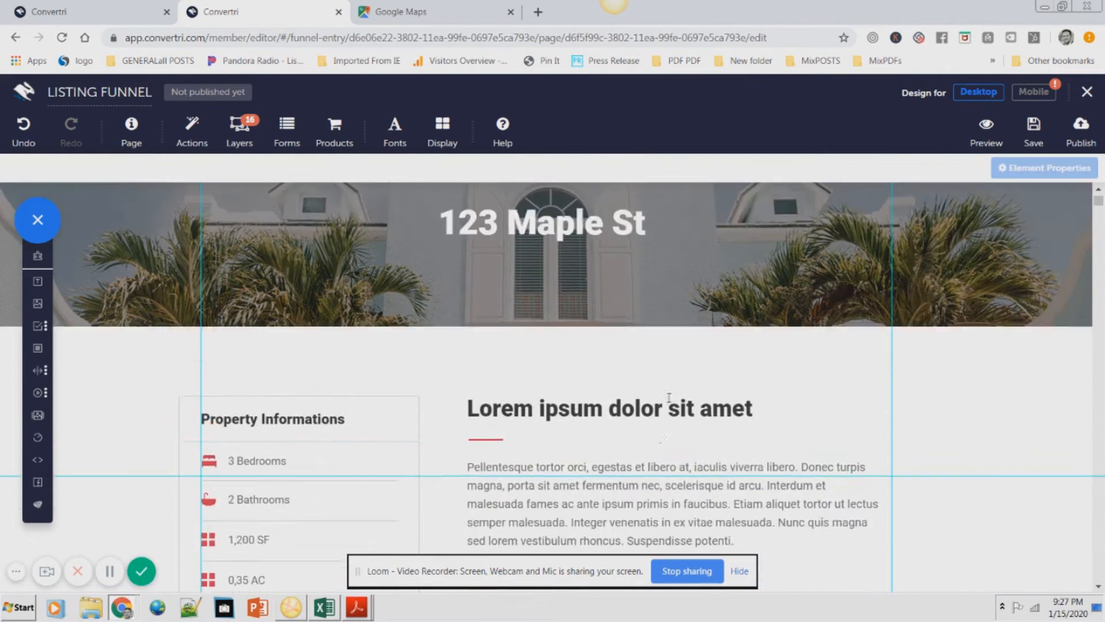
{"action": "left_click", "coordinate": [679, 374]}
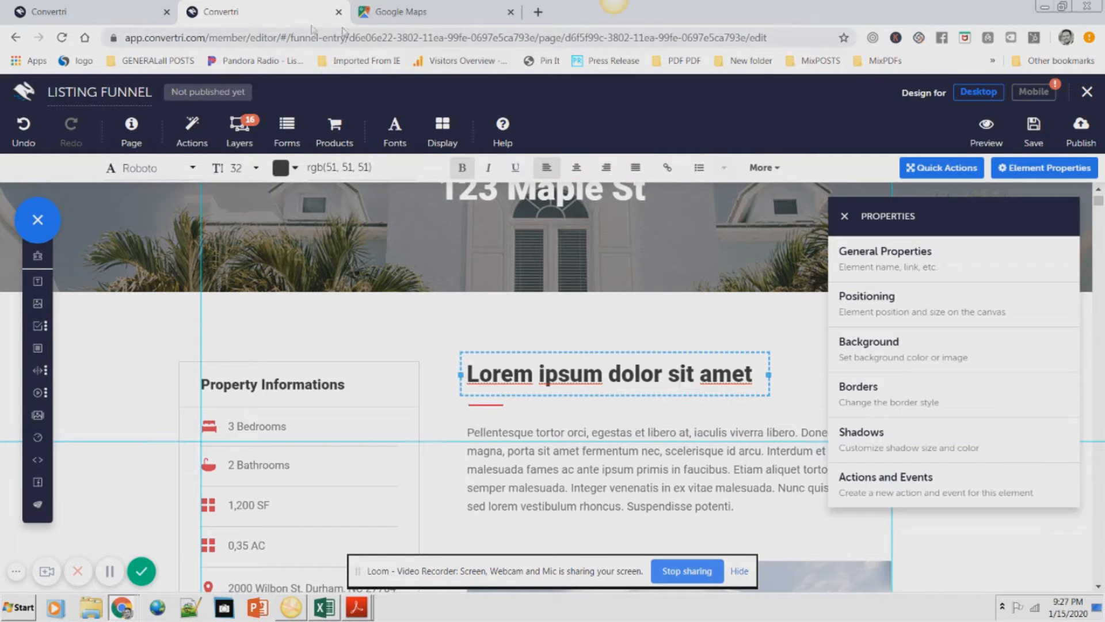
{"action": "left_click", "coordinate": [115, 14]}
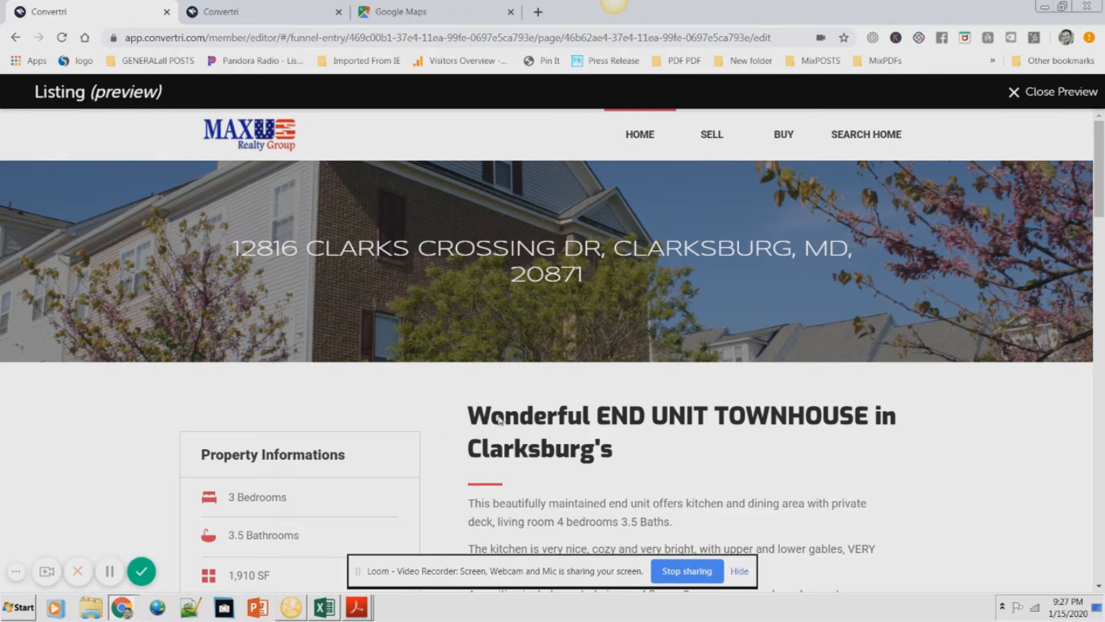
{"action": "left_click", "coordinate": [291, 13]}
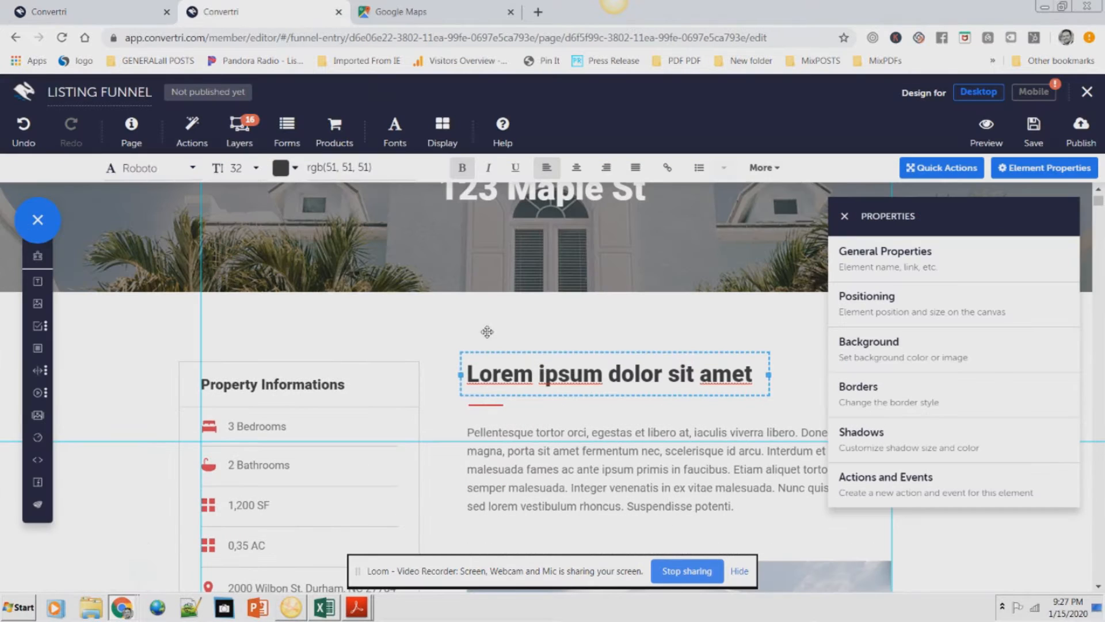
{"action": "left_click", "coordinate": [526, 375]}
{"action": "type", "text": "dasdd"}
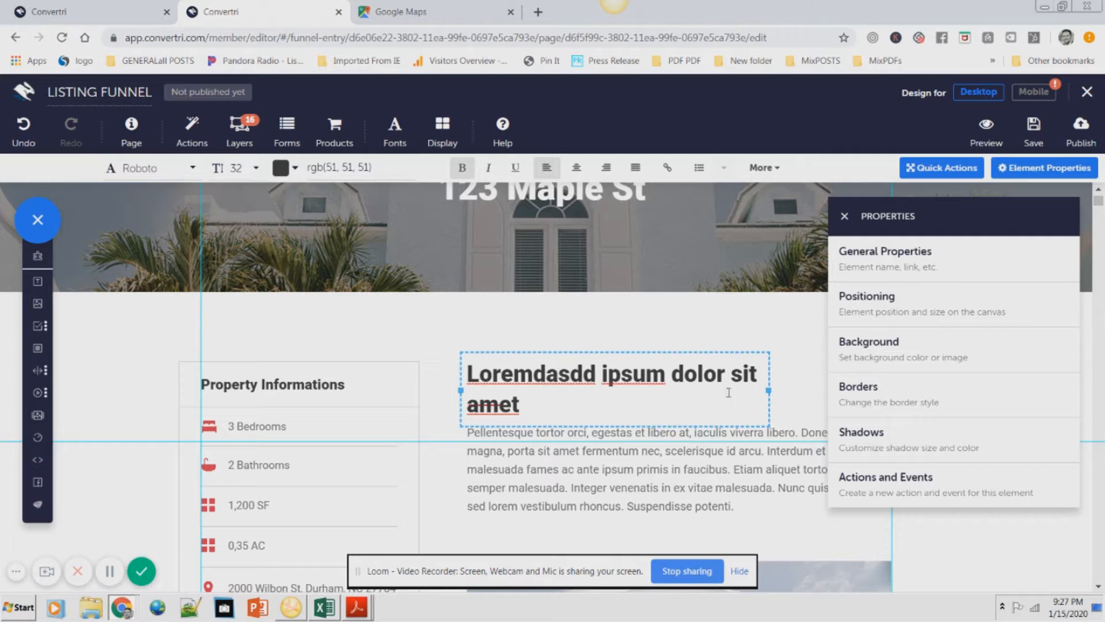
{"action": "left_click_drag", "start_coordinate": [769, 391], "coordinate": [842, 391]}
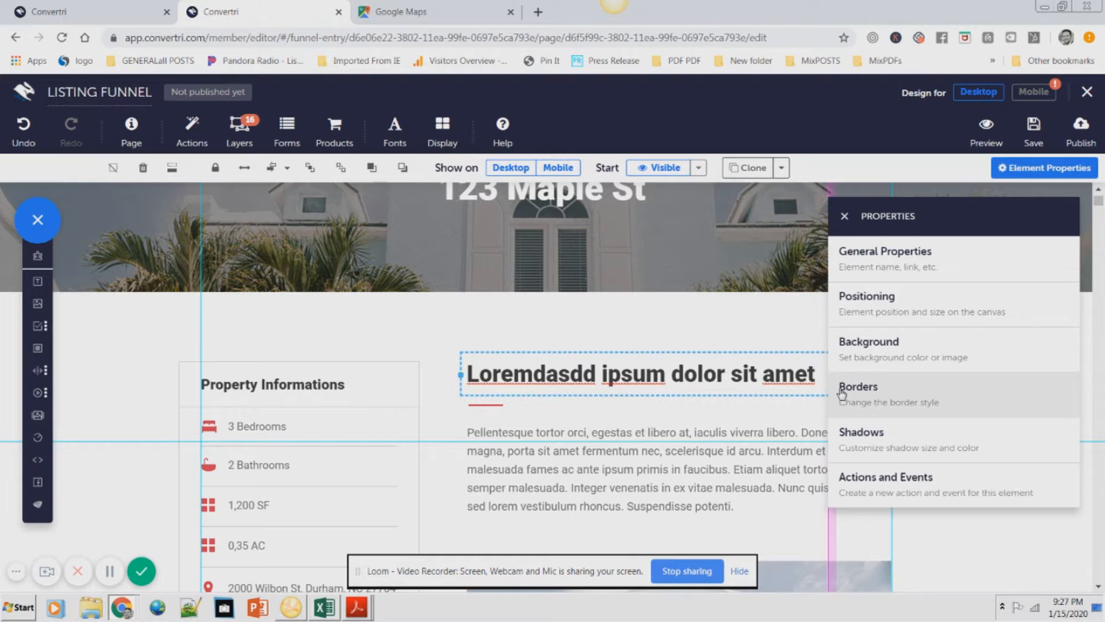
- Delete characters from the start of the description heading so it reads "Lorsum dolor sit amet"
{"action": "left_click", "coordinate": [629, 370]}
{"action": "key", "text": "BackSpace"}
{"action": "key", "text": "BackSpace"}
{"action": "key", "text": "BackSpace"}
{"action": "key", "text": "BackSpace"}
{"action": "key", "text": "BackSpace"}
{"action": "key", "text": "BackSpace"}
{"action": "key", "text": "BackSpace"}
{"action": "key", "text": "BackSpace"}
{"action": "key", "text": "BackSpace"}
{"action": "key", "text": "BackSpace"}
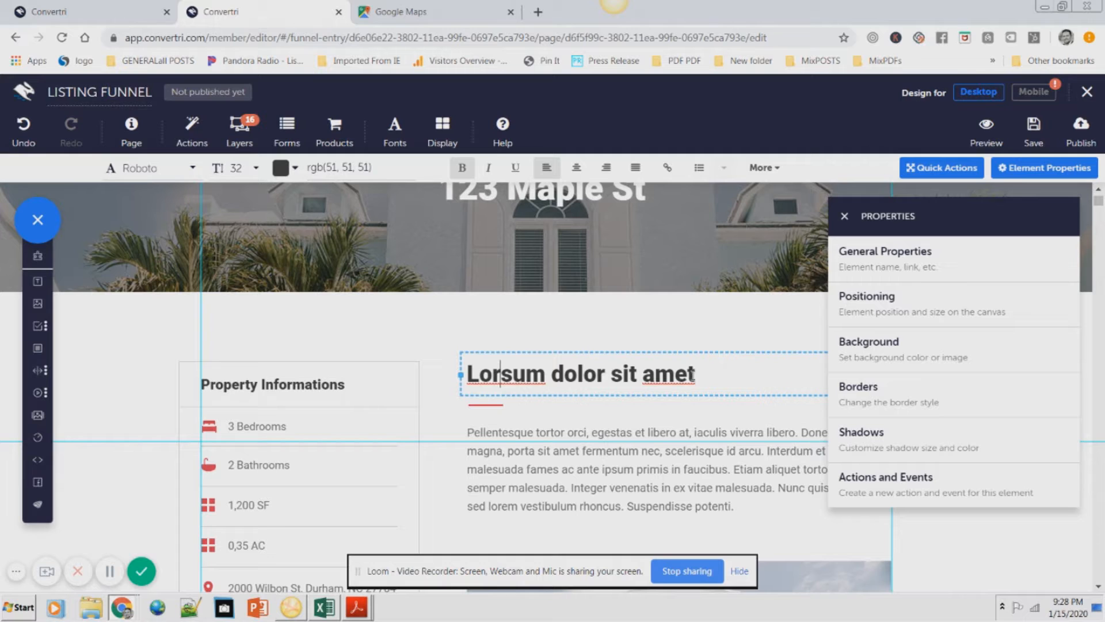
- Recolor the whole description heading turquoise, rgb(28, 230, 206)
{"action": "left_click_drag", "start_coordinate": [693, 374], "coordinate": [465, 383]}
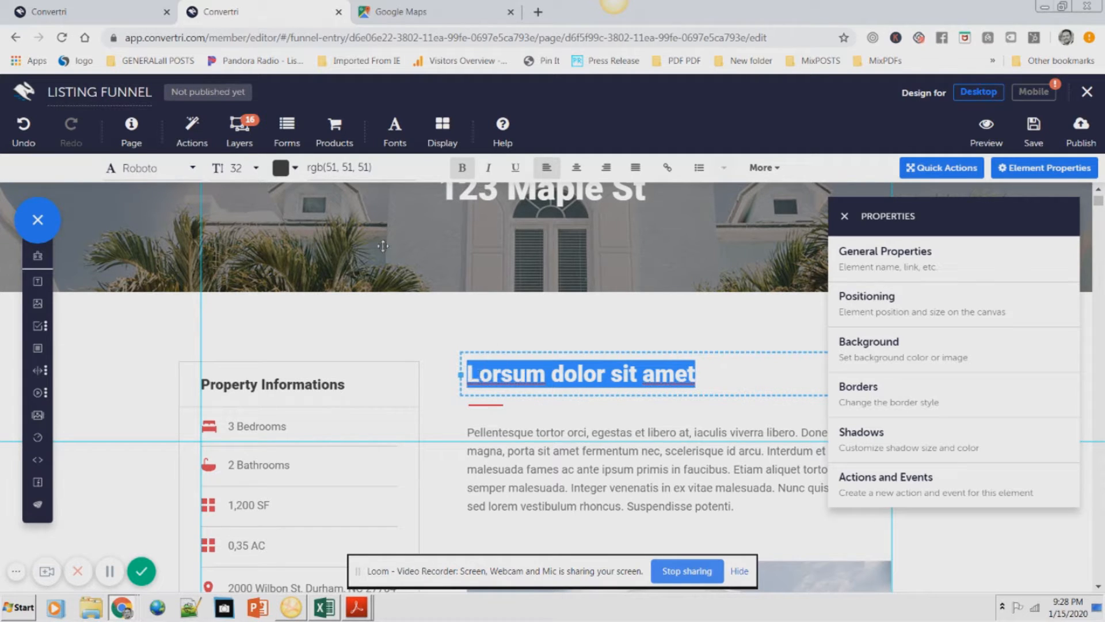
{"action": "left_click", "coordinate": [280, 168]}
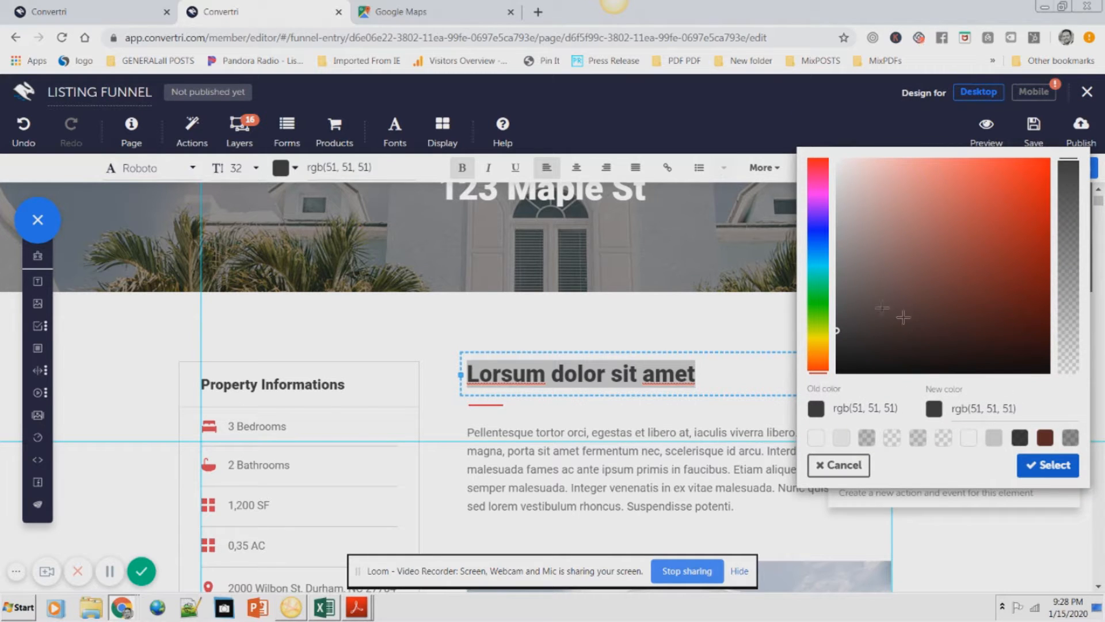
{"action": "left_click", "coordinate": [822, 270]}
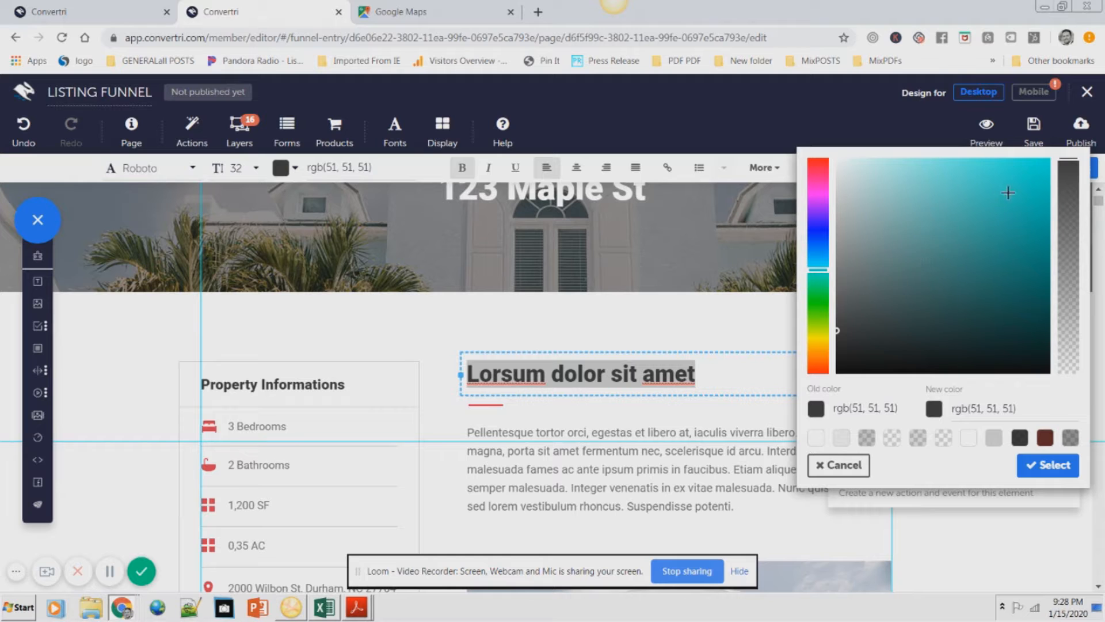
{"action": "left_click", "coordinate": [1024, 178]}
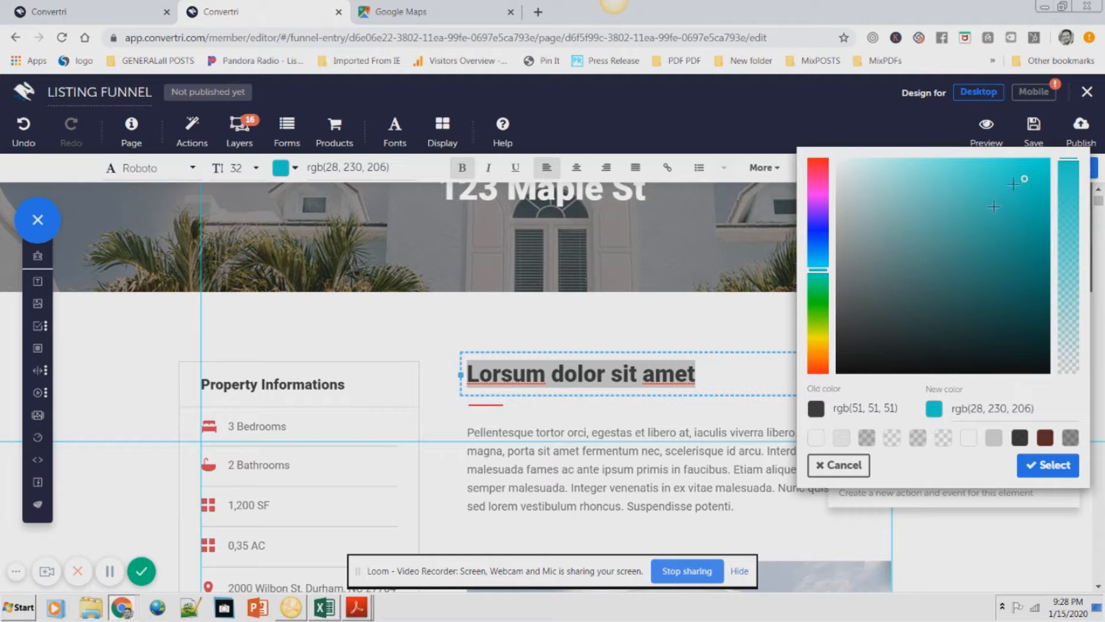
{"action": "left_click", "coordinate": [1053, 466]}
{"action": "left_click", "coordinate": [953, 541]}
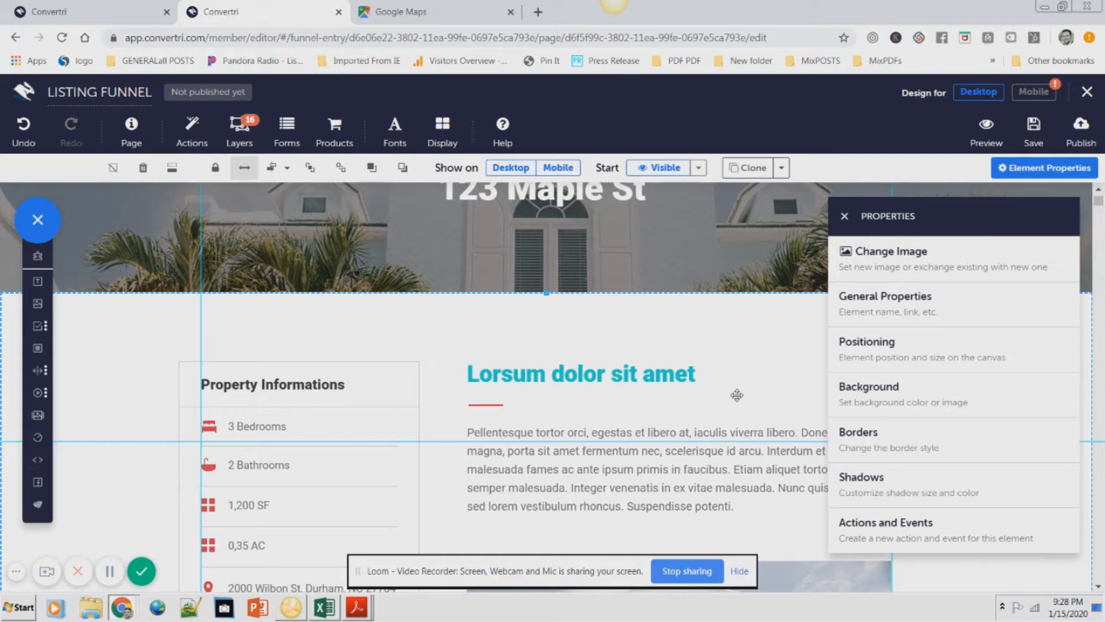
- Compare the description paragraph with the finished listing preview and replace everything after "Pellente" with "vcxd"
{"action": "scroll", "coordinate": [740, 392], "scroll_direction": "down", "scroll_amount": 1}
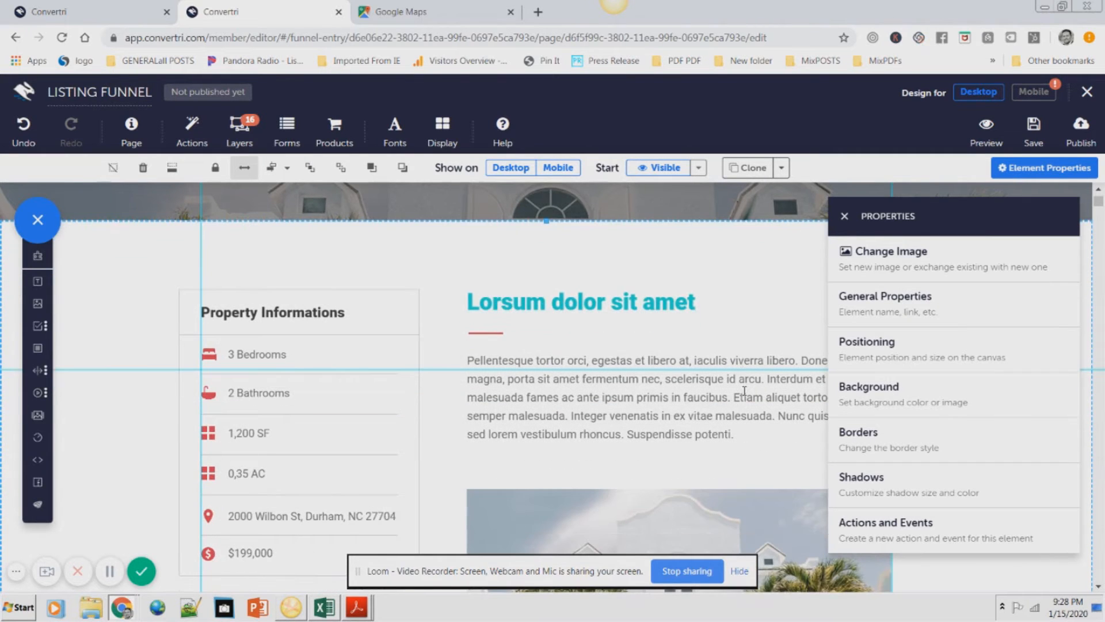
{"action": "left_click", "coordinate": [668, 405]}
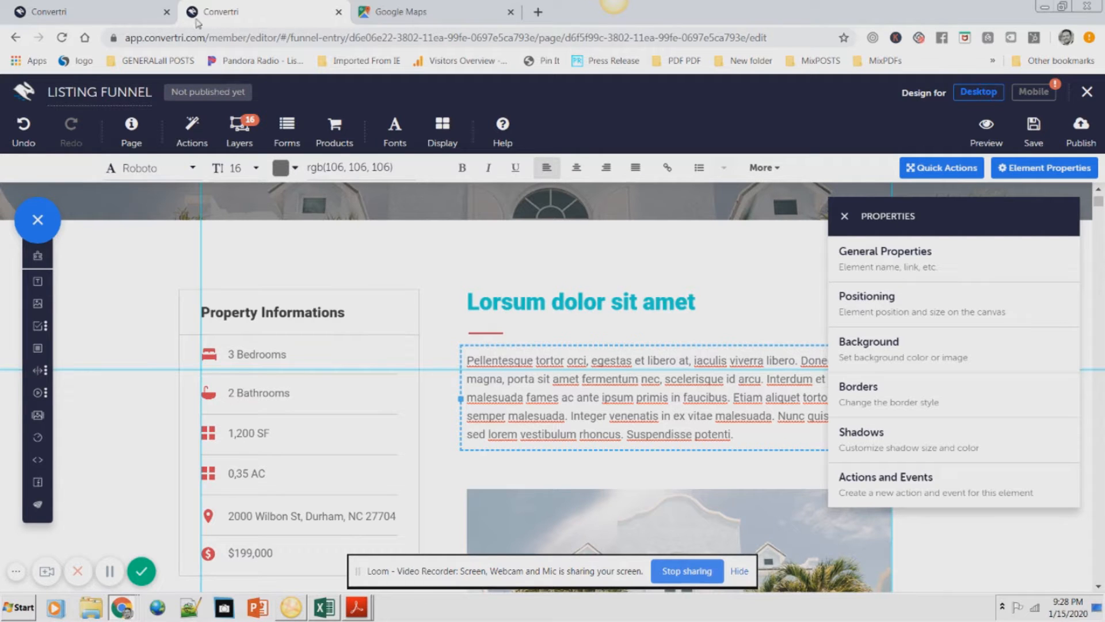
{"action": "left_click", "coordinate": [134, 17]}
{"action": "scroll", "coordinate": [656, 439], "scroll_direction": "down", "scroll_amount": 3}
{"action": "scroll", "coordinate": [656, 439], "scroll_direction": "down", "scroll_amount": 1}
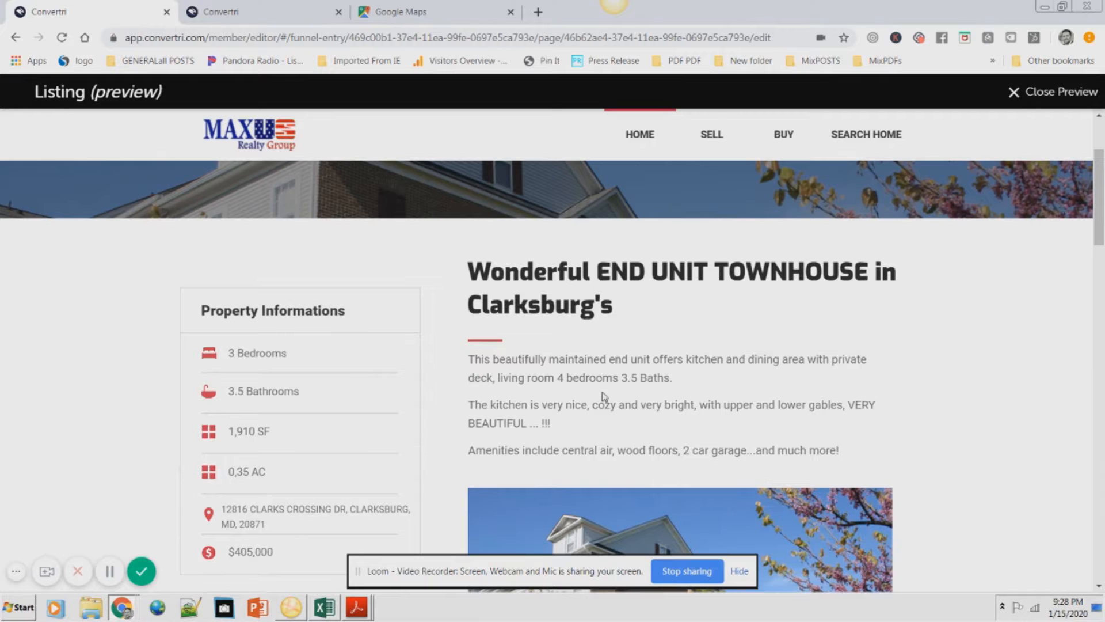
{"action": "left_click", "coordinate": [265, 12]}
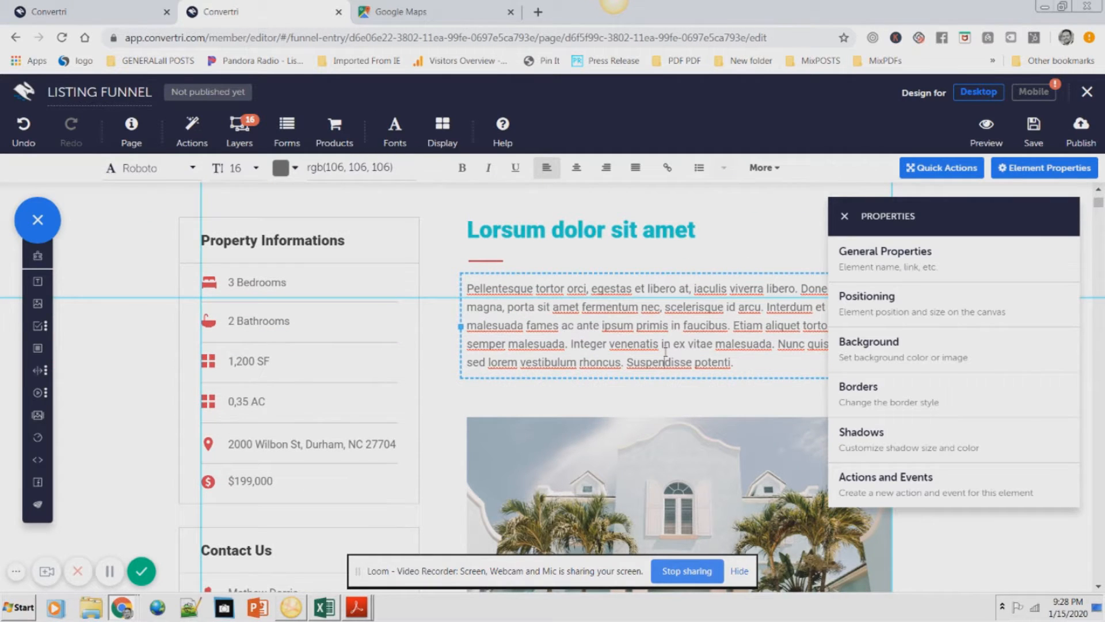
{"action": "scroll", "coordinate": [719, 354], "scroll_direction": "down", "scroll_amount": 1}
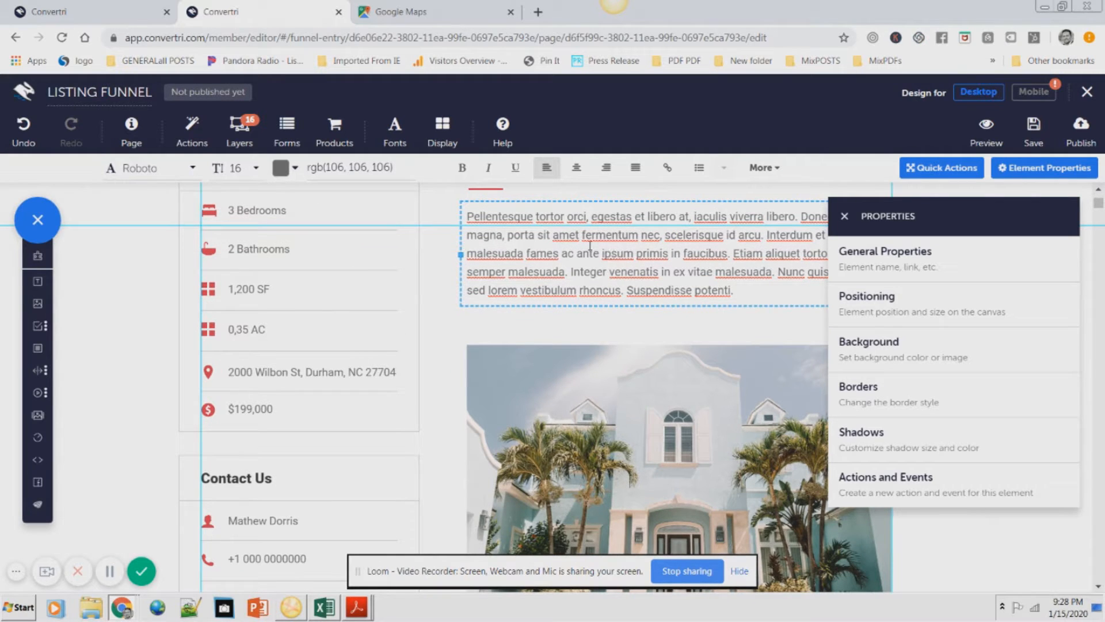
{"action": "left_click_drag", "start_coordinate": [508, 217], "coordinate": [764, 294]}
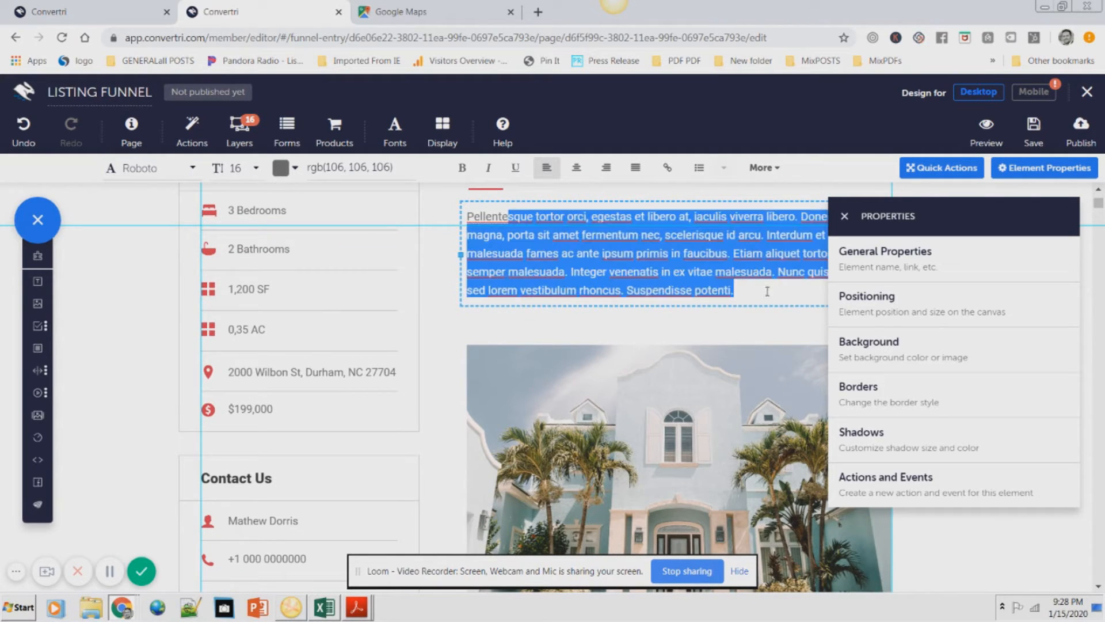
{"action": "key", "text": "BackSpace"}
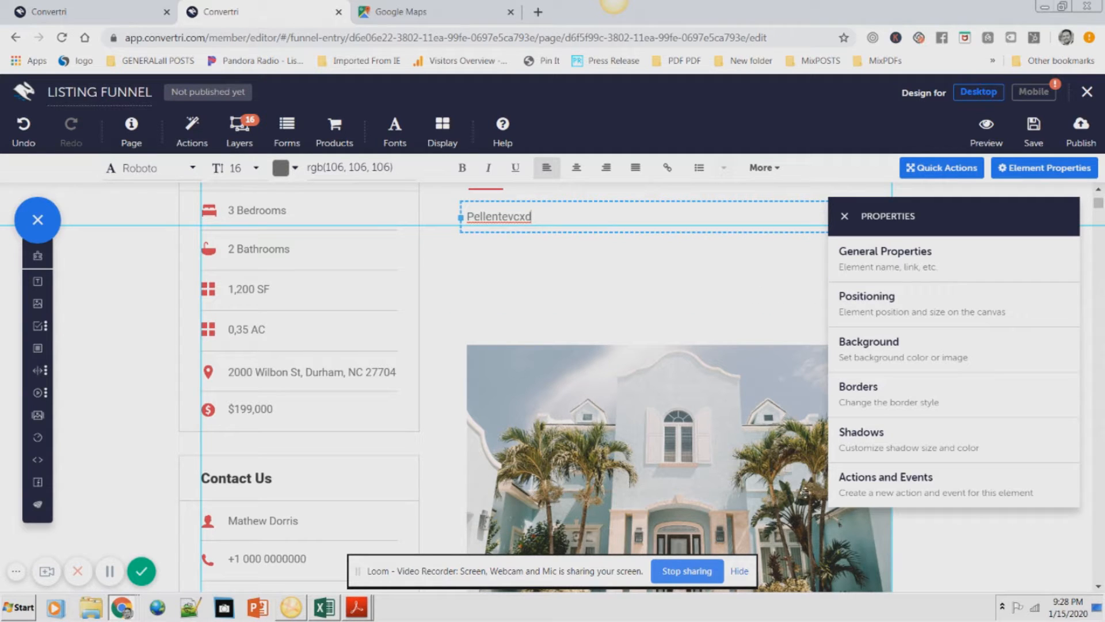
{"action": "left_click", "coordinate": [941, 561]}
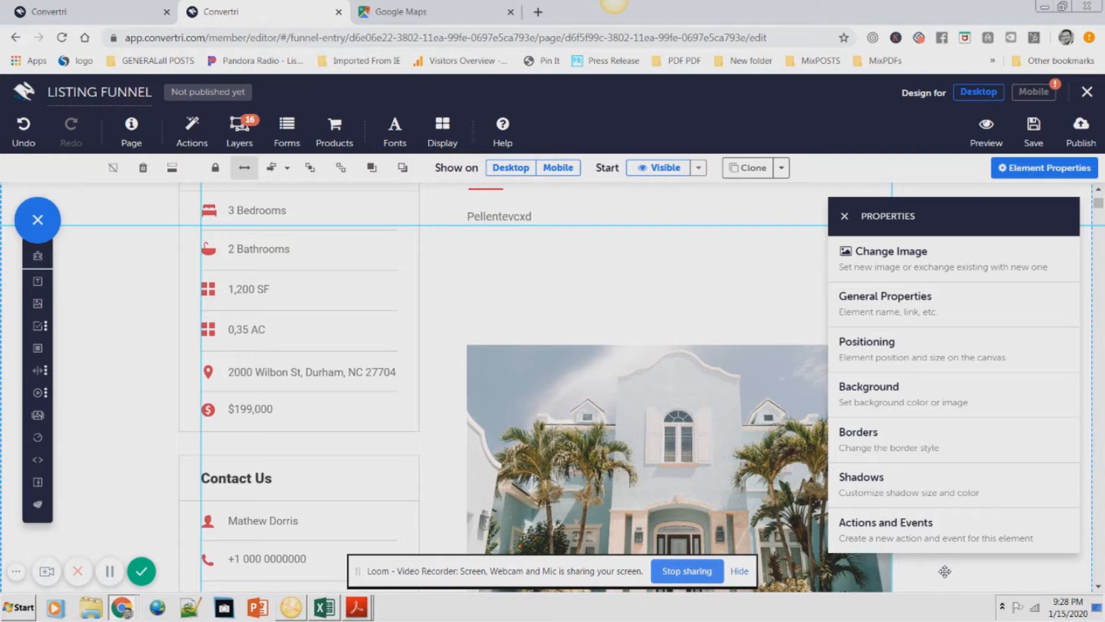
{"action": "left_click", "coordinate": [646, 326]}
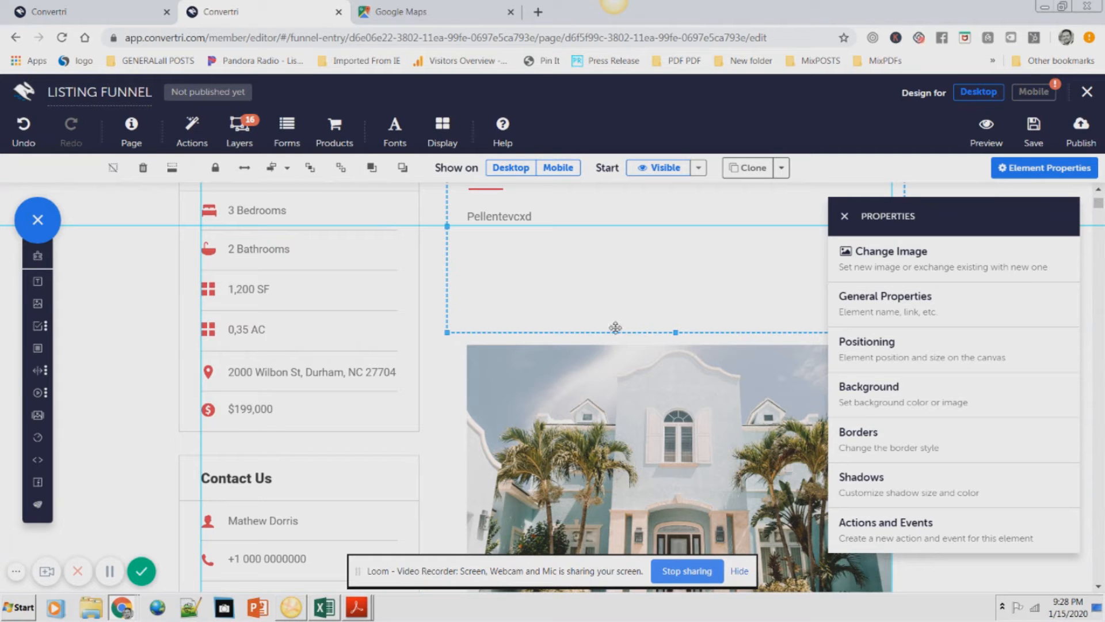
{"action": "left_click", "coordinate": [458, 382]}
{"action": "scroll", "coordinate": [616, 341], "scroll_direction": "down", "scroll_amount": 3}
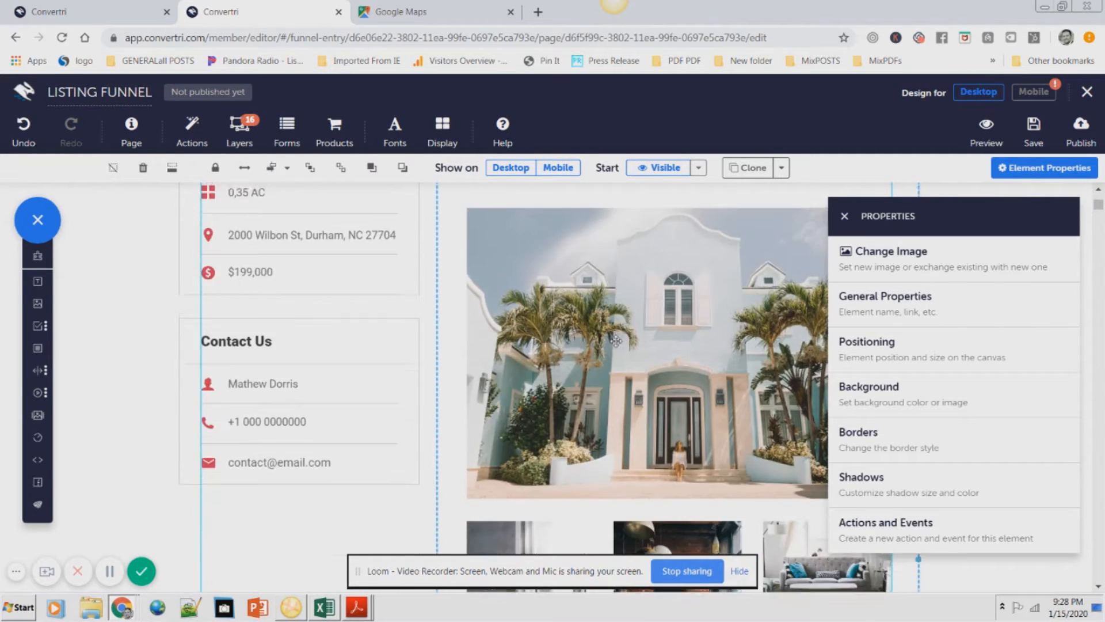
{"action": "scroll", "coordinate": [616, 340], "scroll_direction": "up", "scroll_amount": 5}
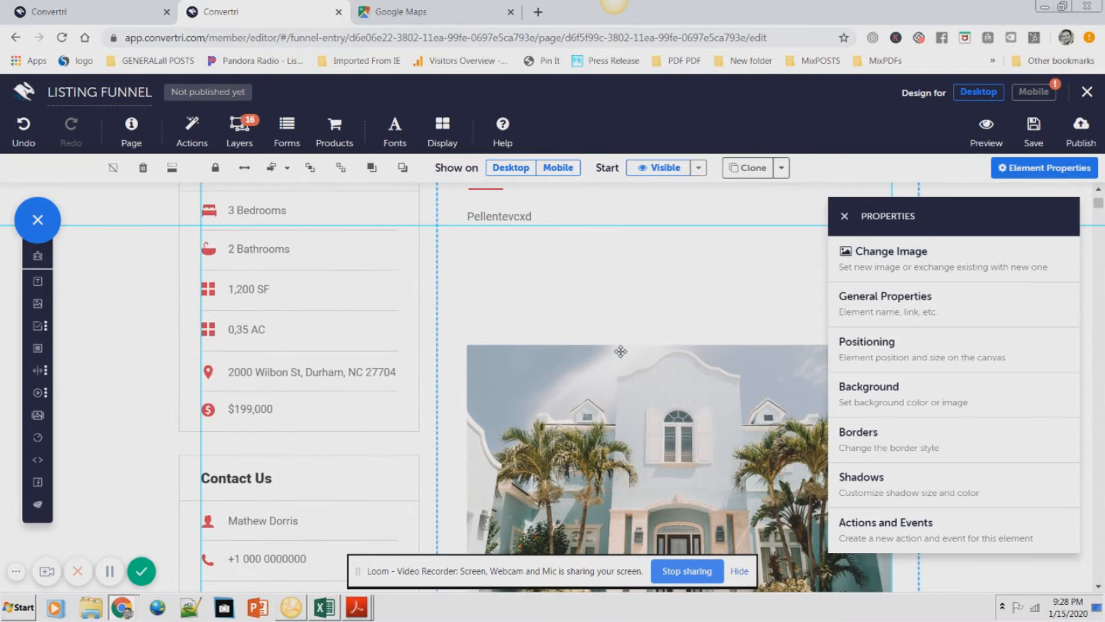
{"action": "scroll", "coordinate": [620, 351], "scroll_direction": "down", "scroll_amount": 2}
{"action": "scroll", "coordinate": [627, 363], "scroll_direction": "up", "scroll_amount": 7}
- Change the bedroom count under Property Informations to 4 Bedrooms
{"action": "scroll", "coordinate": [639, 373], "scroll_direction": "down", "scroll_amount": 3}
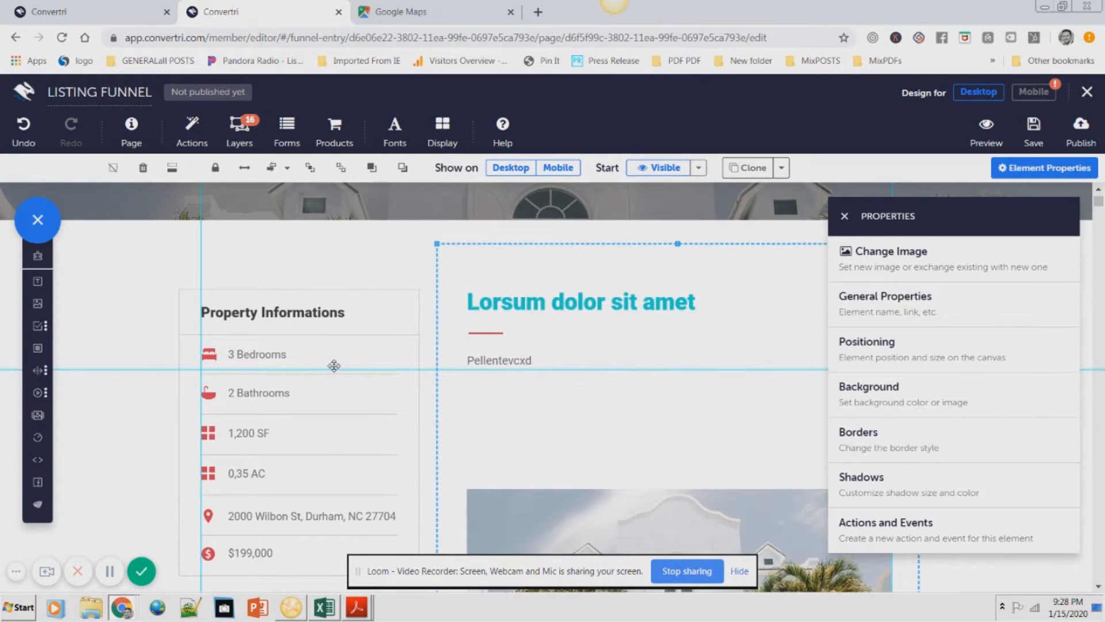
{"action": "left_click", "coordinate": [333, 366]}
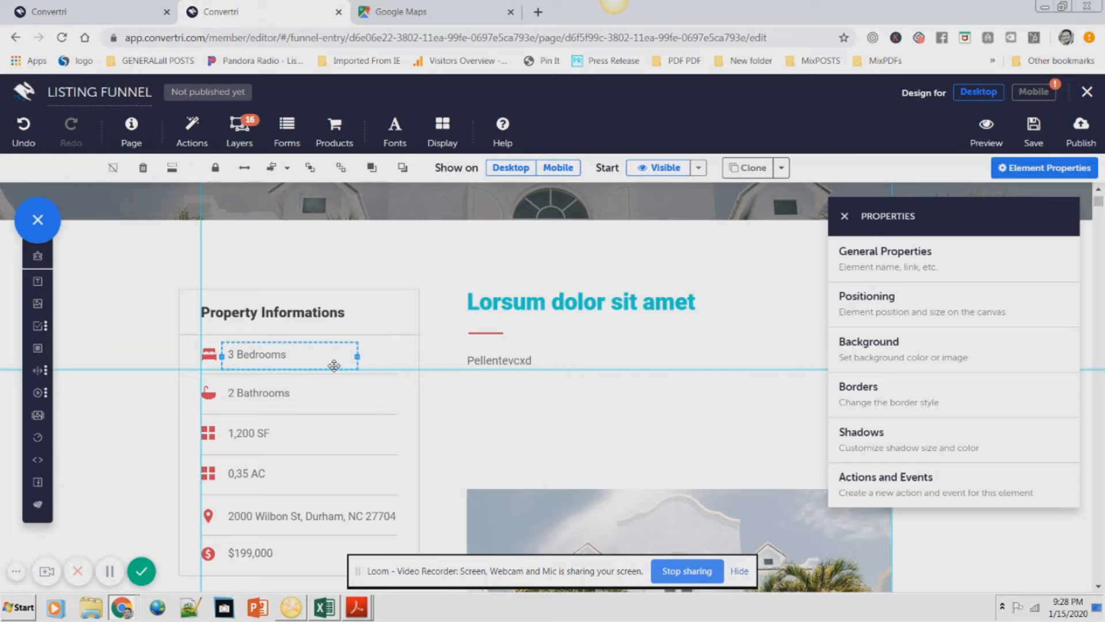
{"action": "left_click", "coordinate": [232, 355]}
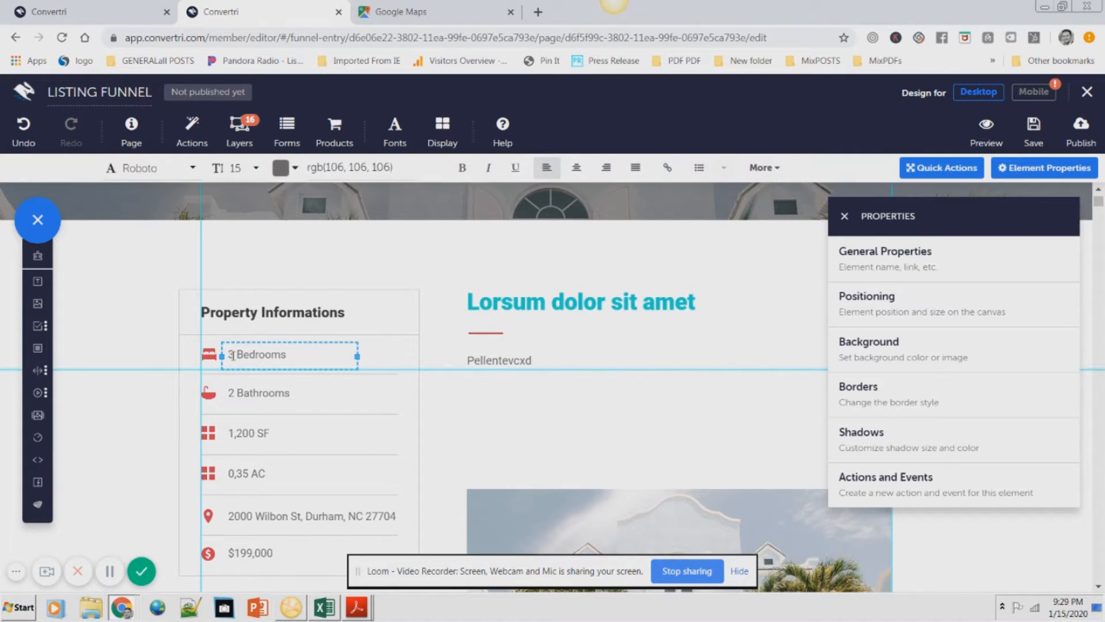
{"action": "key", "text": "BackSpace"}
{"action": "key", "text": "BackSpace"}
{"action": "type", "text": "4"}
- Set the price under Property Informations to $399,000
{"action": "scroll", "coordinate": [275, 426], "scroll_direction": "down", "scroll_amount": 3}
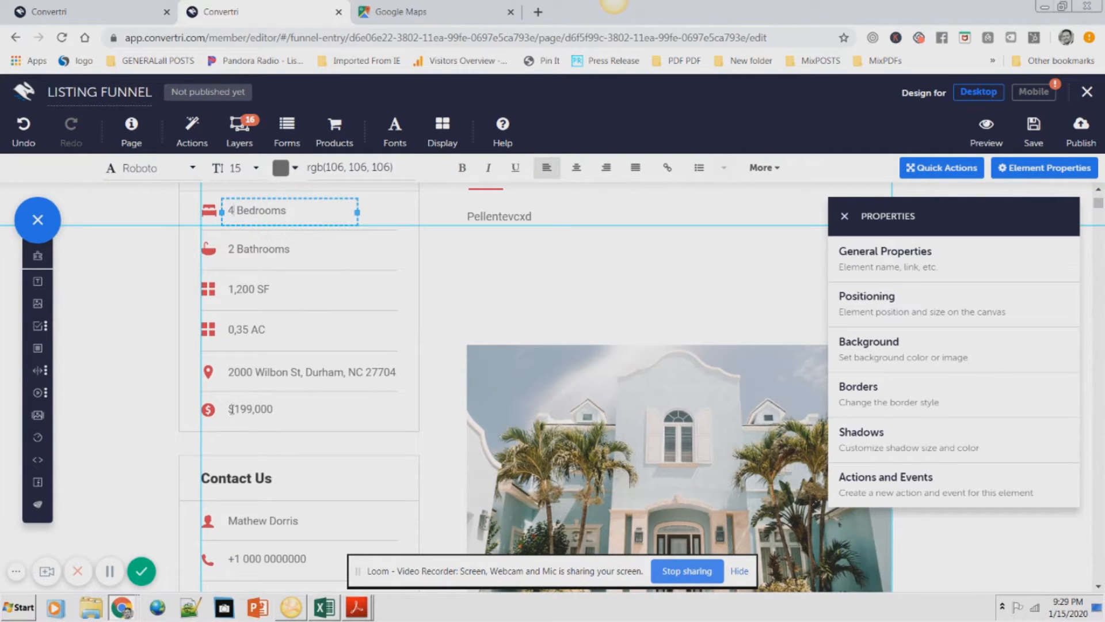
{"action": "left_click", "coordinate": [242, 409]}
{"action": "key", "text": "BackSpace"}
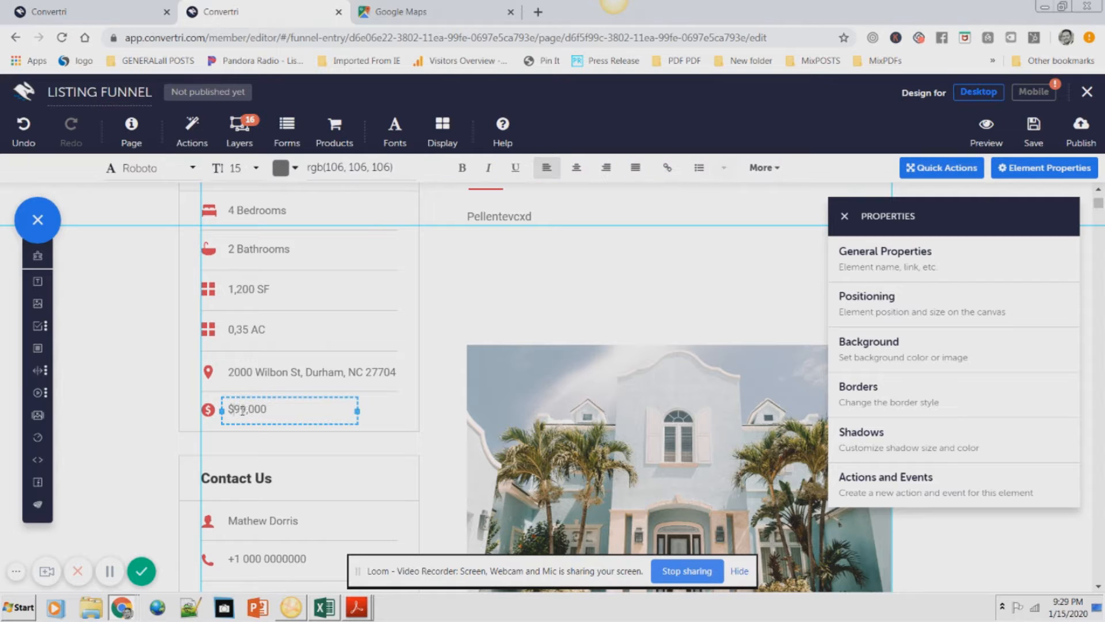
{"action": "type", "text": "3"}
- Compare the template's Contact Us sections with the contact details shown in the finished listing preview
{"action": "scroll", "coordinate": [327, 404], "scroll_direction": "down", "scroll_amount": 3}
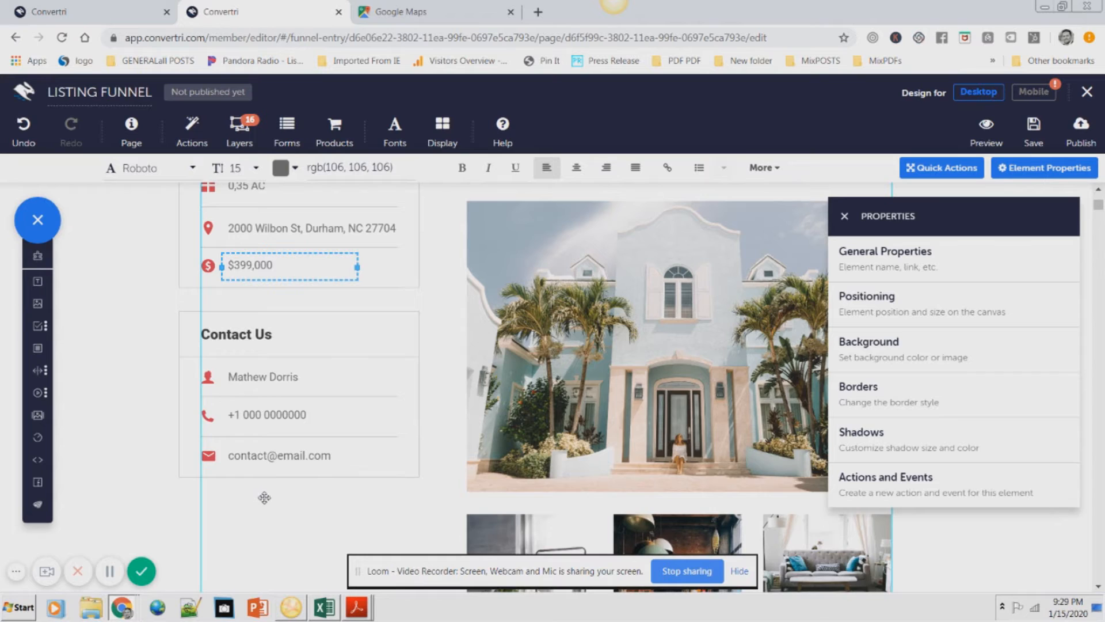
{"action": "scroll", "coordinate": [264, 497], "scroll_direction": "down", "scroll_amount": 3}
{"action": "scroll", "coordinate": [273, 501], "scroll_direction": "down", "scroll_amount": 6}
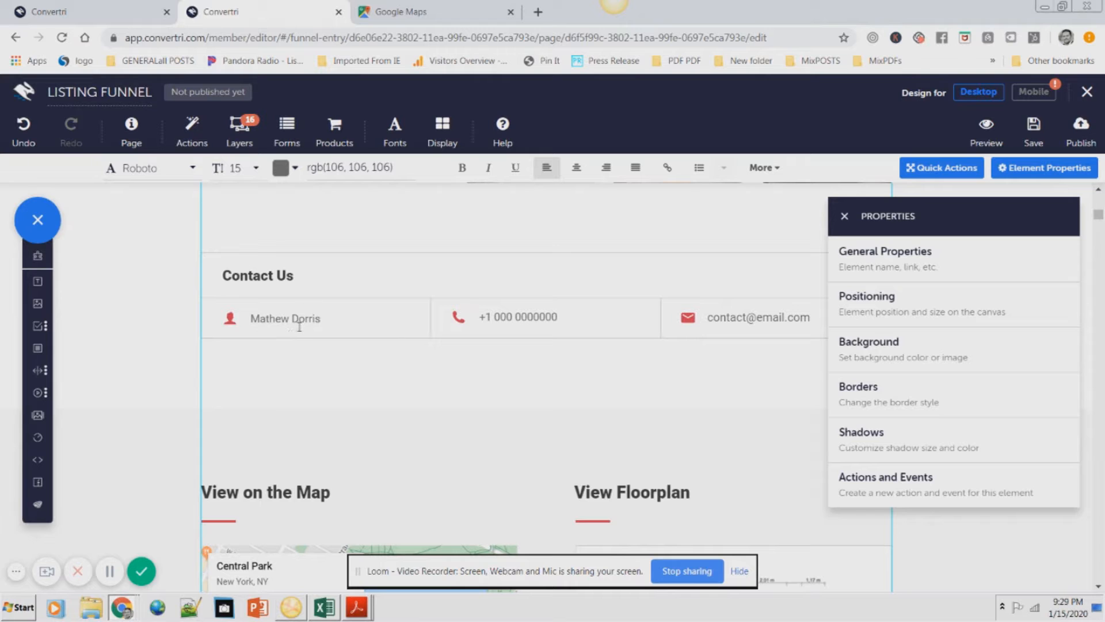
{"action": "left_click", "coordinate": [115, 14]}
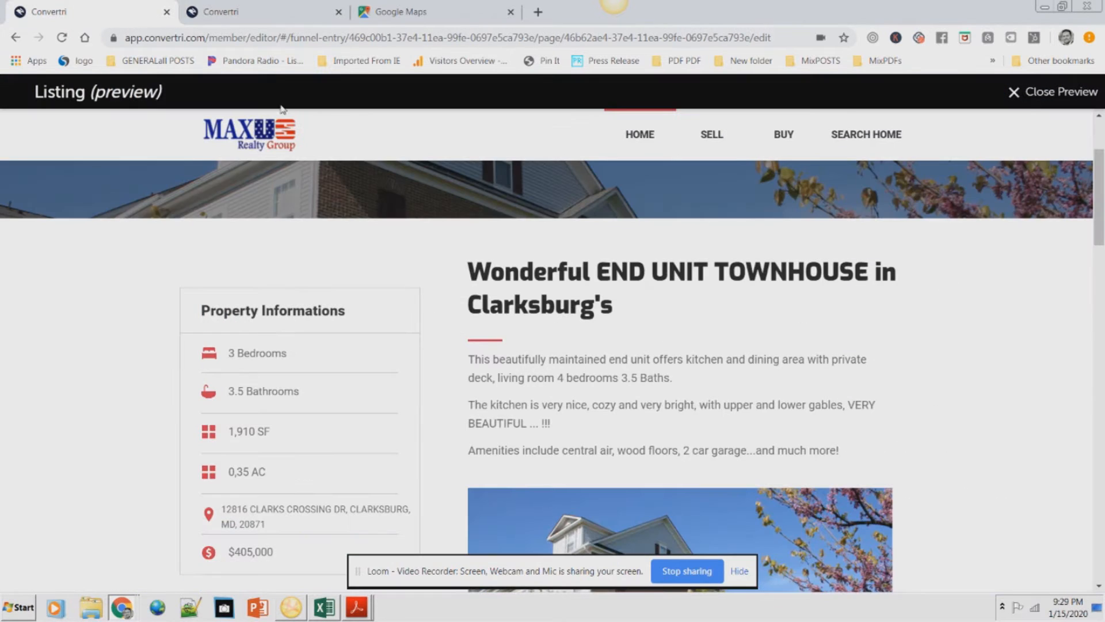
{"action": "scroll", "coordinate": [520, 374], "scroll_direction": "down", "scroll_amount": 15}
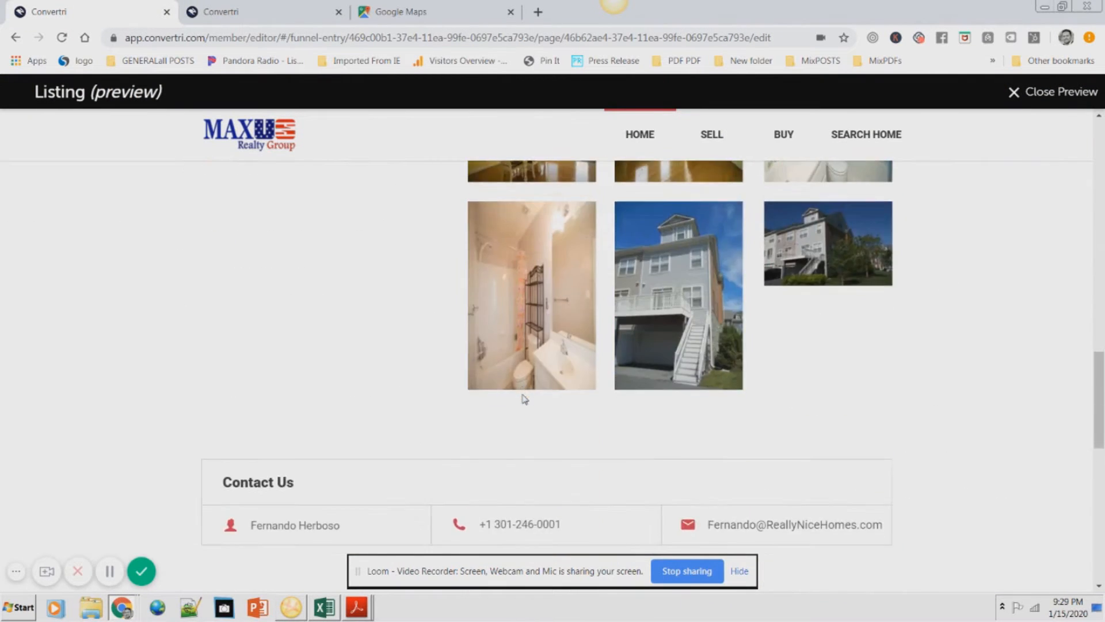
{"action": "scroll", "coordinate": [525, 398], "scroll_direction": "down", "scroll_amount": 2}
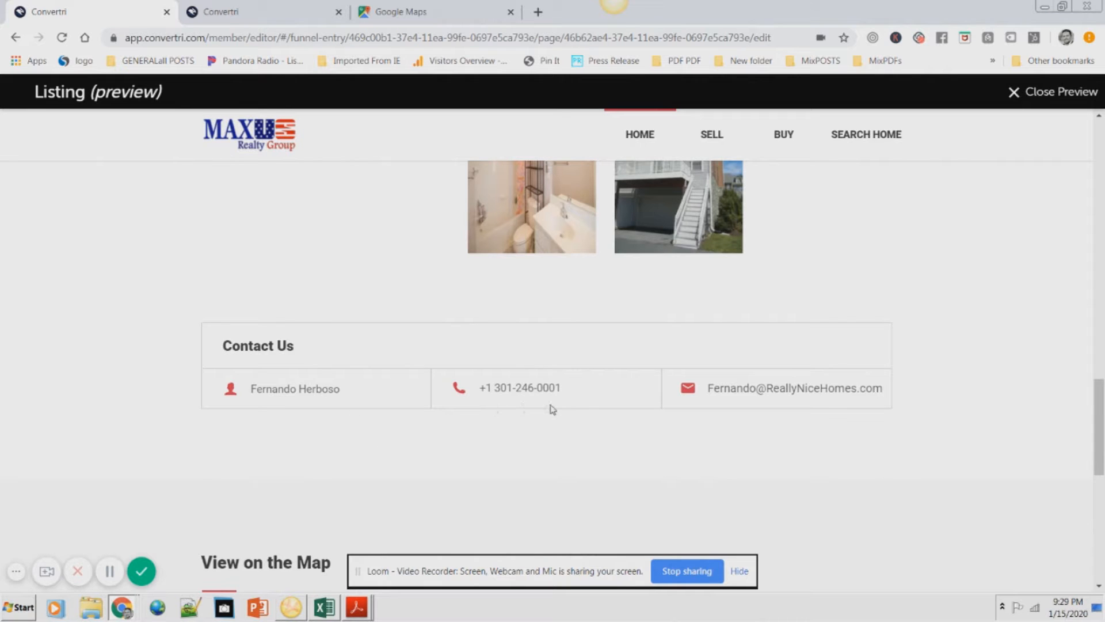
{"action": "left_click", "coordinate": [287, 12]}
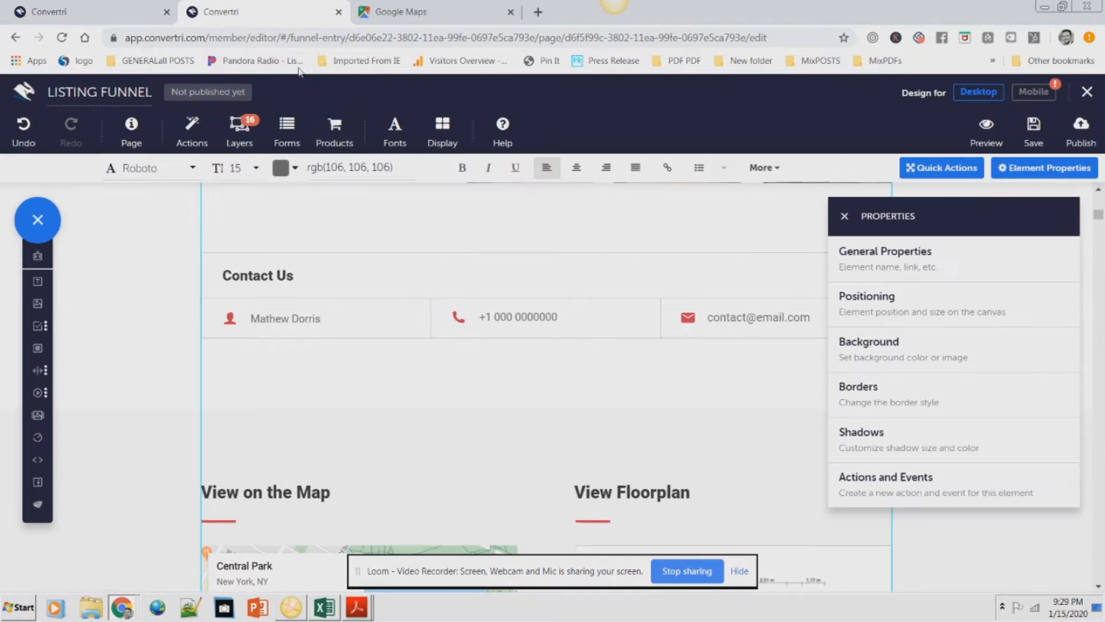
- Compare the template's View on the Map section with the map in the finished listing preview and check Google Maps
{"action": "scroll", "coordinate": [580, 374], "scroll_direction": "down", "scroll_amount": 3}
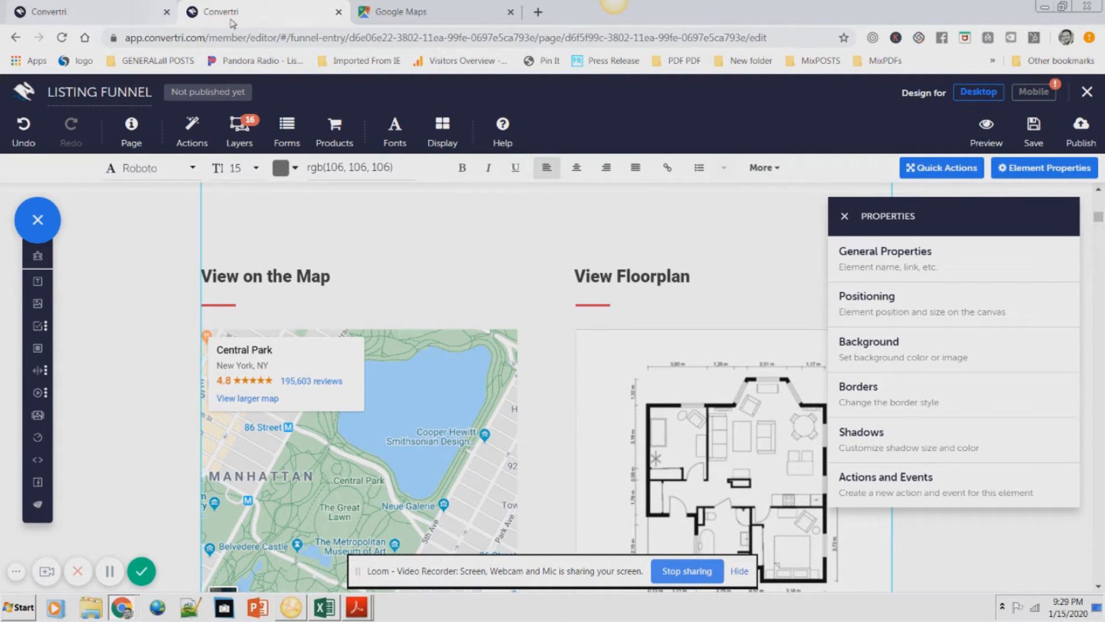
{"action": "left_click", "coordinate": [92, 20]}
{"action": "scroll", "coordinate": [352, 328], "scroll_direction": "down", "scroll_amount": 7}
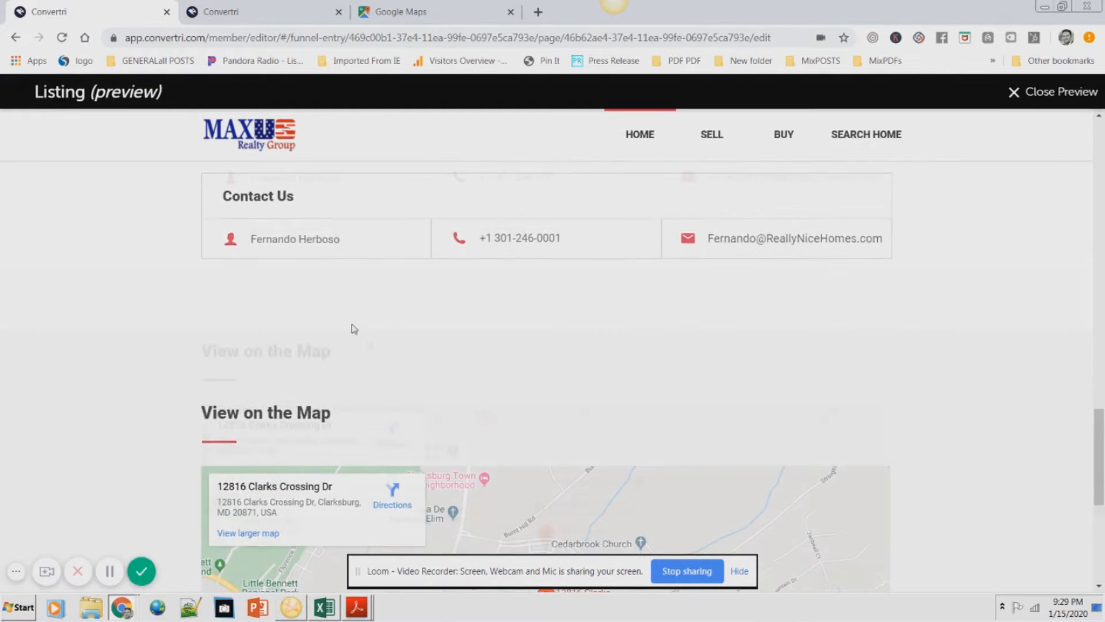
{"action": "scroll", "coordinate": [357, 308], "scroll_direction": "down", "scroll_amount": 1}
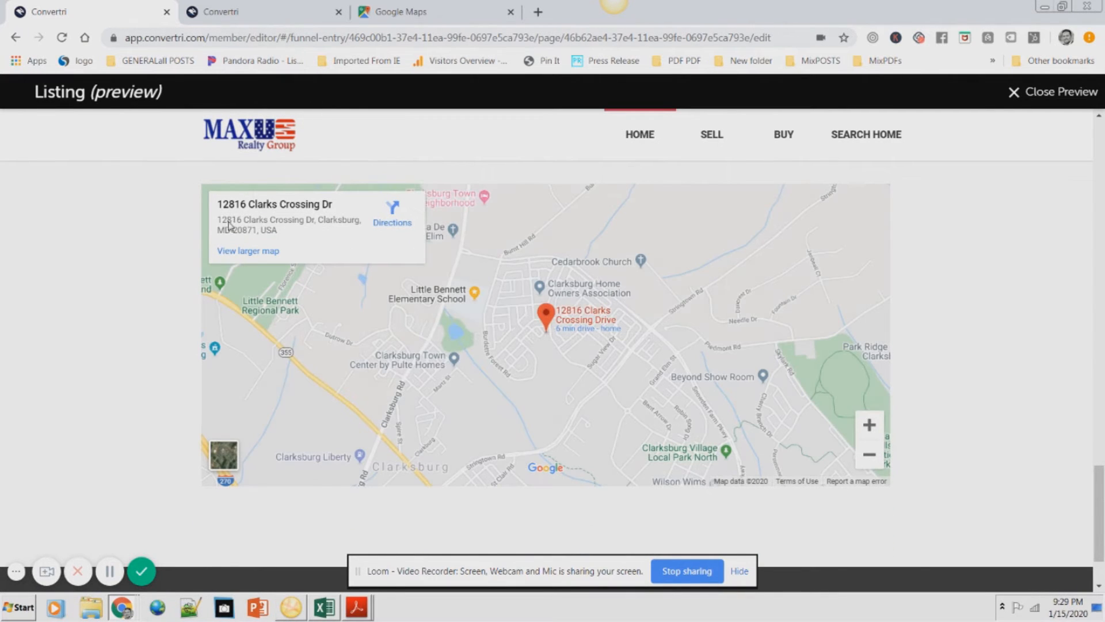
{"action": "left_click", "coordinate": [439, 12]}
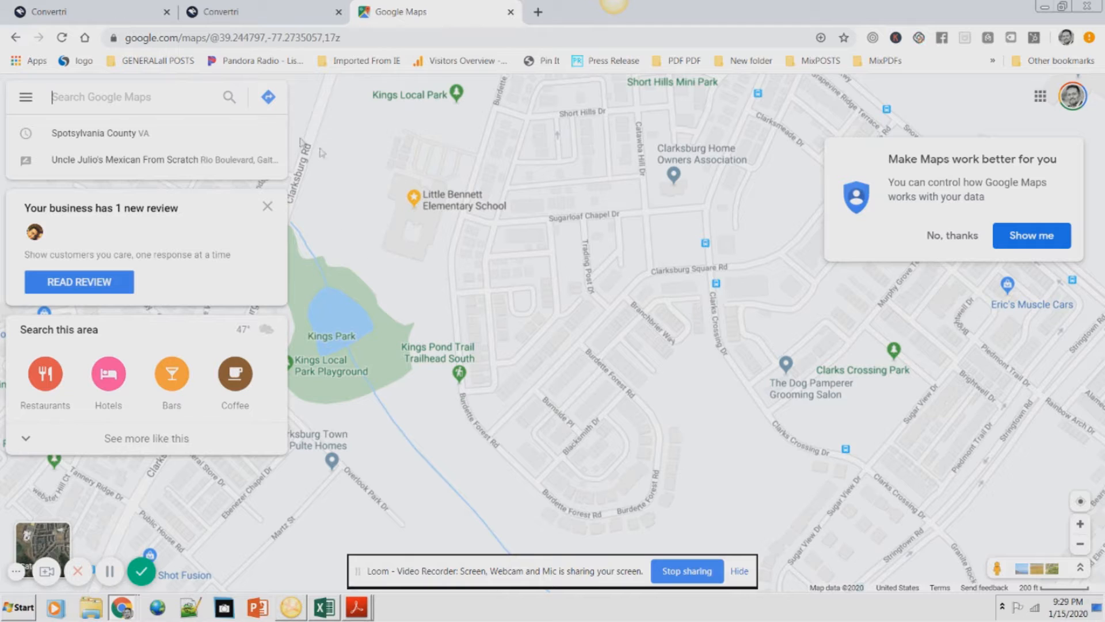
{"action": "left_click", "coordinate": [86, 12]}
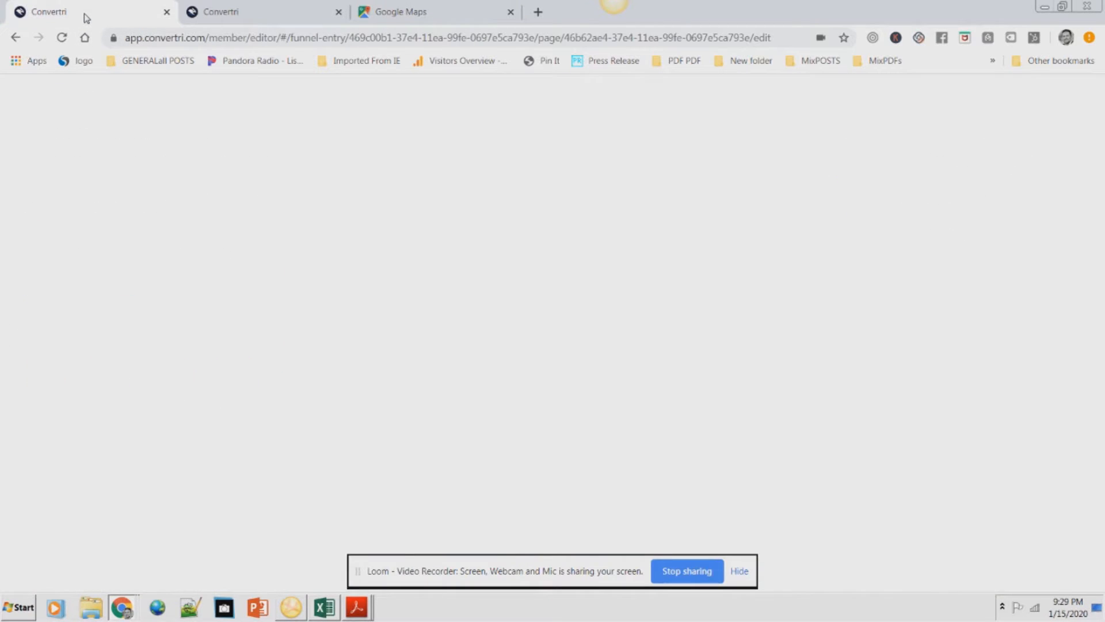
- Copy the property's street address from the finished listing's map and look it up in Google Maps
{"action": "left_click_drag", "start_coordinate": [218, 208], "coordinate": [330, 204]}
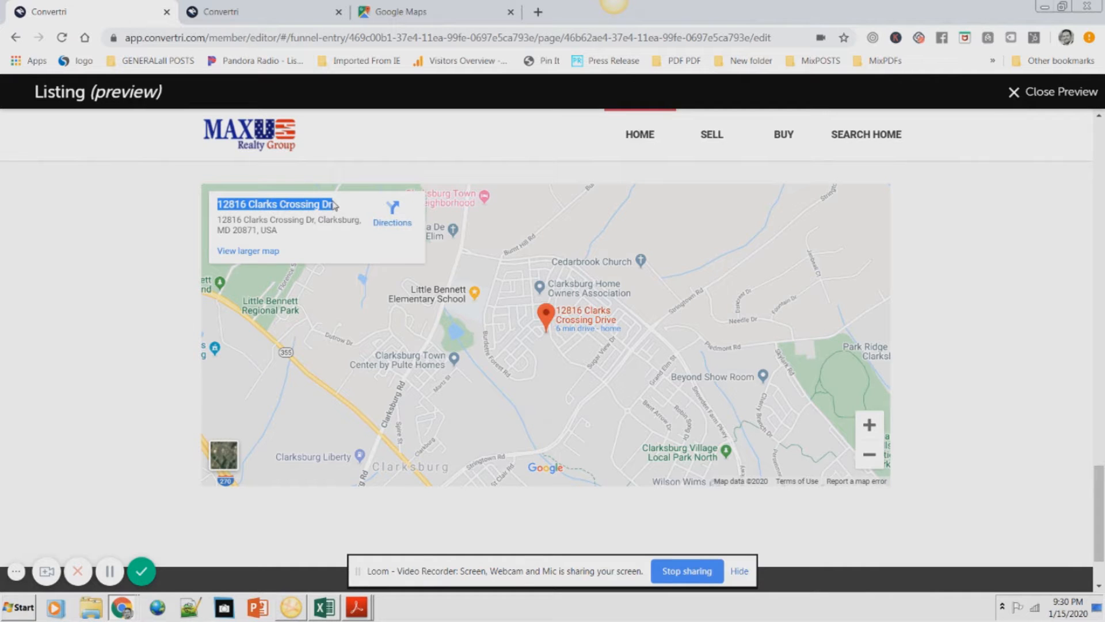
{"action": "right_click", "coordinate": [325, 208]}
{"action": "left_click", "coordinate": [357, 214]}
{"action": "left_click", "coordinate": [430, 18]}
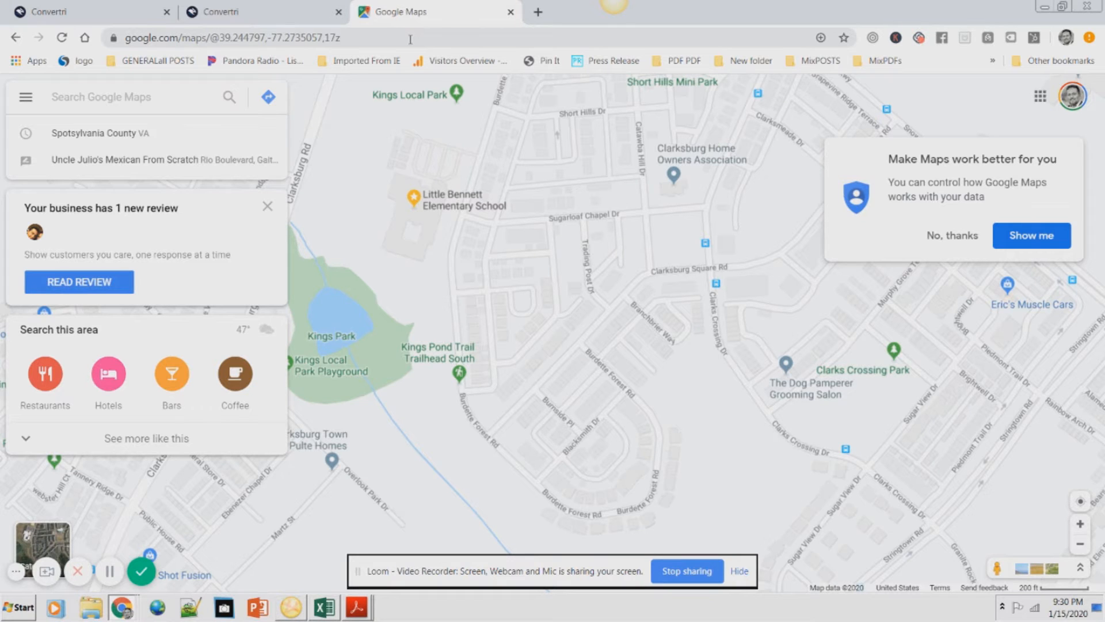
{"action": "left_click", "coordinate": [411, 39]}
{"action": "key", "text": "ctrl+v"}
{"action": "key", "text": "Return"}
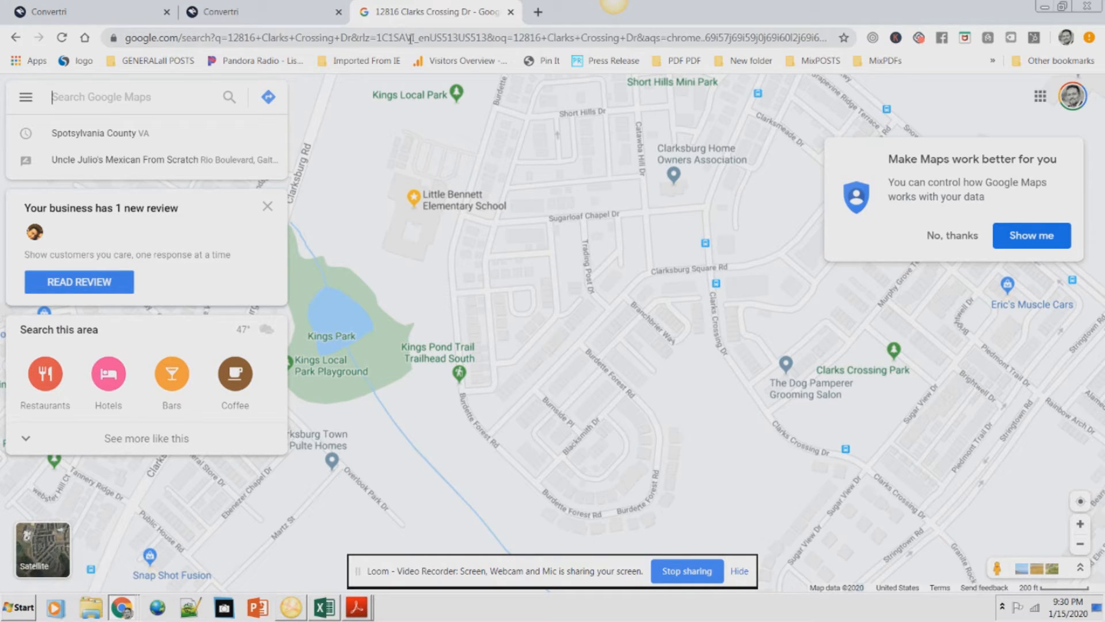
{"action": "left_click", "coordinate": [411, 40]}
{"action": "left_click", "coordinate": [387, 330]}
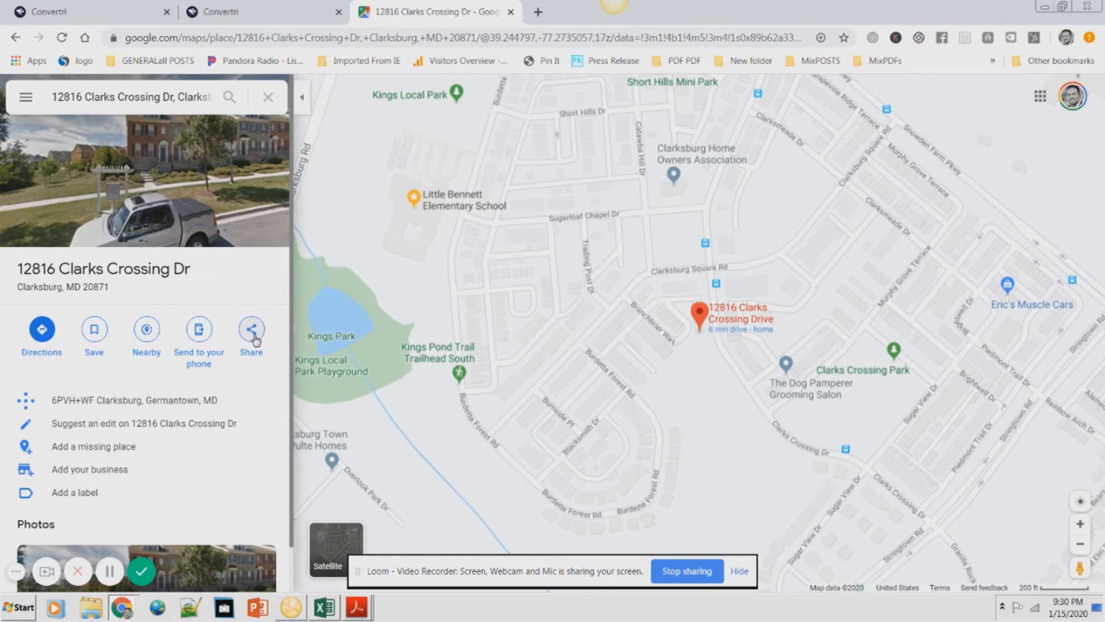
- Copy the medium-size embed HTML code for the property's location from Google Maps' share options
{"action": "left_click", "coordinate": [252, 331]}
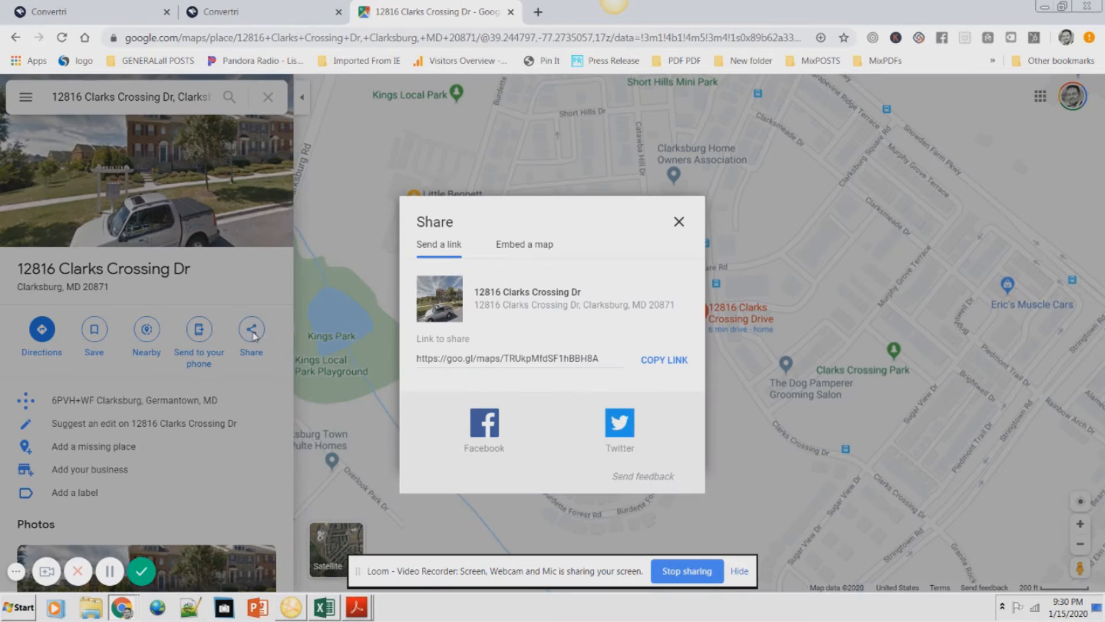
{"action": "left_click", "coordinate": [541, 251]}
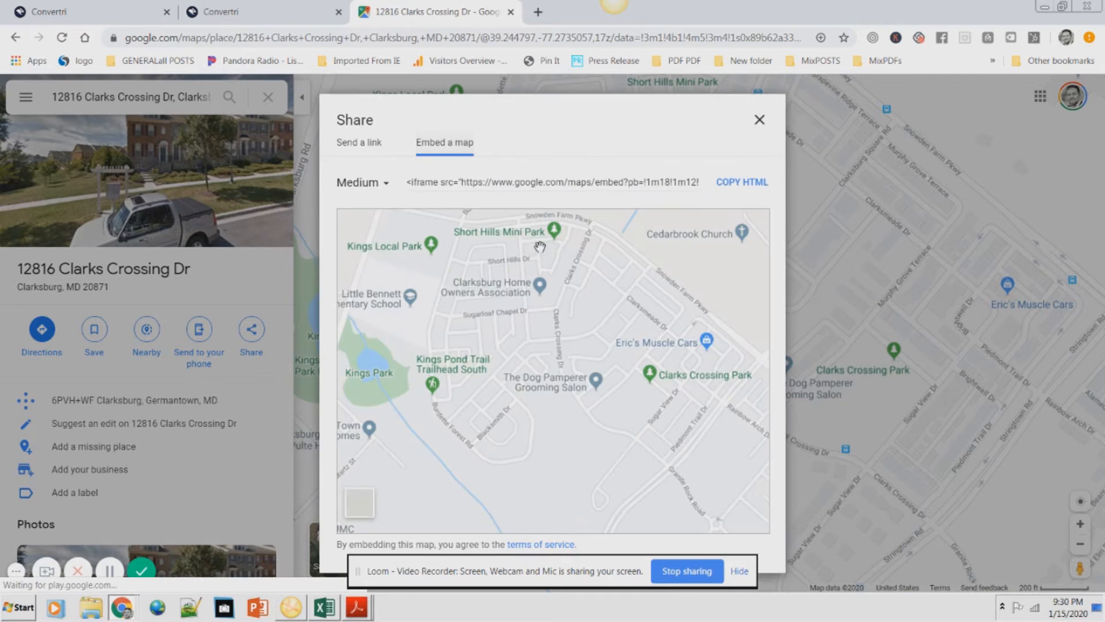
{"action": "left_click", "coordinate": [756, 190]}
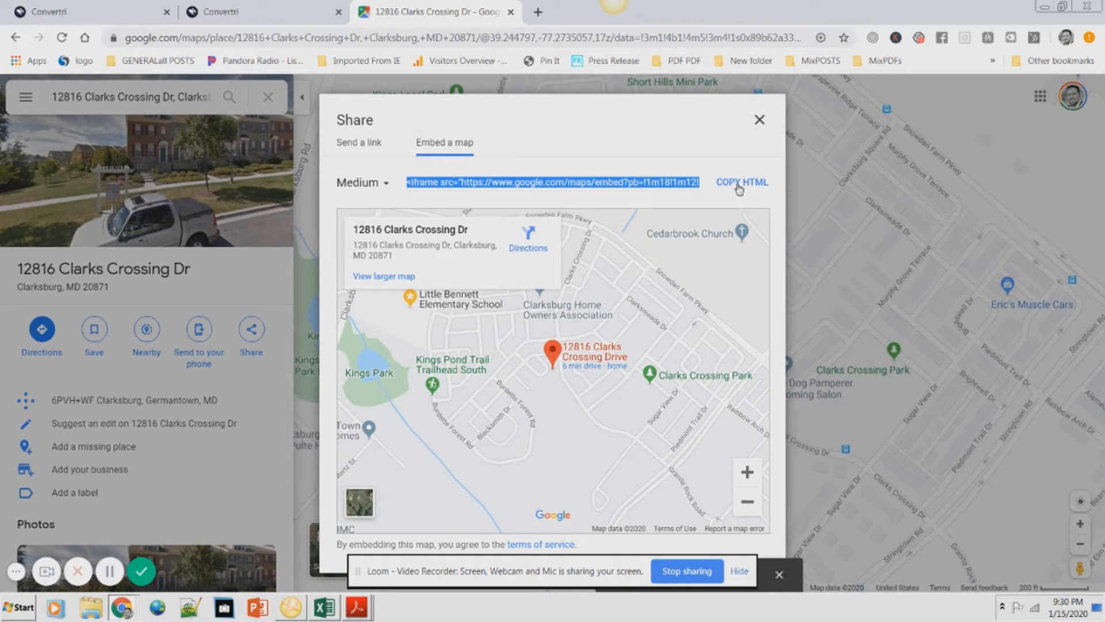
{"action": "left_click", "coordinate": [739, 188]}
- In the LISTING FUNNEL page, replace the View on the Map element's HTML code with the copied Google Maps iframe code and save it
{"action": "left_click", "coordinate": [247, 16]}
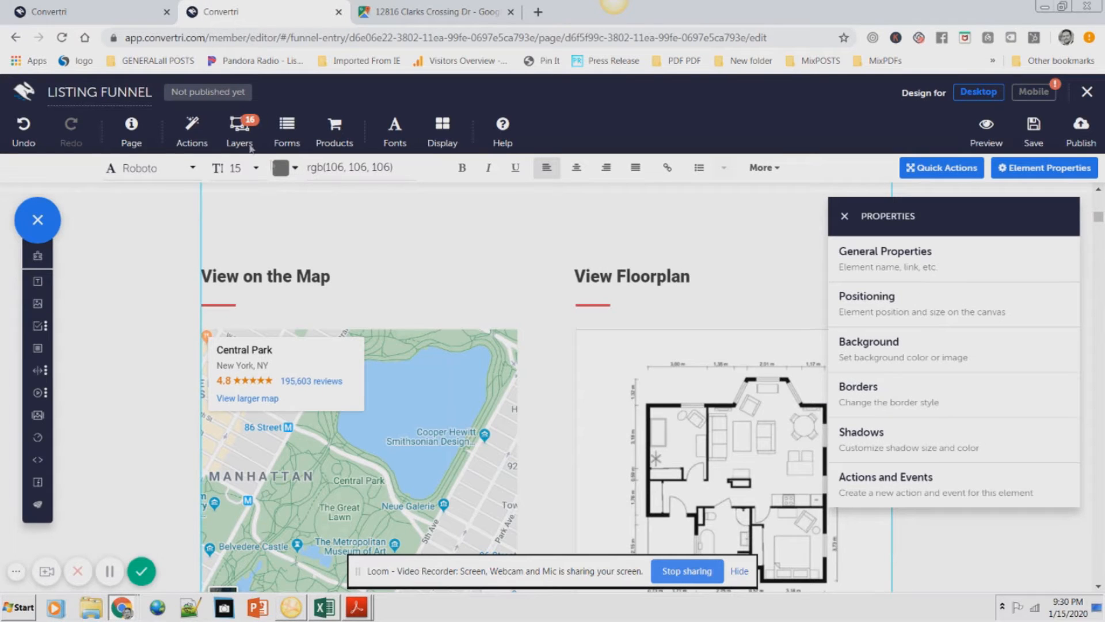
{"action": "scroll", "coordinate": [456, 322], "scroll_direction": "down", "scroll_amount": 1}
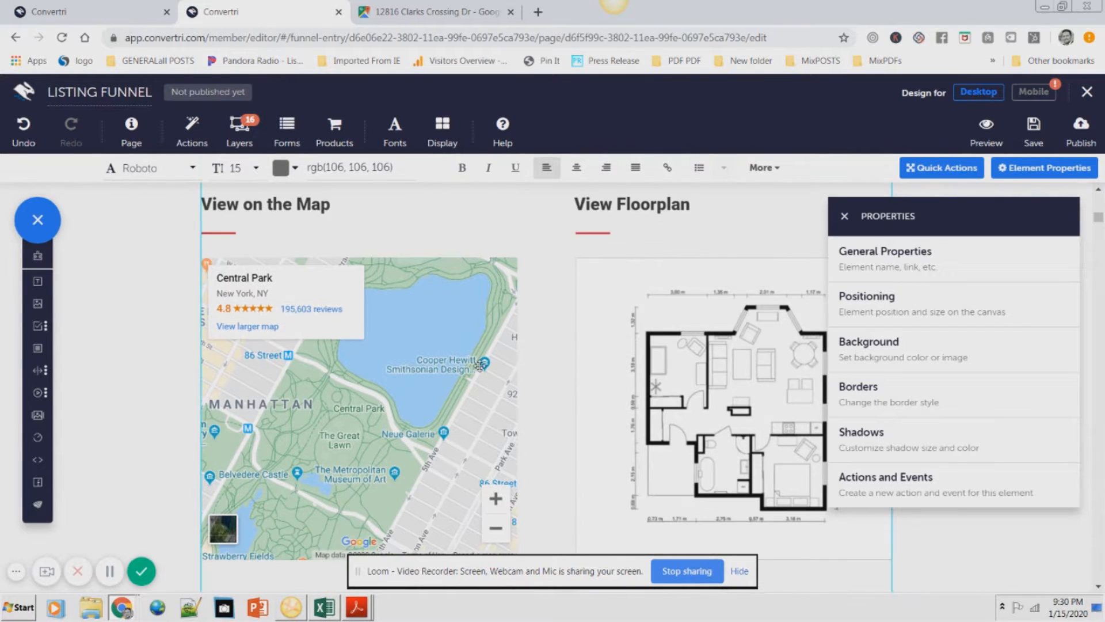
{"action": "scroll", "coordinate": [481, 366], "scroll_direction": "down", "scroll_amount": 1}
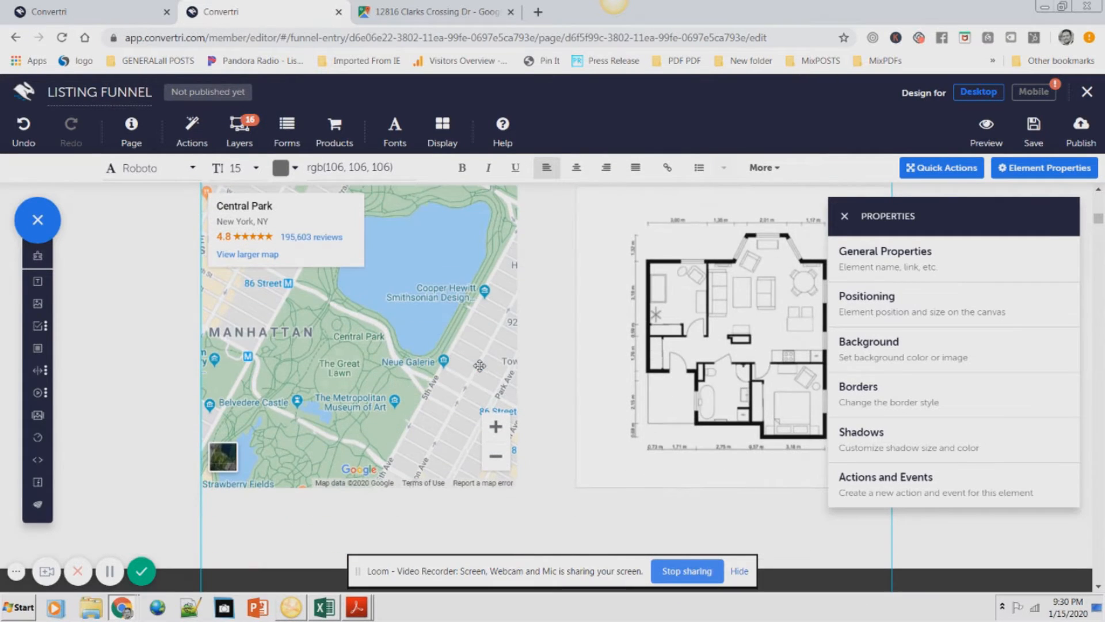
{"action": "left_click", "coordinate": [392, 352]}
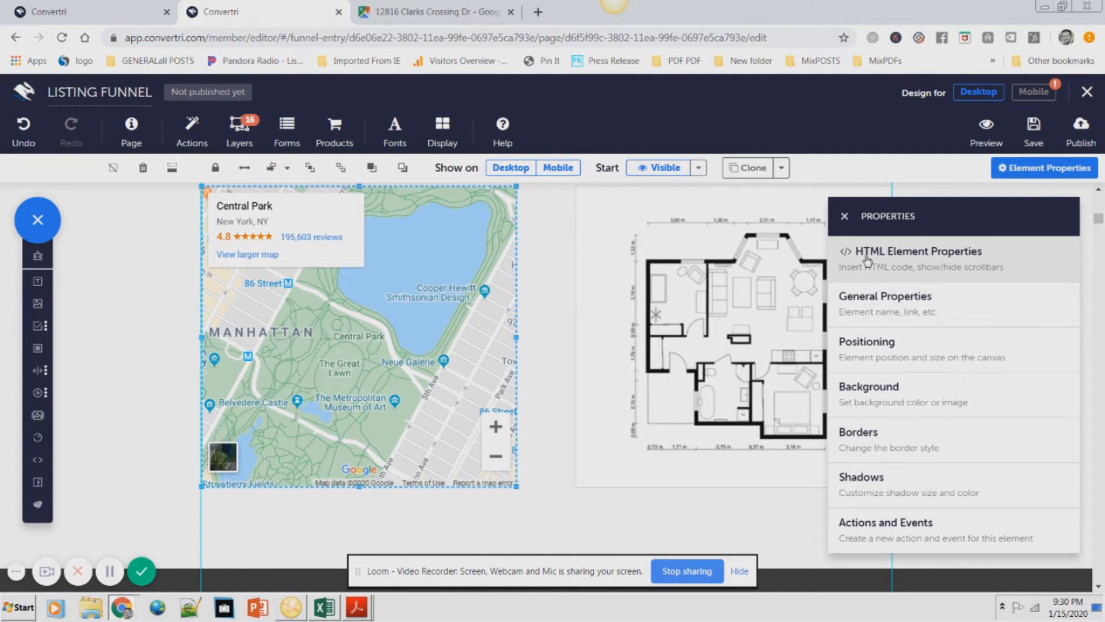
{"action": "left_click", "coordinate": [924, 260]}
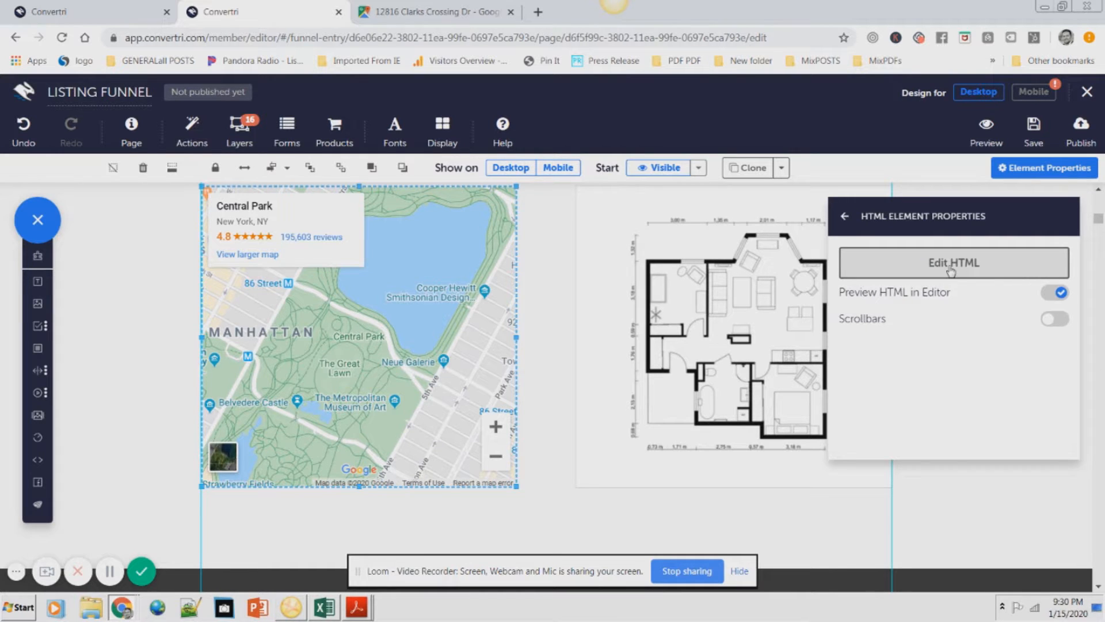
{"action": "left_click", "coordinate": [951, 266]}
{"action": "left_click", "coordinate": [540, 215]}
{"action": "key", "text": "ctrl+a"}
{"action": "key", "text": "Delete"}
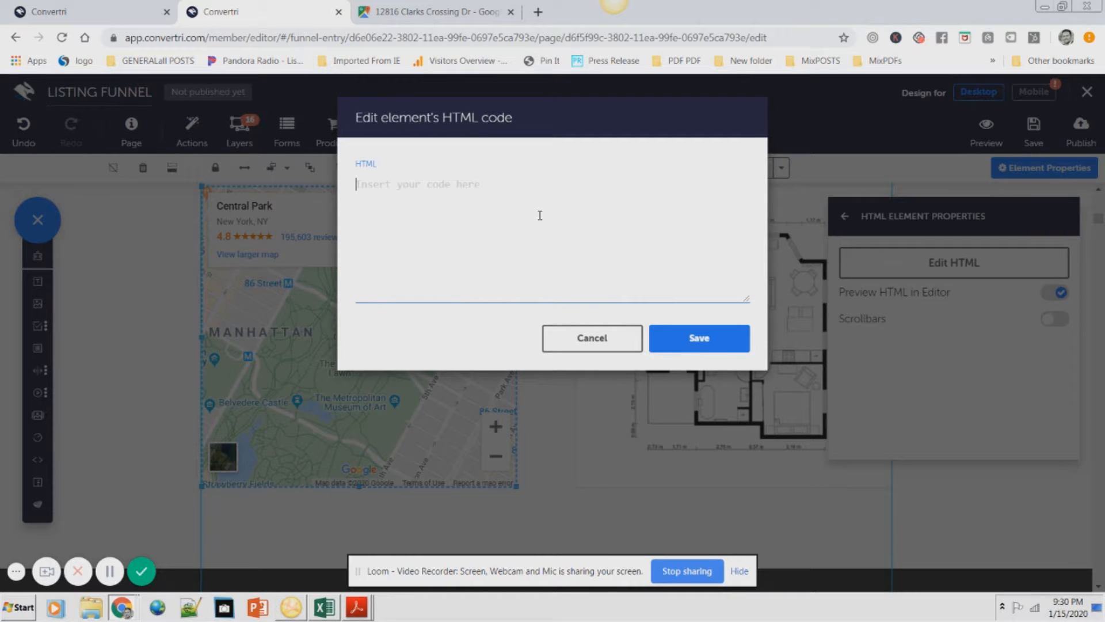
{"action": "key", "text": "ctrl+v"}
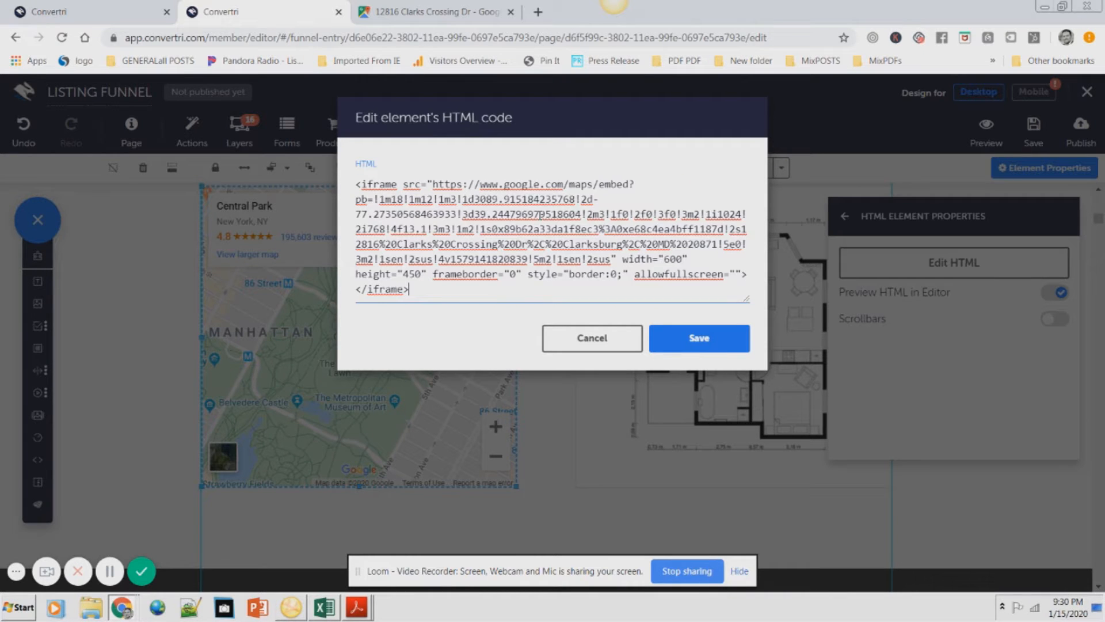
{"action": "left_click", "coordinate": [710, 346]}
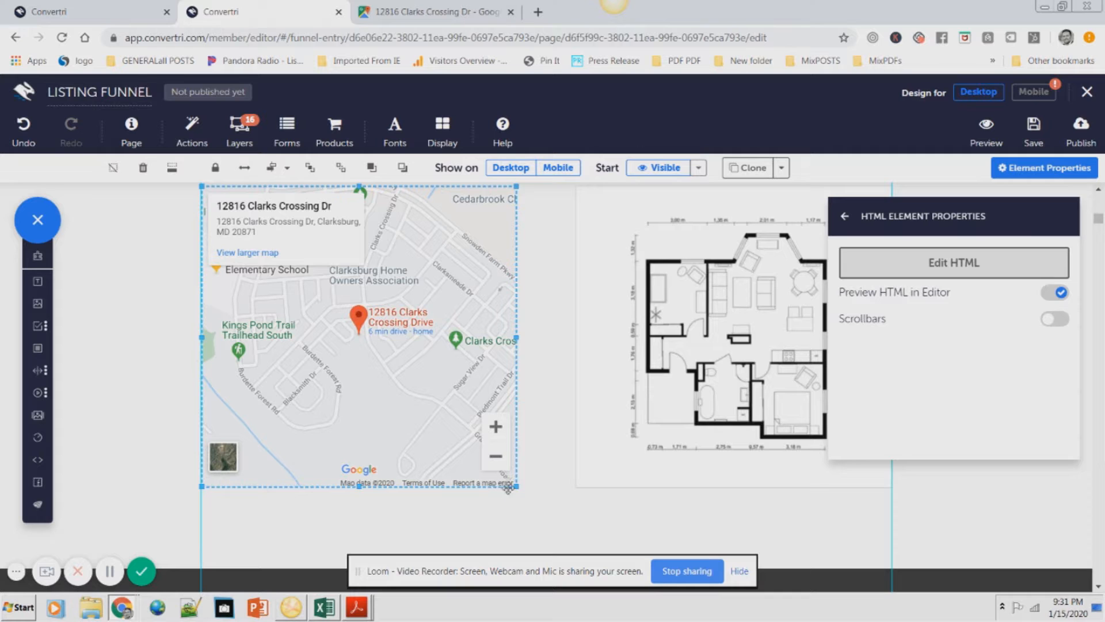
- Enlarge the embedded map across the full content width down to the footer and delete the overlapping floorplan image
{"action": "left_click_drag", "start_coordinate": [527, 490], "coordinate": [858, 567]}
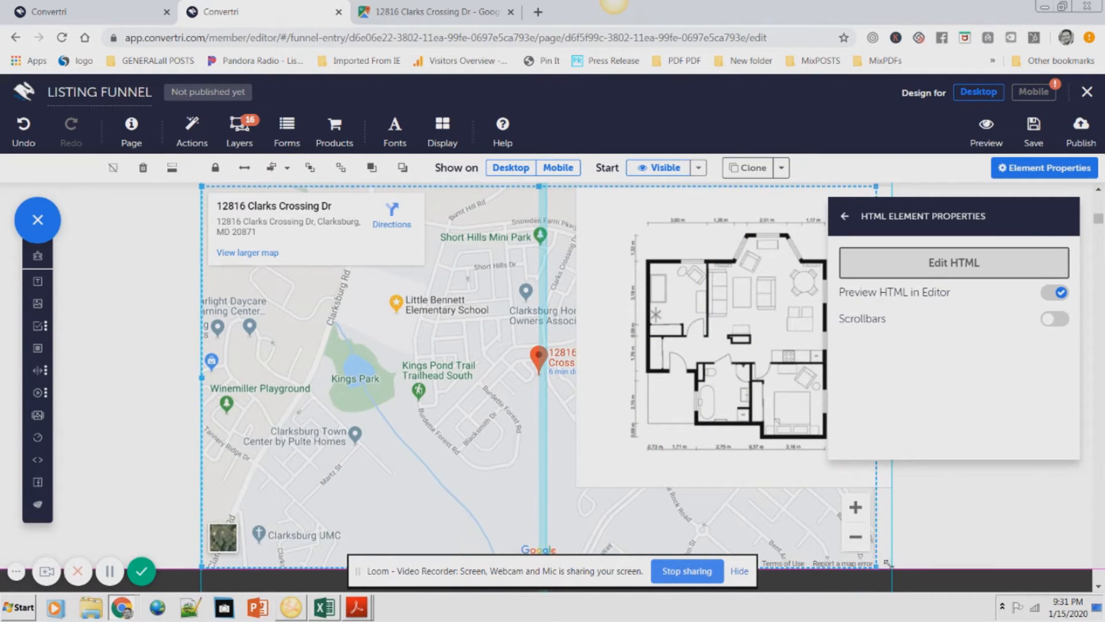
{"action": "left_click", "coordinate": [742, 417]}
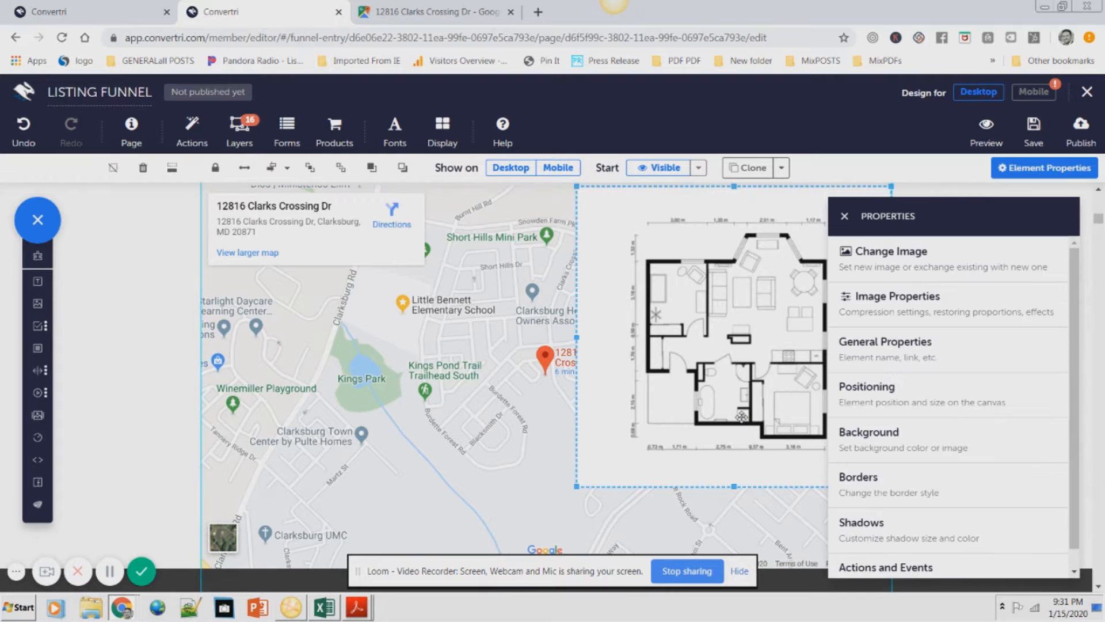
{"action": "key", "text": "Delete"}
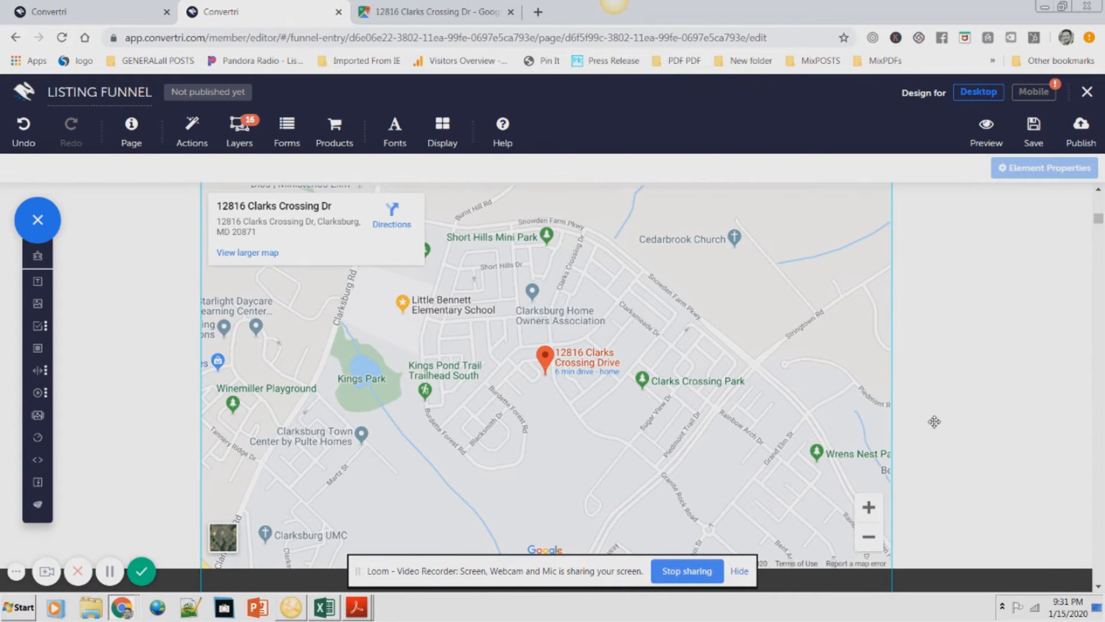
- Review the enlarged map against the footer and the finished listing's map, and return to the top of the template page
{"action": "left_click", "coordinate": [937, 435]}
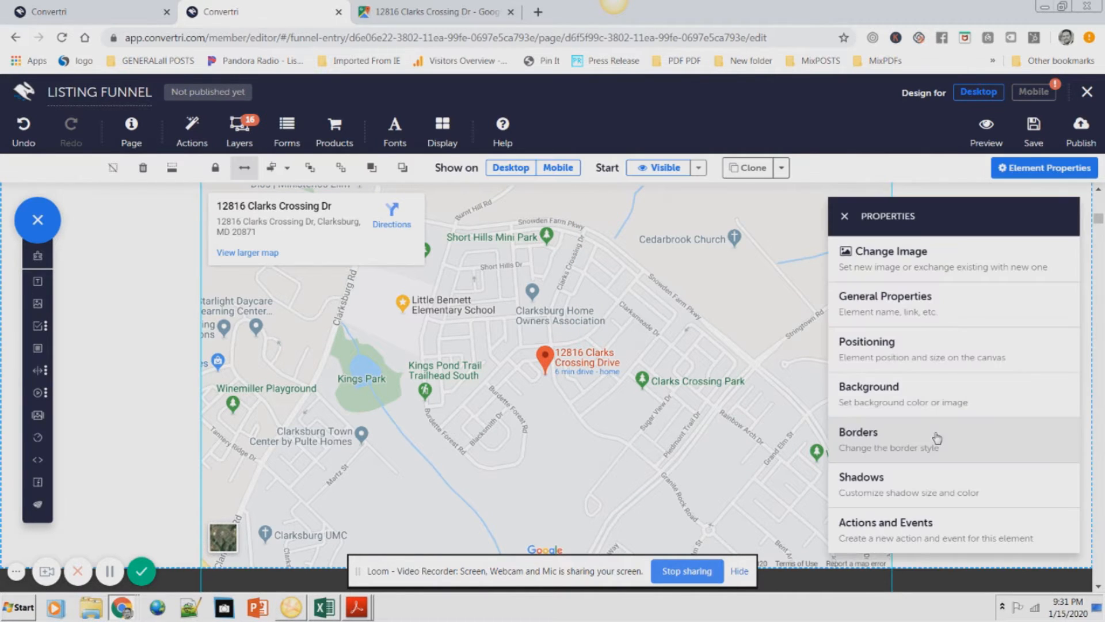
{"action": "scroll", "coordinate": [802, 425], "scroll_direction": "up", "scroll_amount": 2}
{"action": "scroll", "coordinate": [783, 425], "scroll_direction": "down", "scroll_amount": 4}
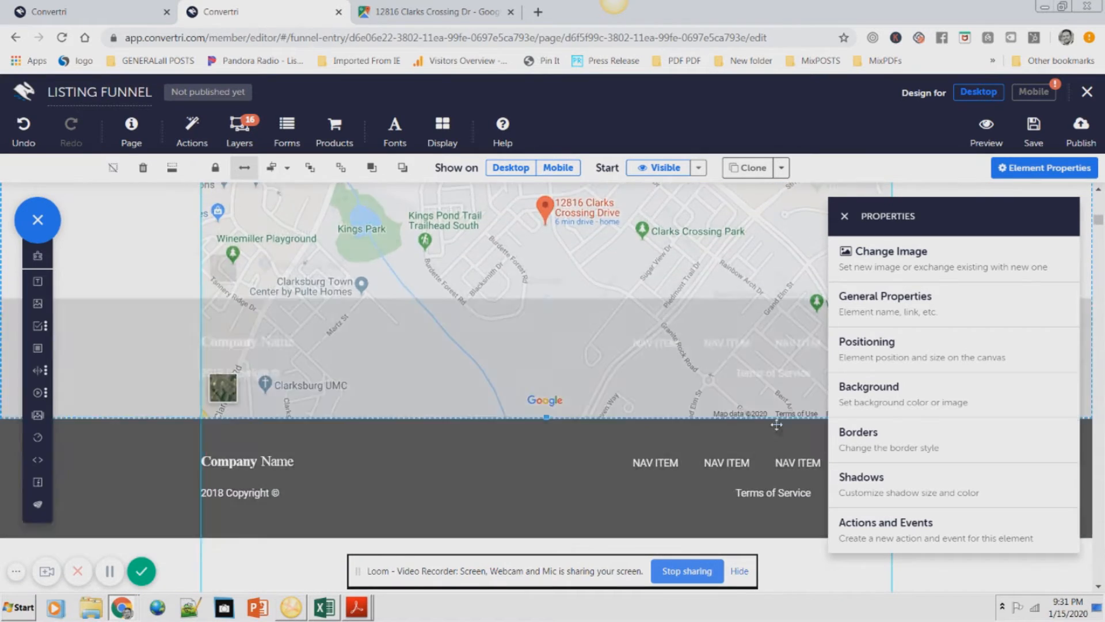
{"action": "scroll", "coordinate": [768, 426], "scroll_direction": "up", "scroll_amount": 3}
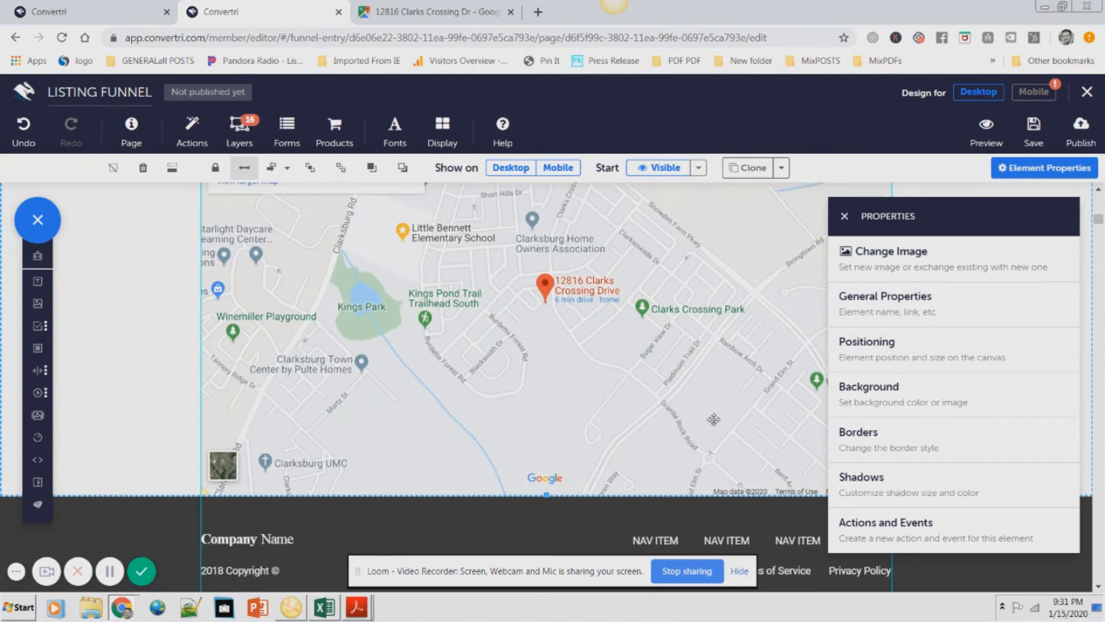
{"action": "scroll", "coordinate": [710, 421], "scroll_direction": "up", "scroll_amount": 3}
{"action": "scroll", "coordinate": [710, 414], "scroll_direction": "down", "scroll_amount": 1}
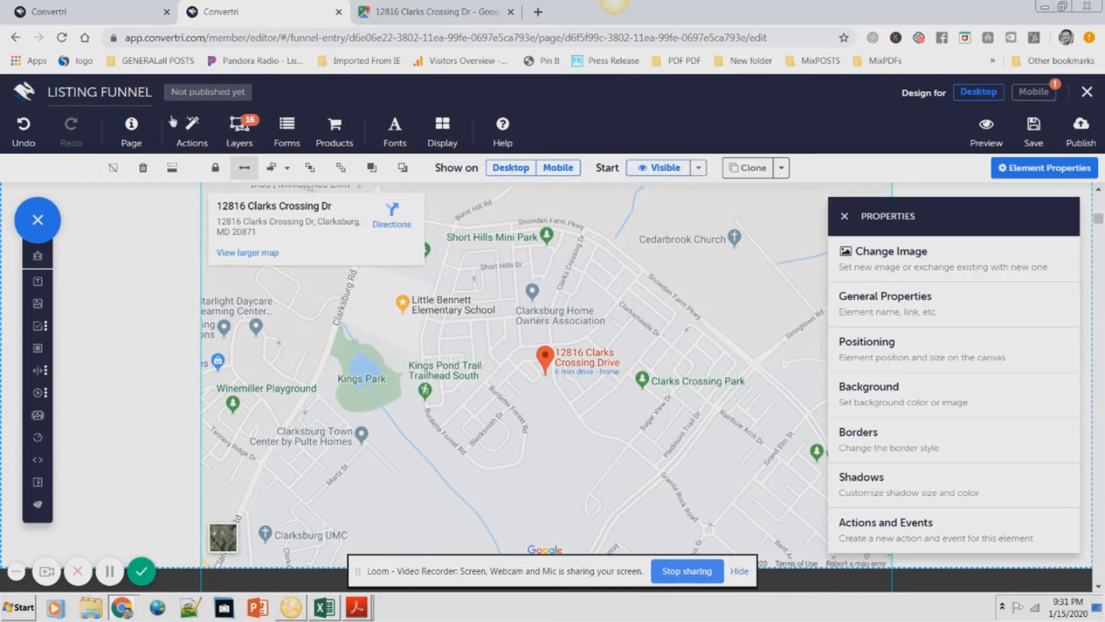
{"action": "left_click", "coordinate": [115, 16]}
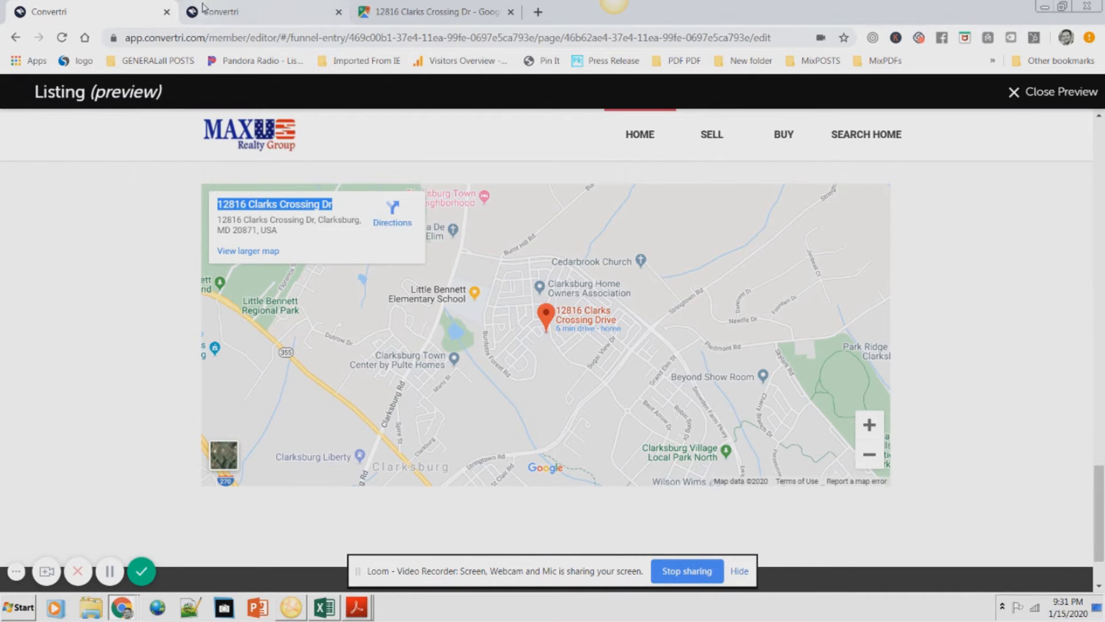
{"action": "left_click", "coordinate": [225, 9]}
{"action": "scroll", "coordinate": [515, 290], "scroll_direction": "up", "scroll_amount": 20}
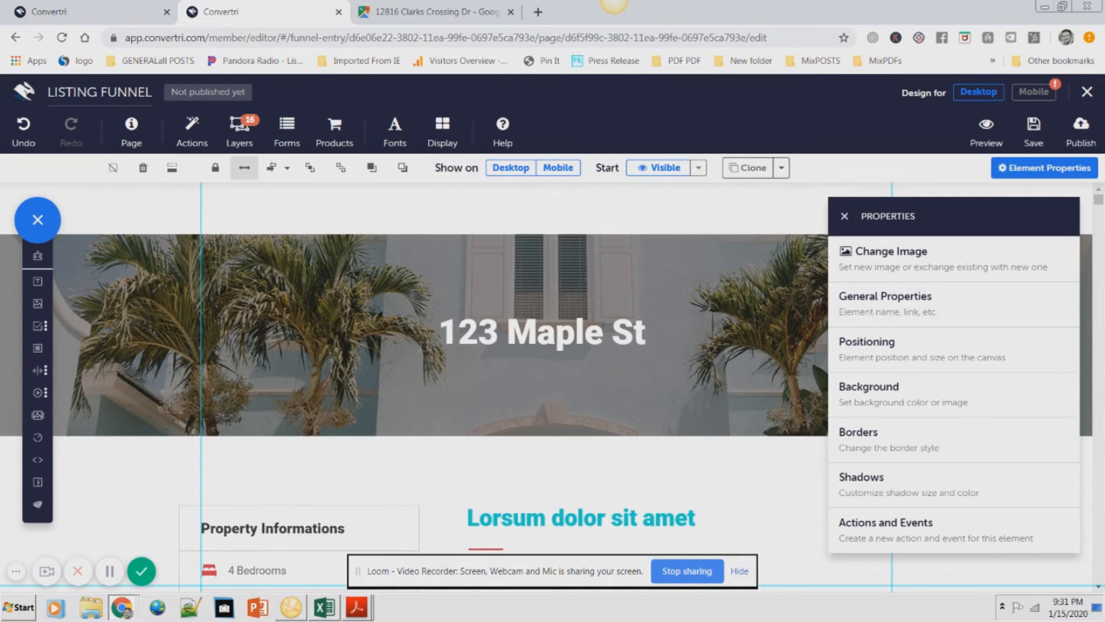
- Turn on the desktop Nav Bar layer and delete its Company Name text
{"action": "left_click", "coordinate": [845, 216]}
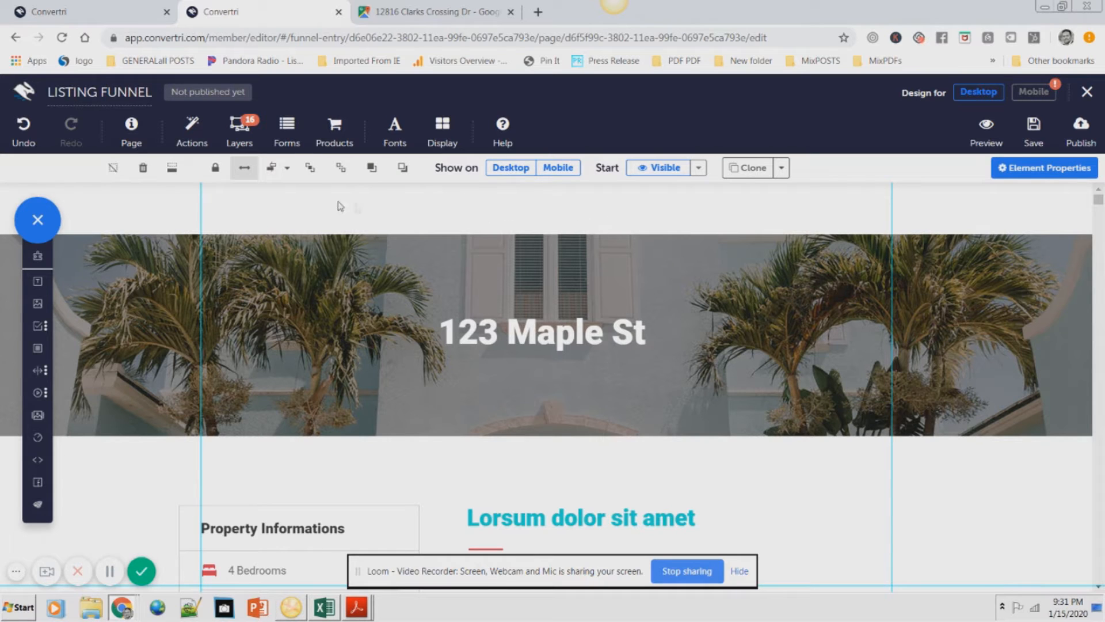
{"action": "left_click", "coordinate": [241, 141]}
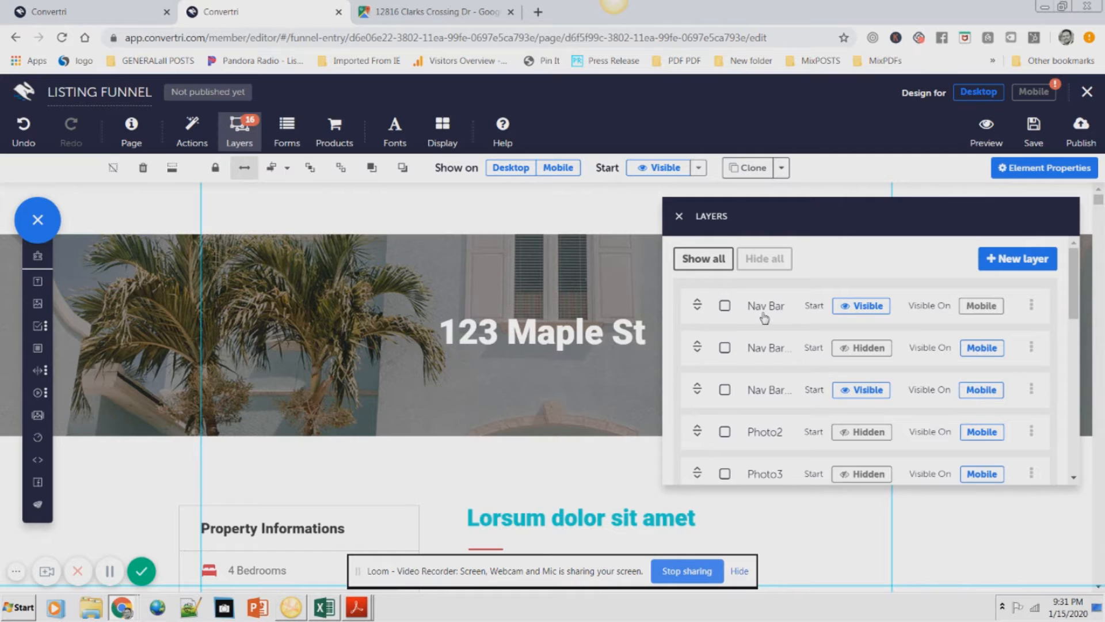
{"action": "left_click", "coordinate": [725, 308]}
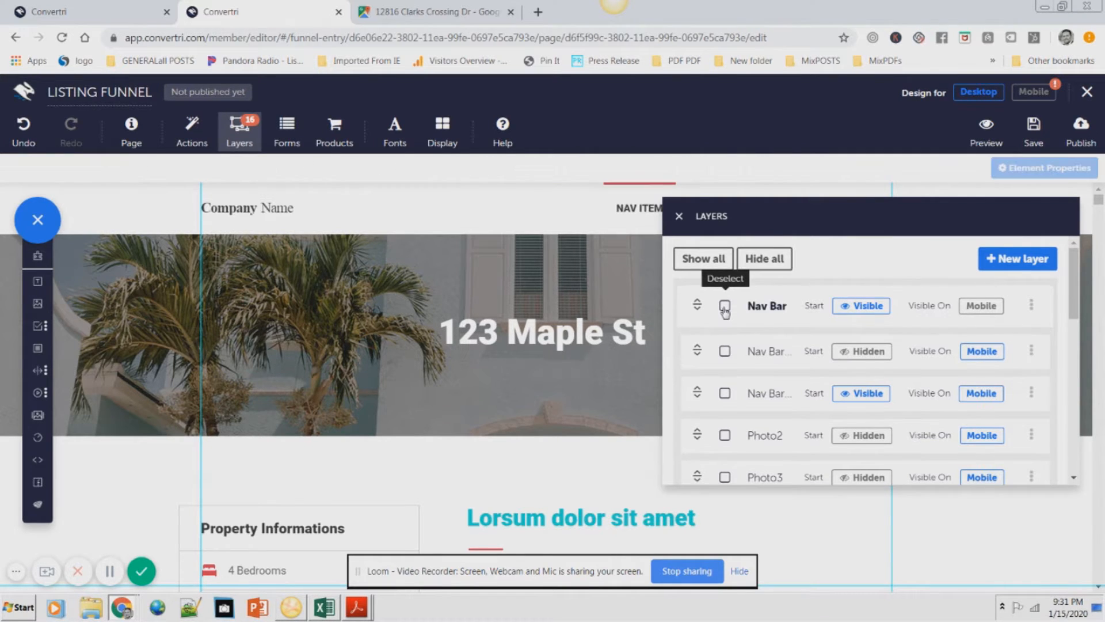
{"action": "left_click_drag", "start_coordinate": [778, 215], "coordinate": [689, 320]}
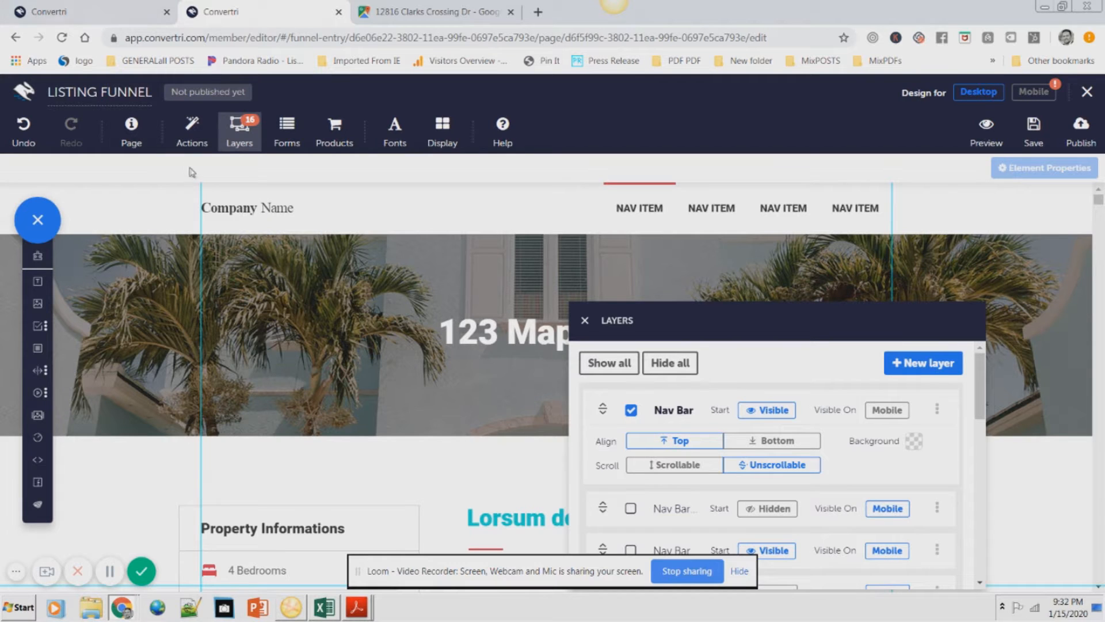
{"action": "left_click", "coordinate": [233, 204]}
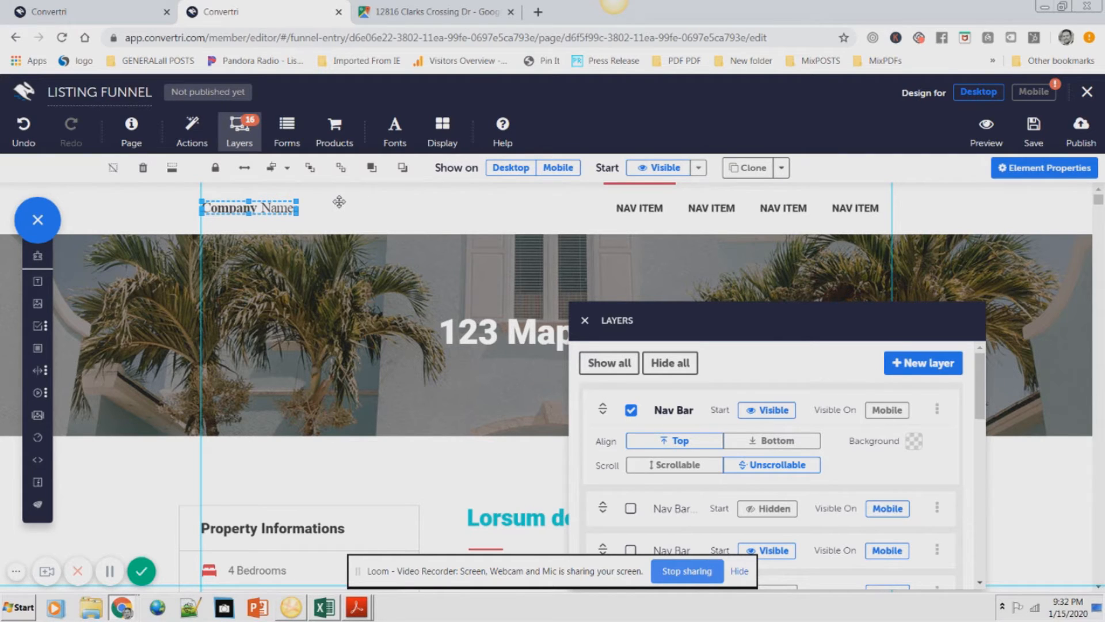
{"action": "key", "text": "Delete"}
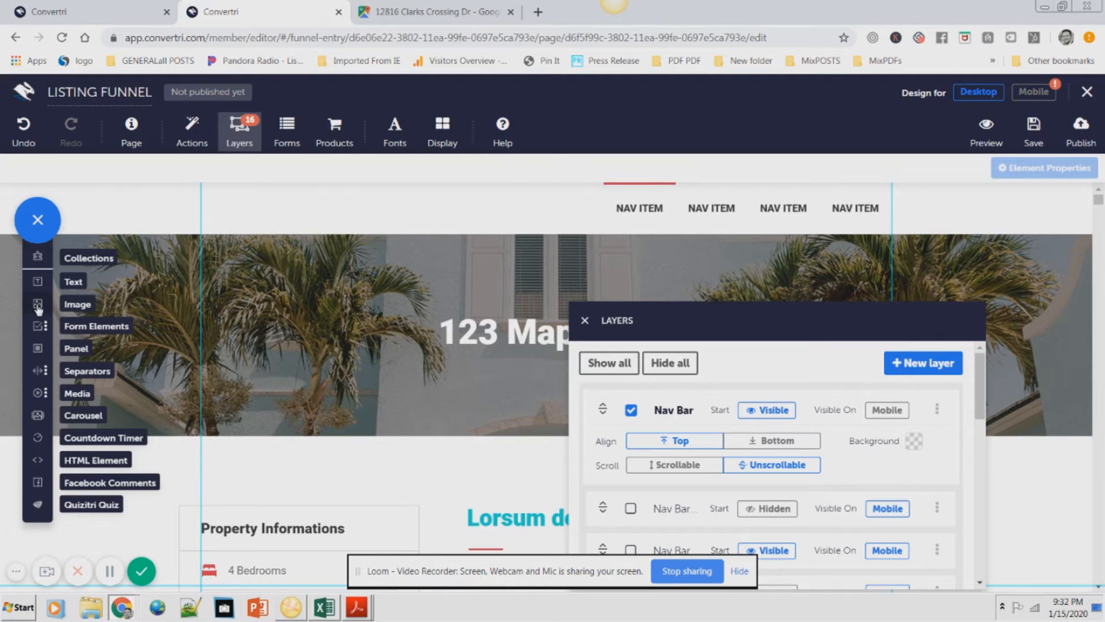
- Add an image element where the company name was, using the Browser Web Www picture from a Pixabay search for "logo"
{"action": "left_click_drag", "start_coordinate": [38, 309], "coordinate": [229, 213]}
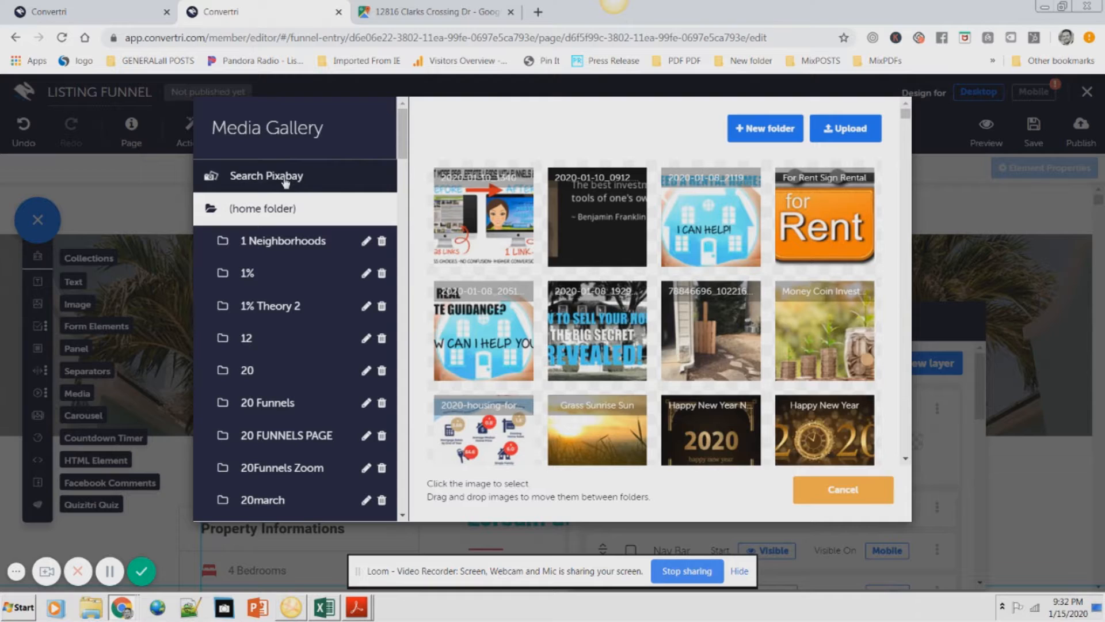
{"action": "left_click", "coordinate": [285, 177]}
{"action": "left_click", "coordinate": [649, 135]}
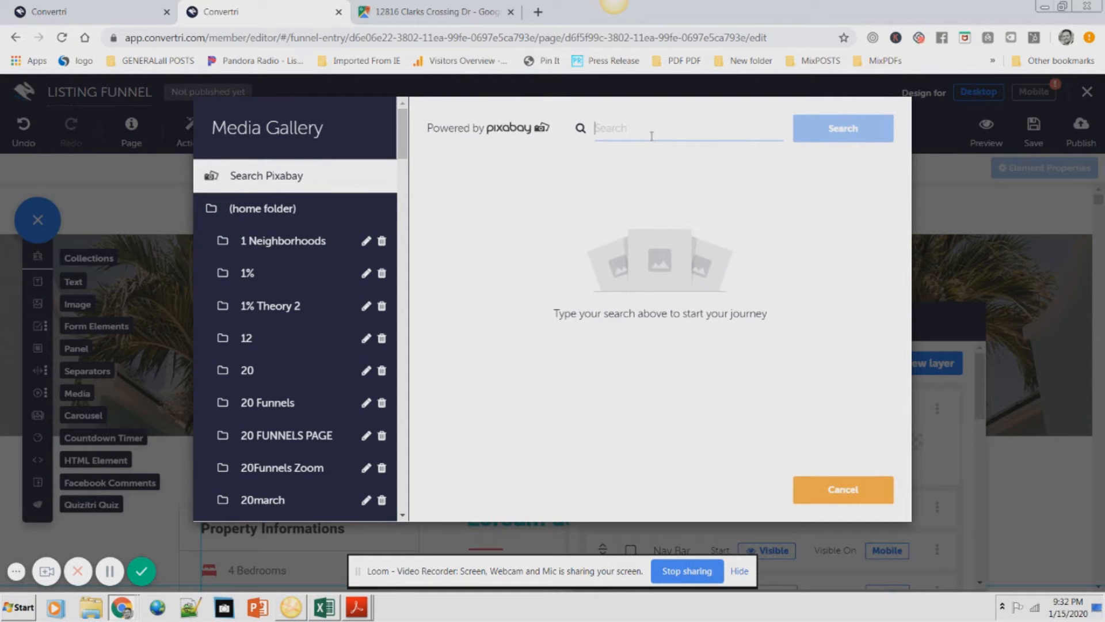
{"action": "type", "text": "logo"}
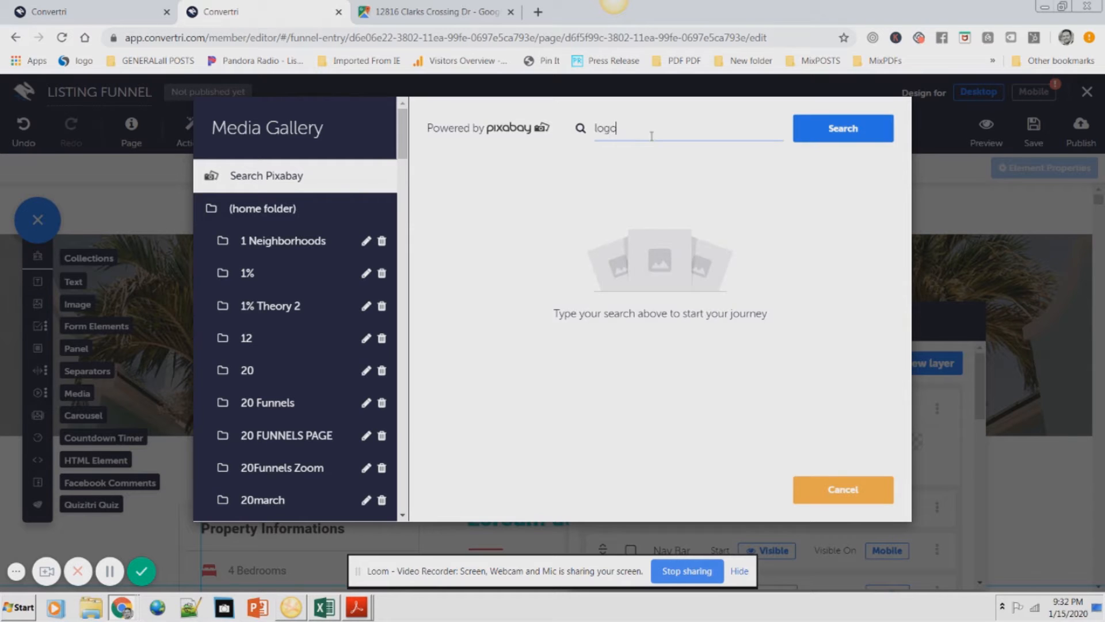
{"action": "key", "text": "Return"}
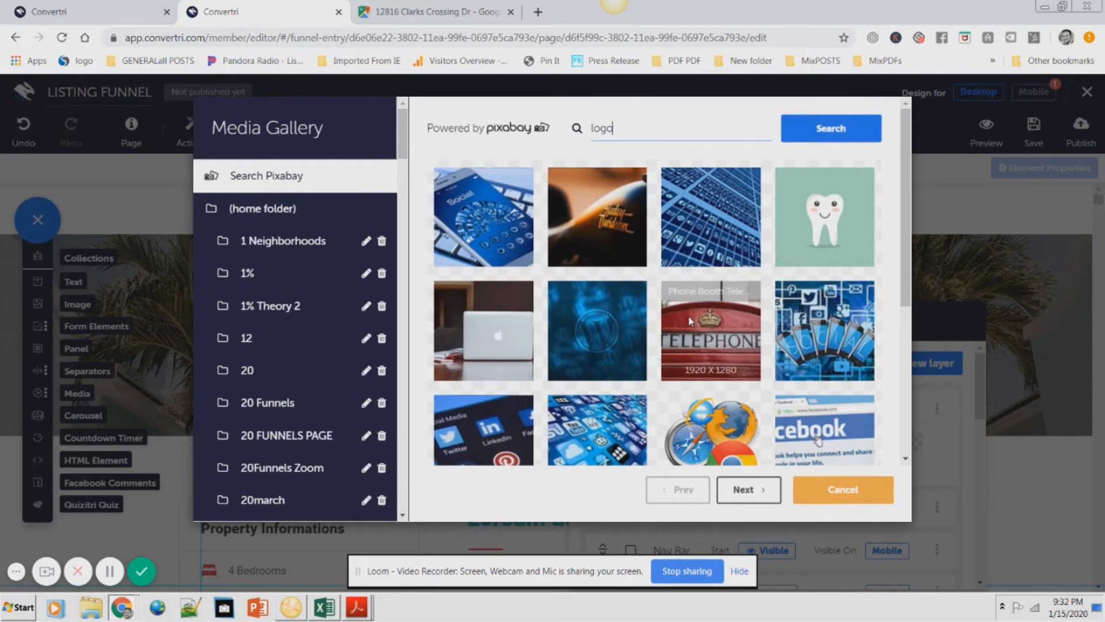
{"action": "scroll", "coordinate": [691, 320], "scroll_direction": "down", "scroll_amount": 3}
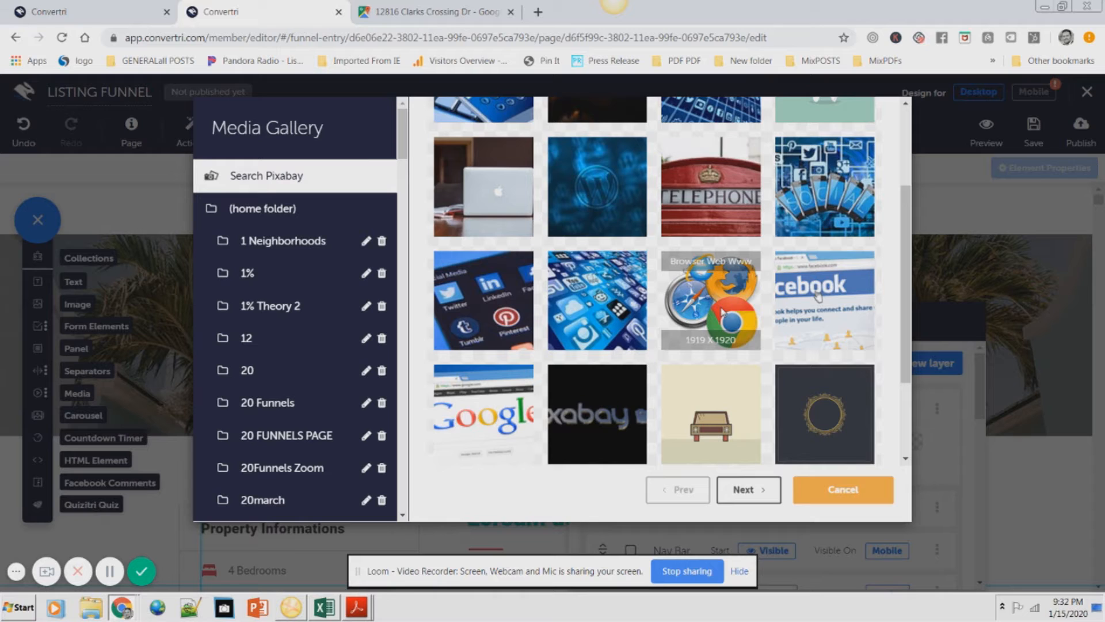
{"action": "left_click", "coordinate": [720, 306]}
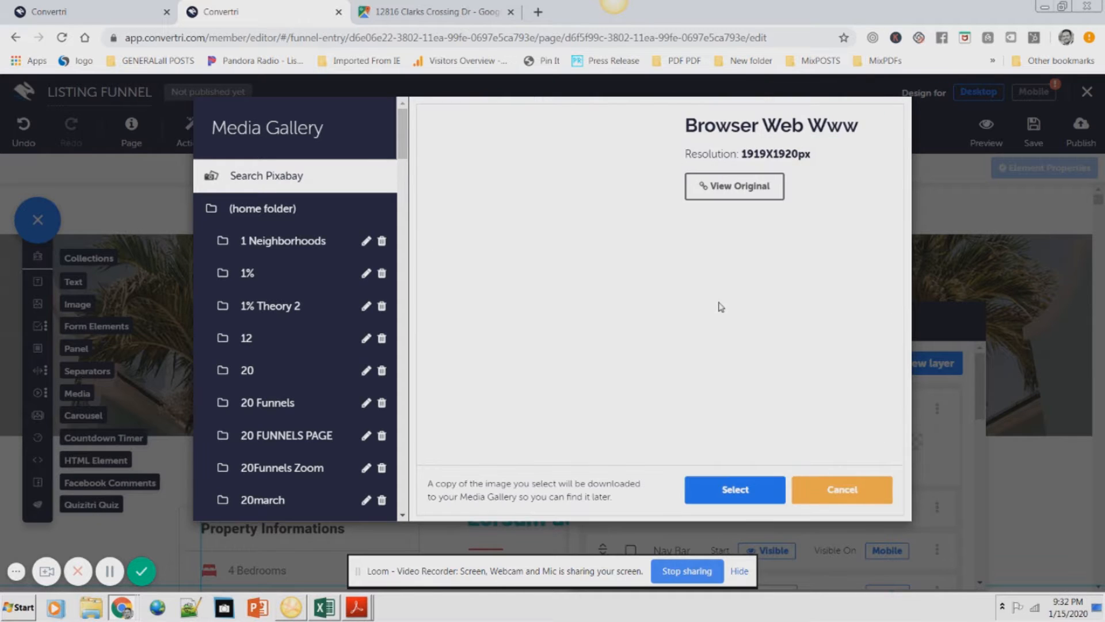
{"action": "left_click", "coordinate": [732, 490]}
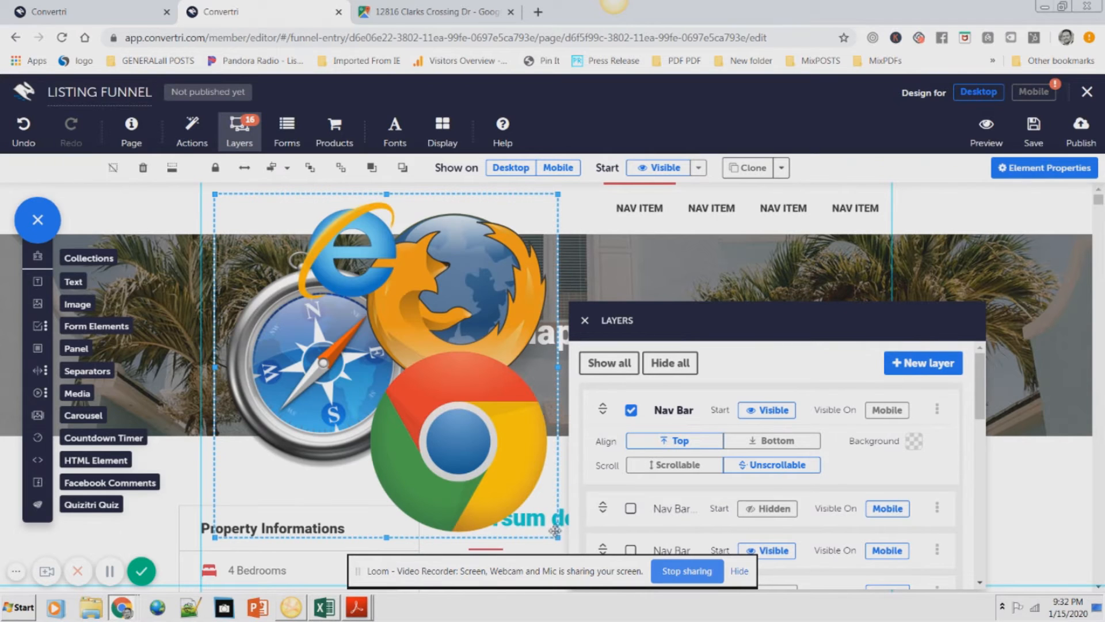
- Shrink the browser-icons image and position it as a logo within the height of the navigation bar
{"action": "left_click_drag", "start_coordinate": [558, 537], "coordinate": [355, 334]}
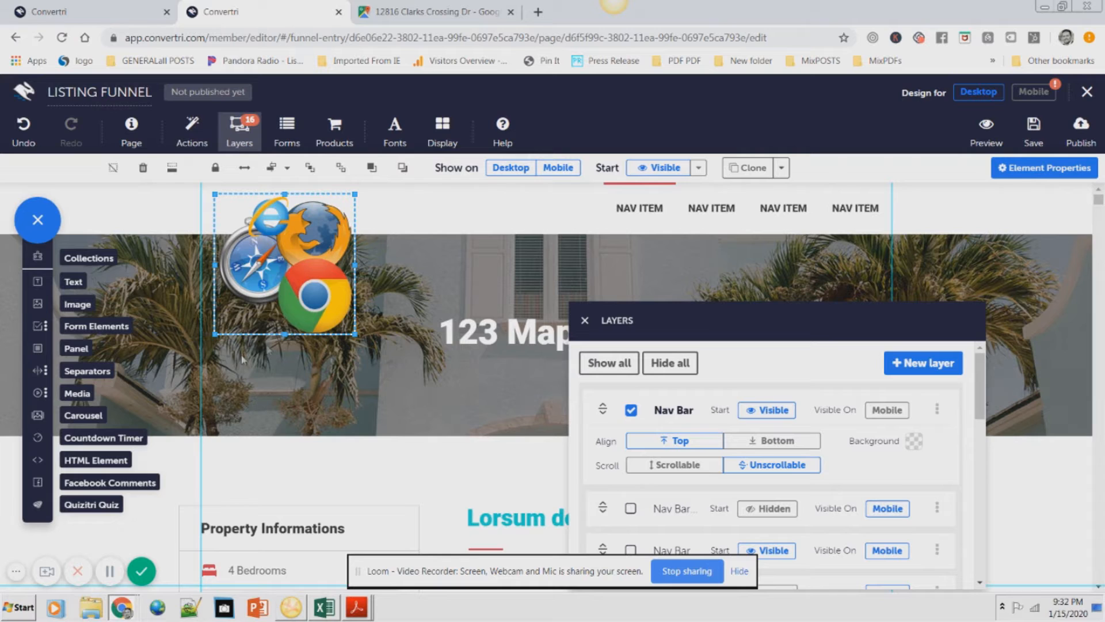
{"action": "left_click_drag", "start_coordinate": [214, 265], "coordinate": [234, 265]}
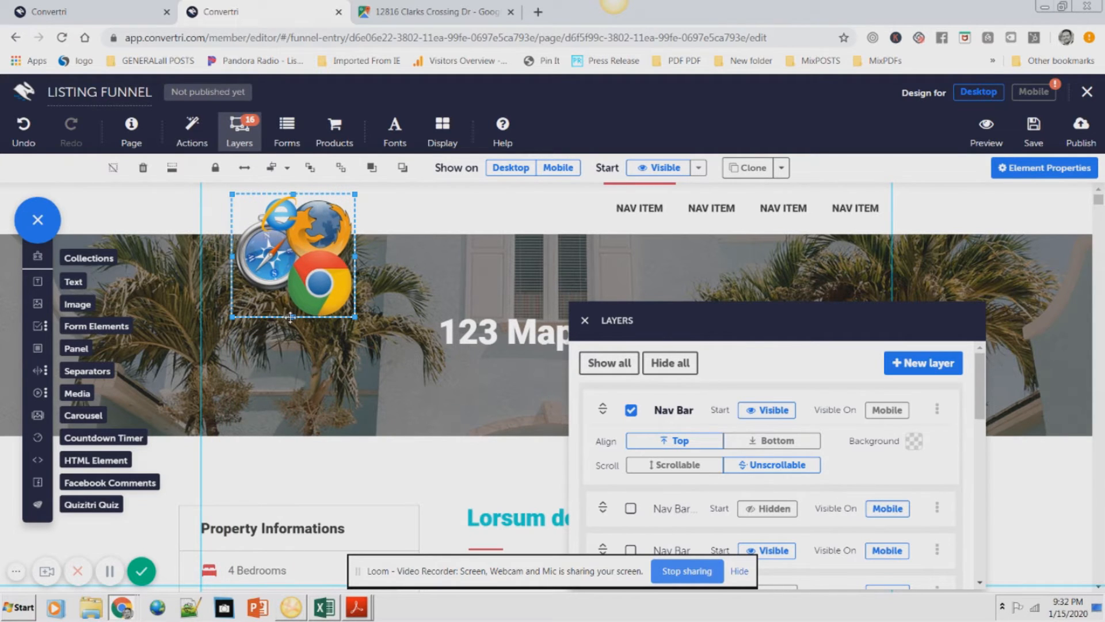
{"action": "left_click_drag", "start_coordinate": [355, 255], "coordinate": [277, 209]}
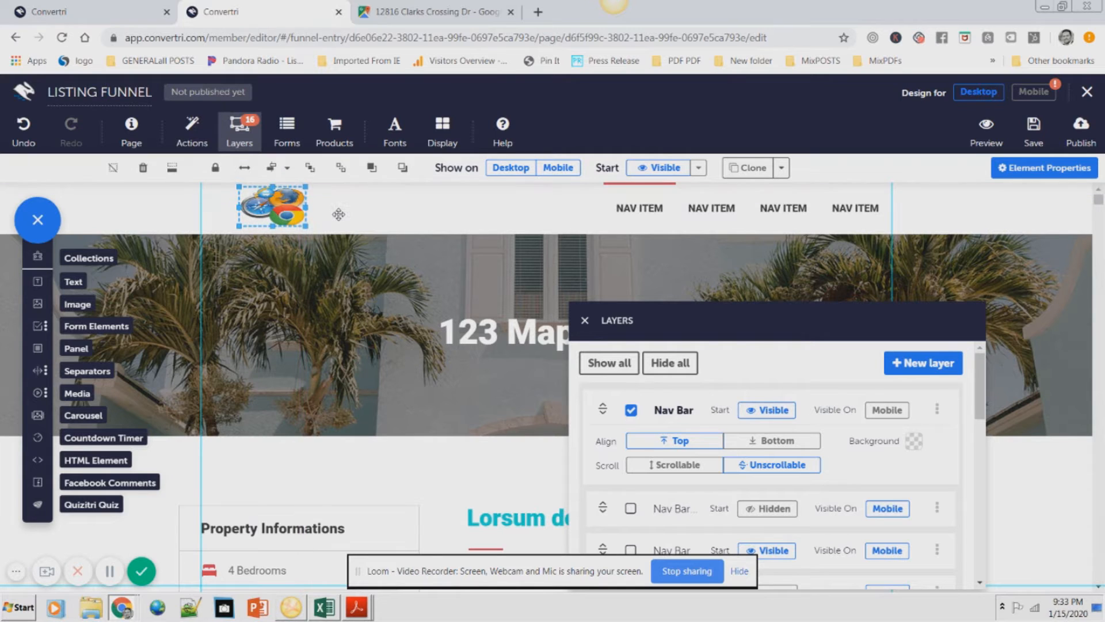
{"action": "left_click", "coordinate": [345, 216]}
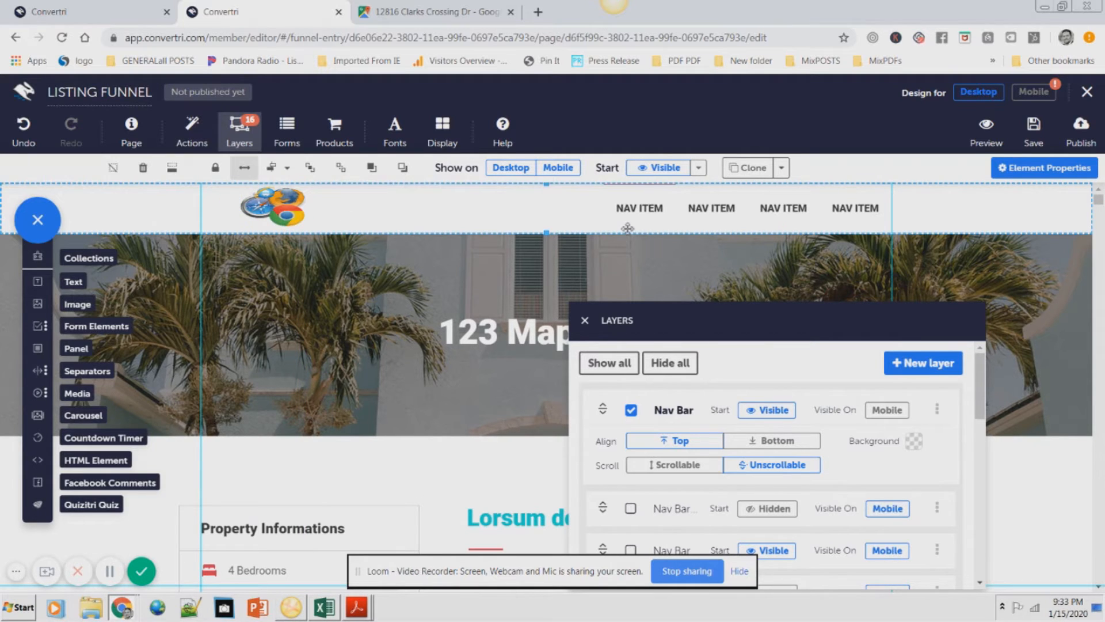
- Check the finished listing's navigation labels against the template's, and inspect the link options of the first navigation item
{"action": "left_click", "coordinate": [642, 216]}
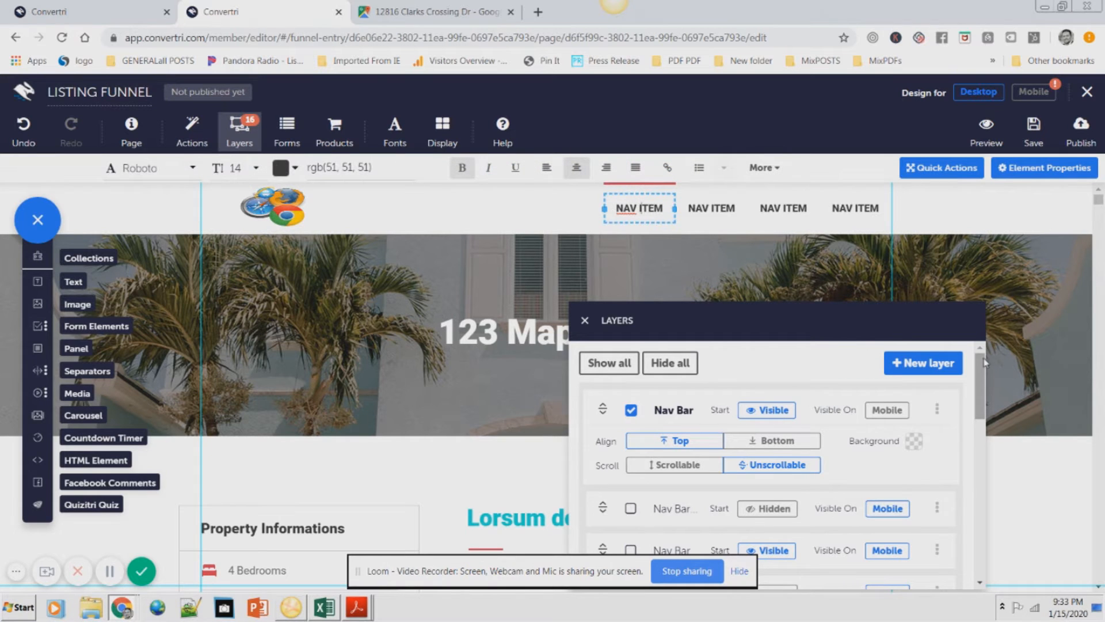
{"action": "left_click_drag", "start_coordinate": [809, 340], "coordinate": [427, 333]}
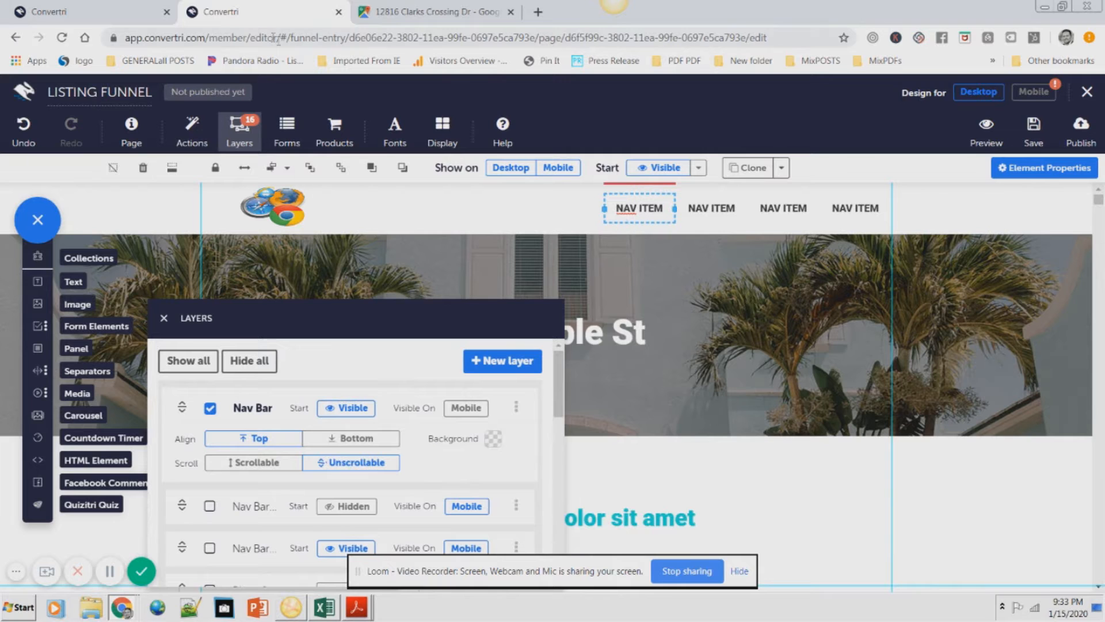
{"action": "left_click", "coordinate": [79, 14]}
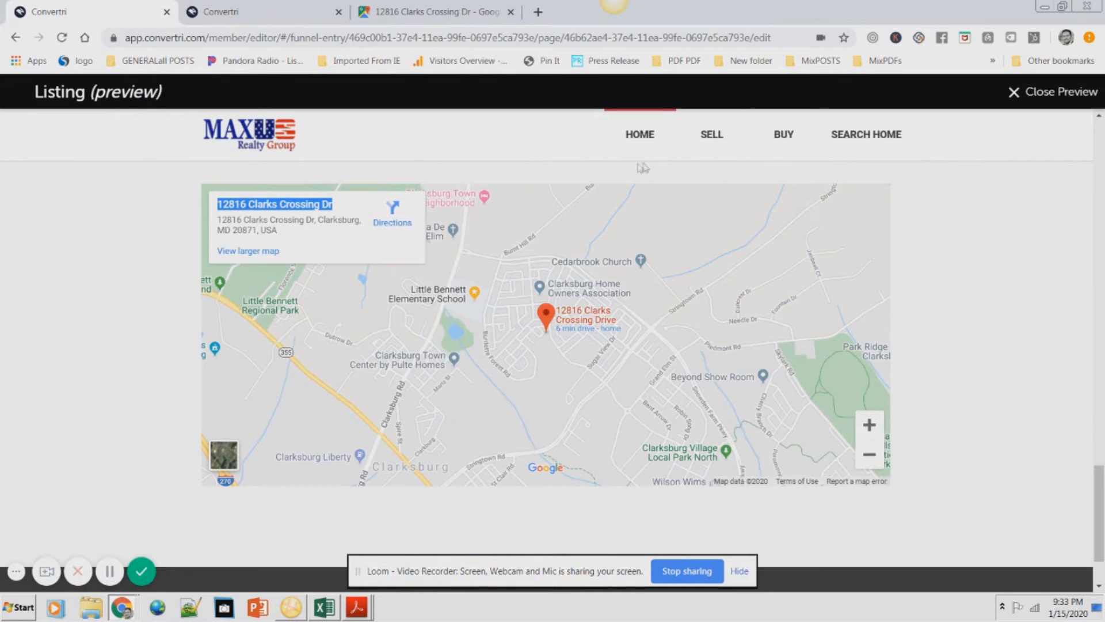
{"action": "left_click", "coordinate": [203, 19]}
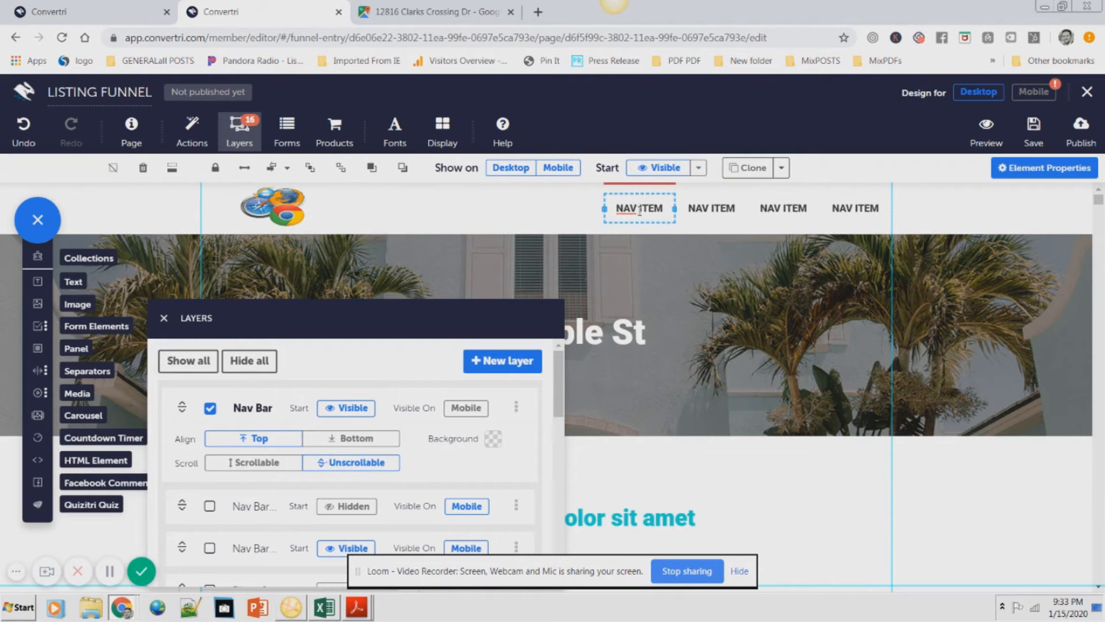
{"action": "left_click", "coordinate": [1039, 177]}
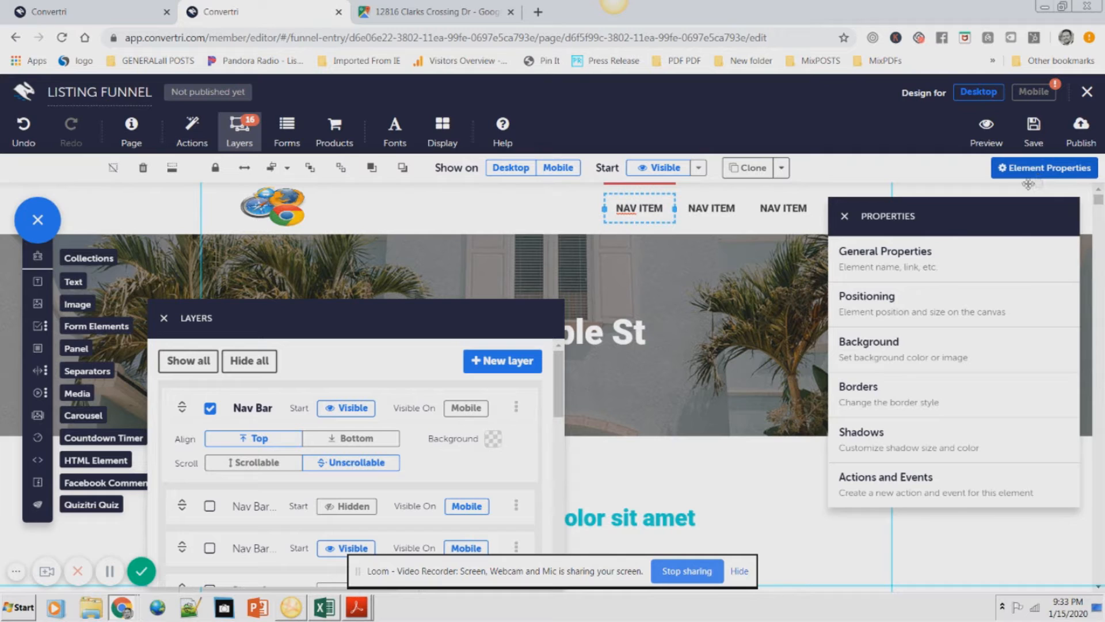
{"action": "left_click", "coordinate": [908, 264]}
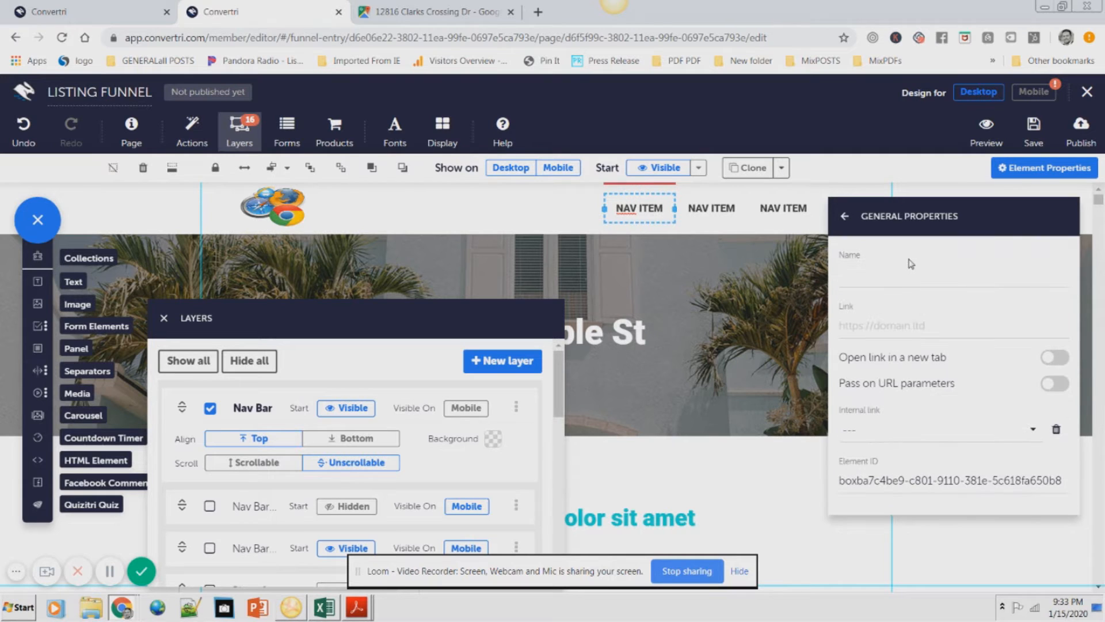
{"action": "left_click", "coordinate": [845, 218]}
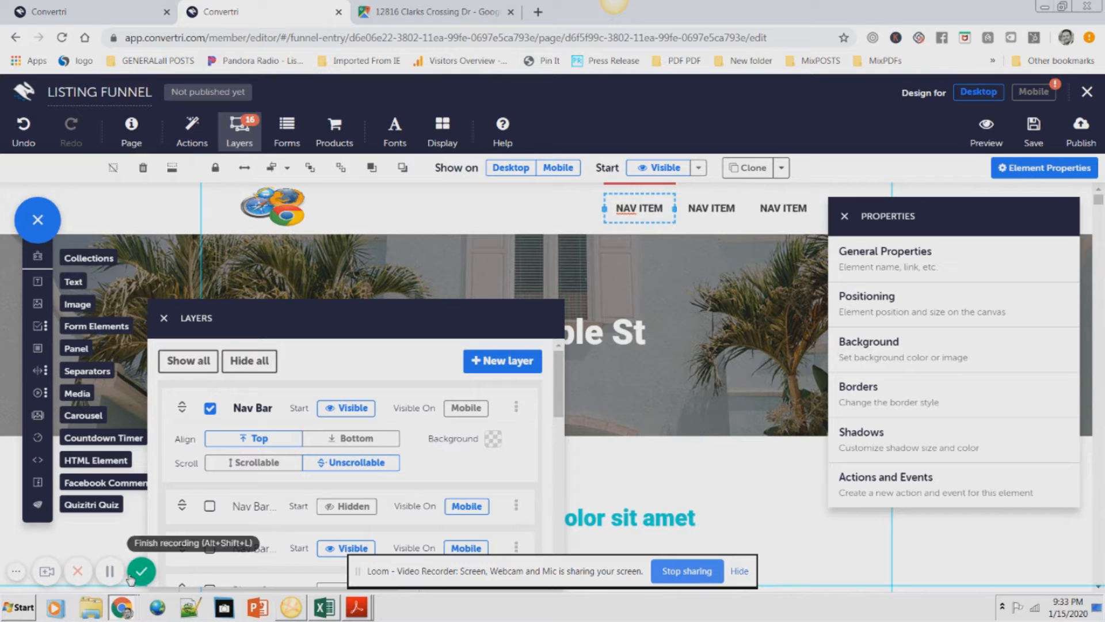
{"action": "left_click", "coordinate": [109, 575]}
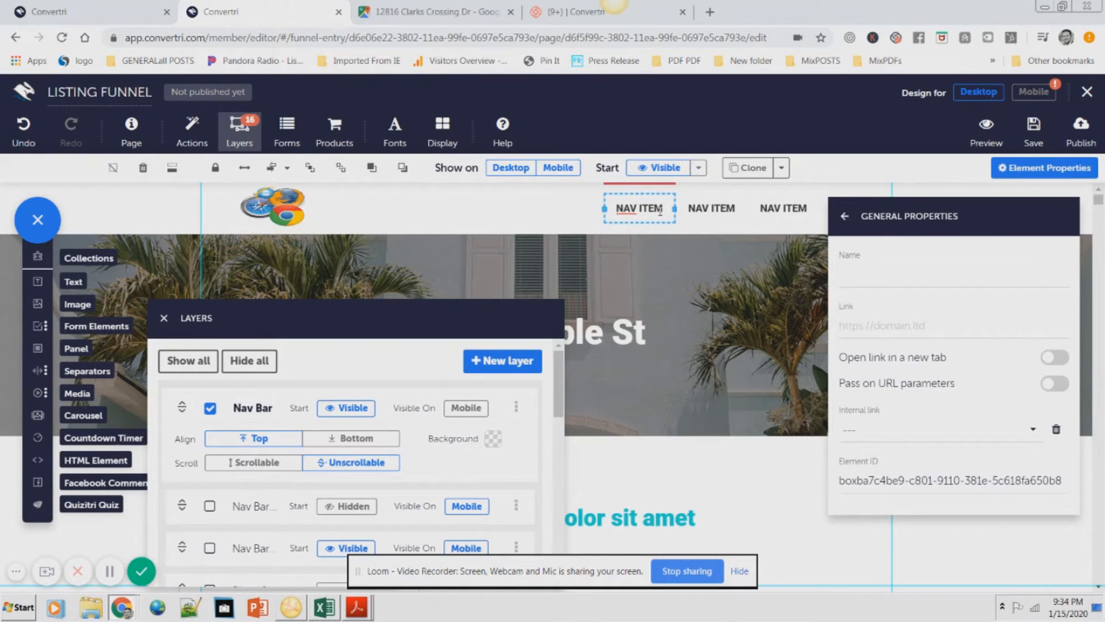
- Replace the first navigation item's text with HOME
{"action": "left_click", "coordinate": [661, 211]}
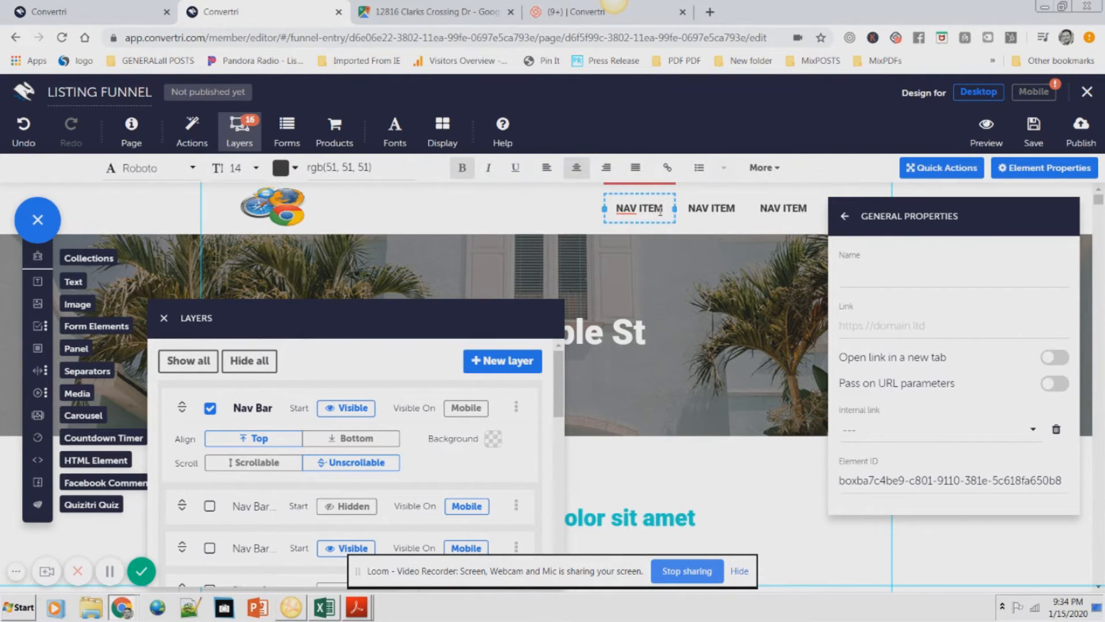
{"action": "key", "text": "BackSpace"}
{"action": "key", "text": "BackSpace"}
{"action": "key", "text": "BackSpace"}
{"action": "key", "text": "BackSpace"}
{"action": "key", "text": "BackSpace"}
{"action": "key", "text": "BackSpace"}
{"action": "key", "text": "BackSpace"}
{"action": "key", "text": "BackSpace"}
{"action": "type", "text": "HOME"}
- Enter "https" as the link in the HOME navigation item's general properties
{"action": "left_click", "coordinate": [841, 226]}
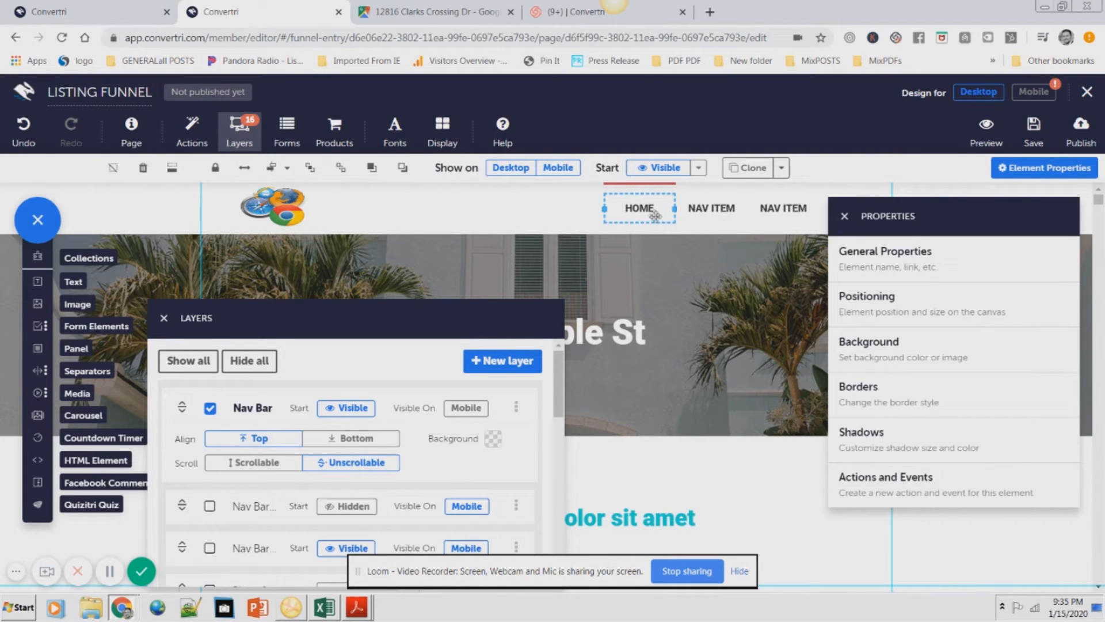
{"action": "left_click", "coordinate": [872, 253]}
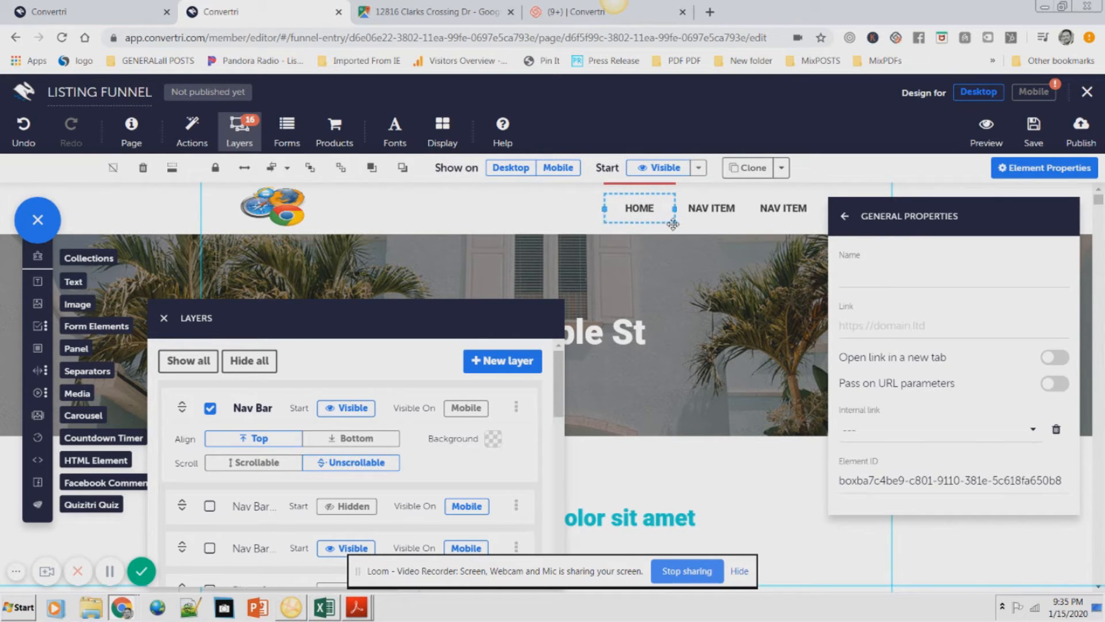
{"action": "left_click", "coordinate": [872, 327]}
{"action": "type", "text": "https"}
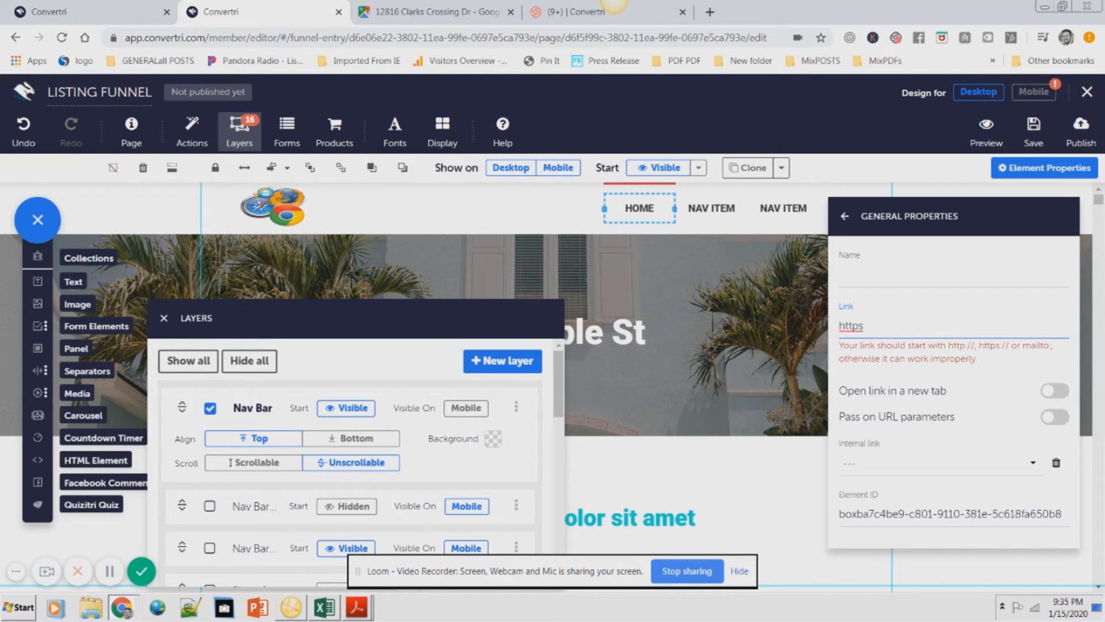
{"action": "left_click", "coordinate": [845, 217]}
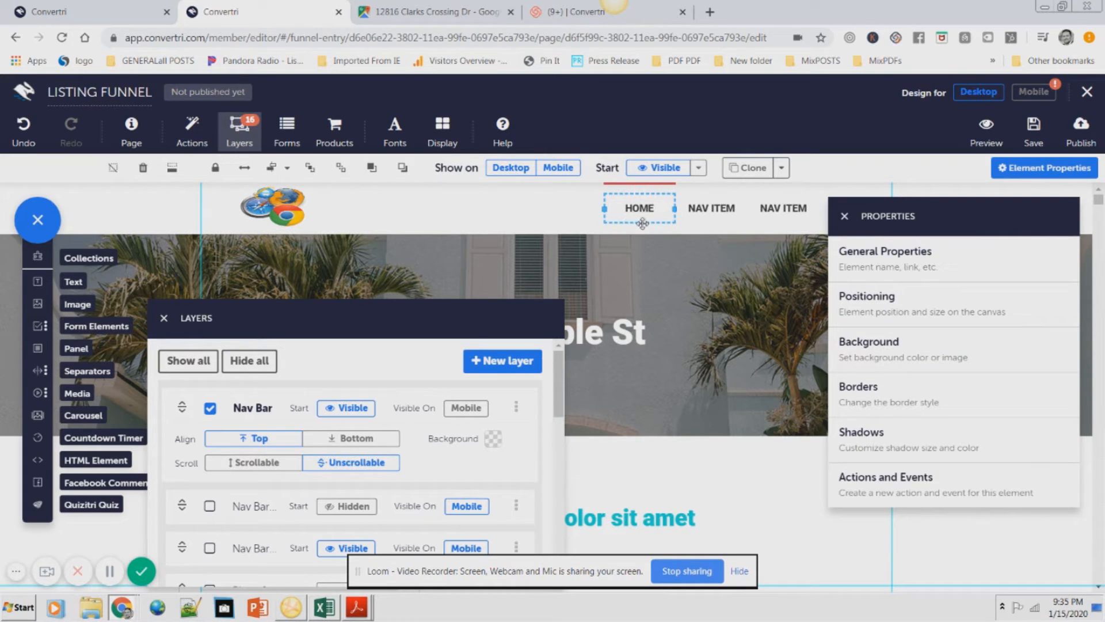
- Replace the second navigation item's text with SELL and open its link setting
{"action": "left_click", "coordinate": [715, 210]}
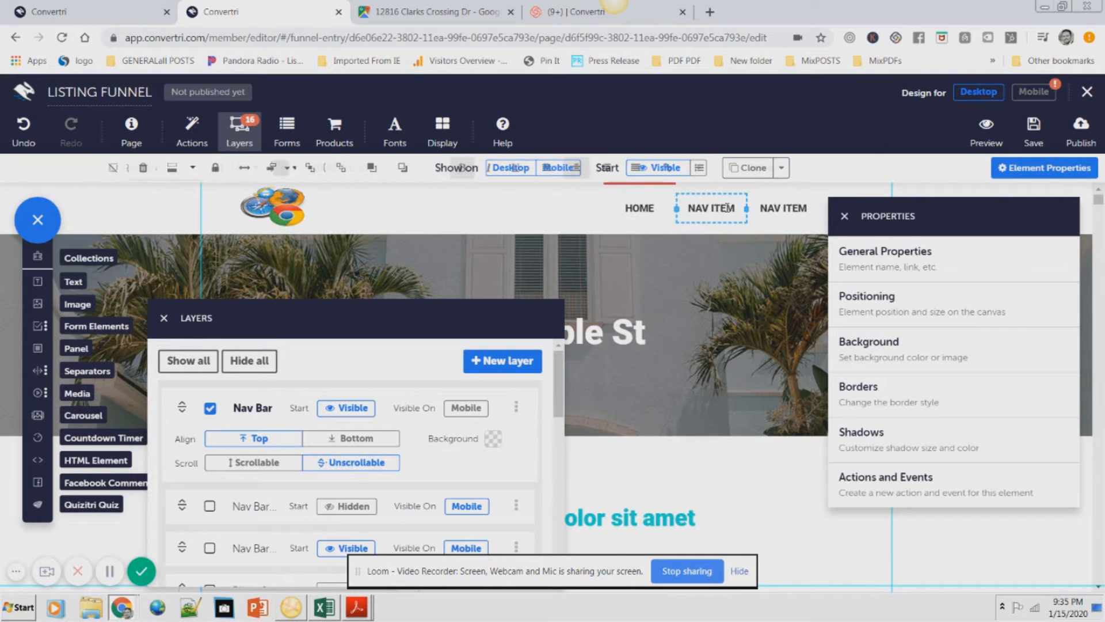
{"action": "key", "text": "BackSpace"}
{"action": "key", "text": "BackSpace"}
{"action": "key", "text": "BackSpace"}
{"action": "key", "text": "BackSpace"}
{"action": "key", "text": "BackSpace"}
{"action": "key", "text": "BackSpace"}
{"action": "key", "text": "BackSpace"}
{"action": "key", "text": "BackSpace"}
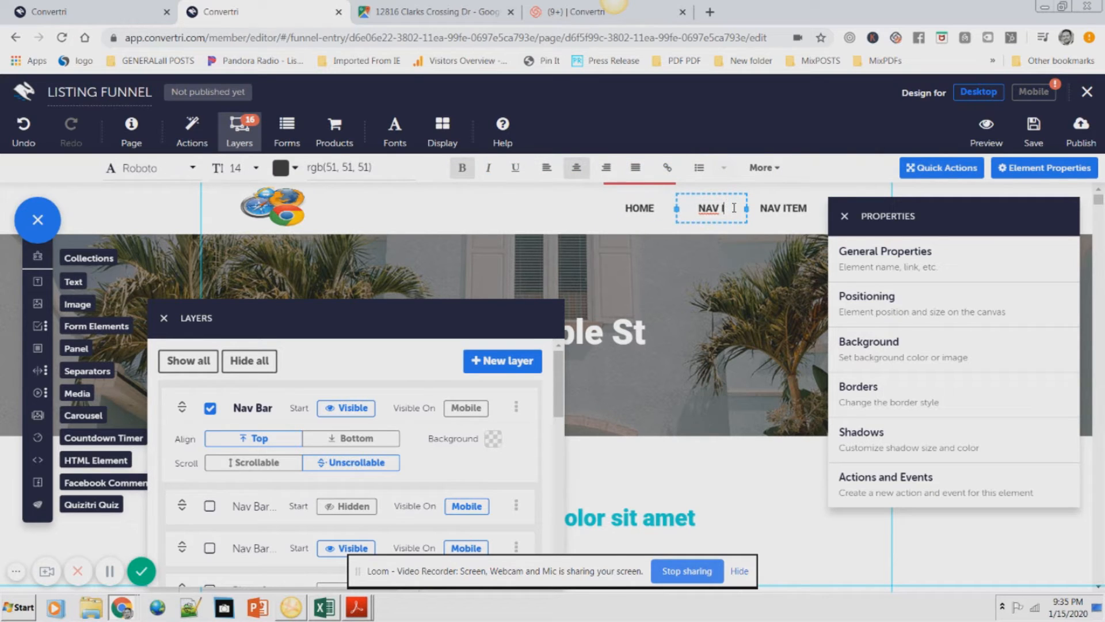
{"action": "type", "text": "SELL"}
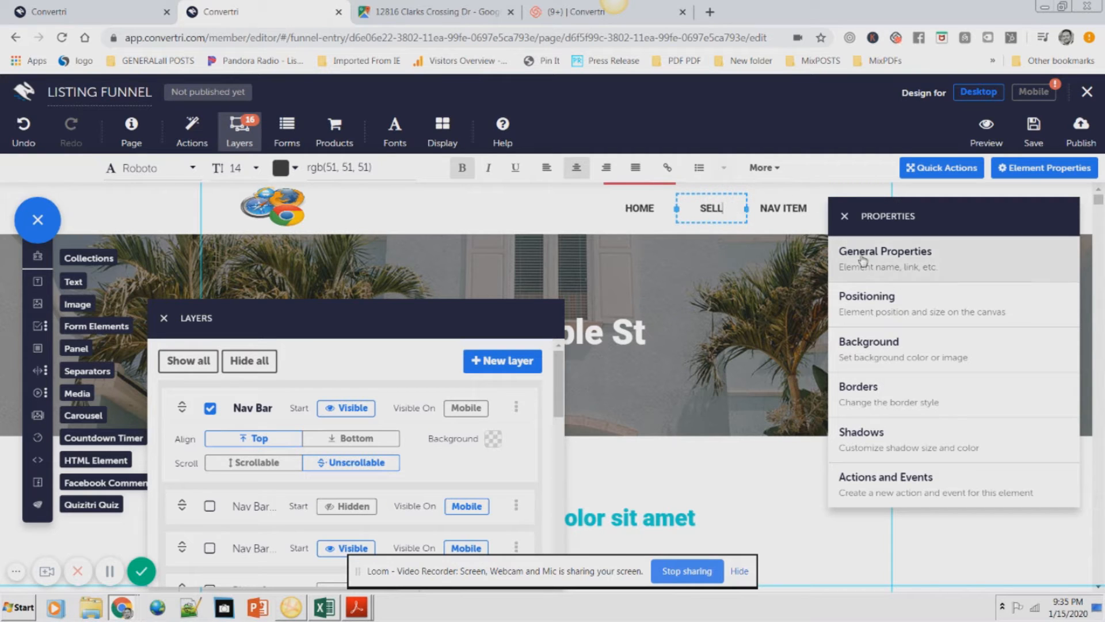
{"action": "left_click", "coordinate": [850, 255]}
{"action": "left_click", "coordinate": [860, 327]}
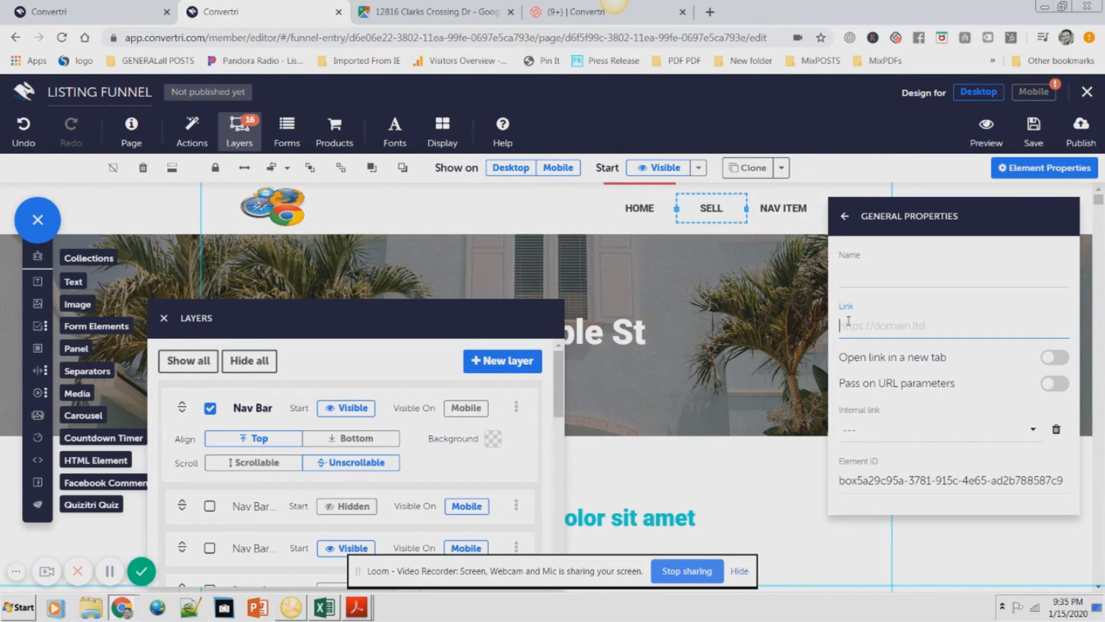
- Replace the third navigation item's text with BUY and open its link setting
{"action": "left_click", "coordinate": [779, 208]}
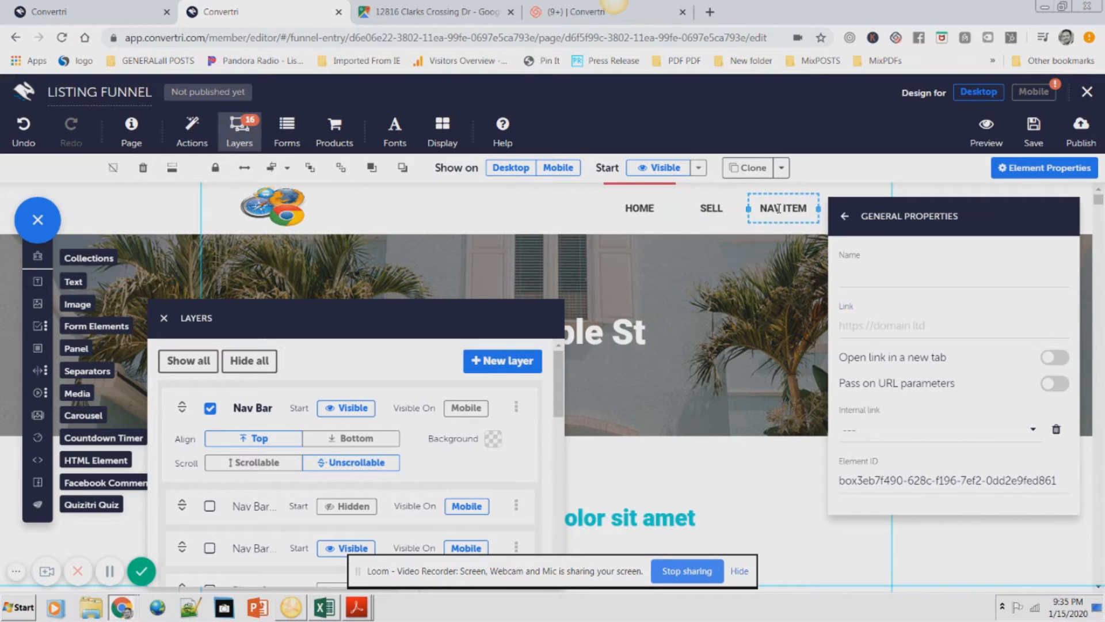
{"action": "left_click_drag", "start_coordinate": [809, 206], "coordinate": [759, 206]}
{"action": "type", "text": "Buy"}
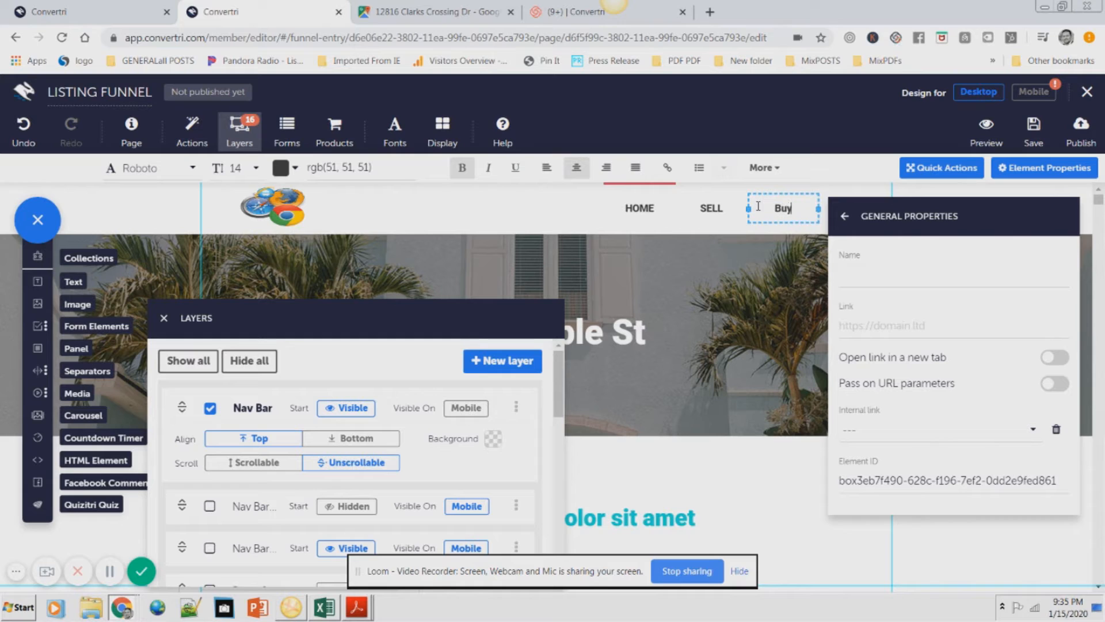
{"action": "key", "text": "BackSpace"}
{"action": "key", "text": "BackSpace"}
{"action": "type", "text": "uy"}
{"action": "left_click", "coordinate": [891, 333]}
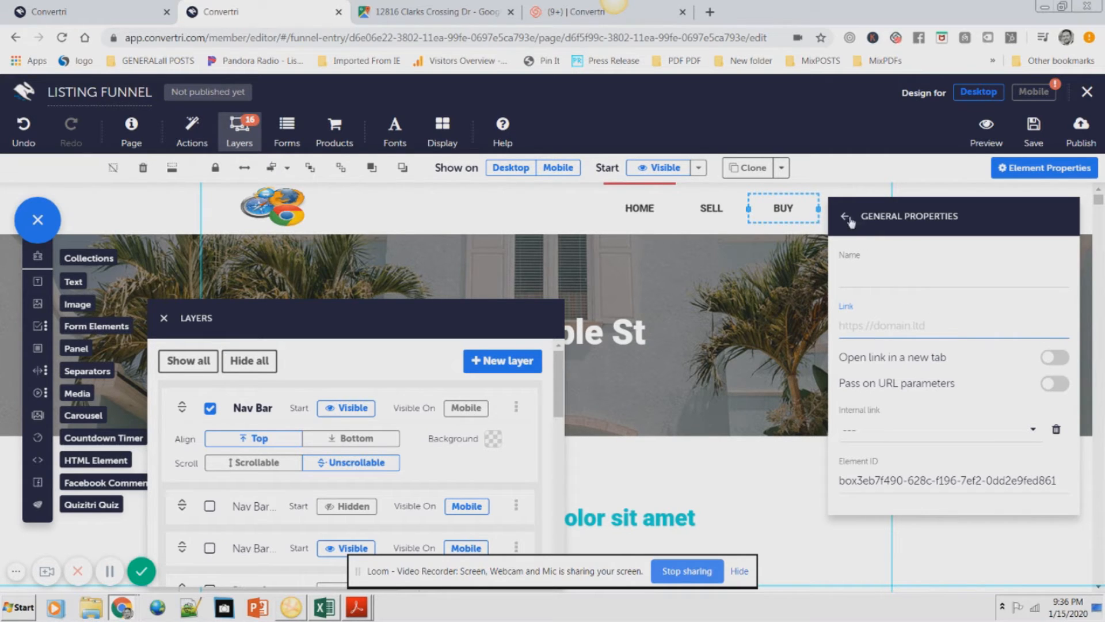
- Move the general properties clear of the navigation bar and replace the fourth navigation item's text with SEARCH HOMES
{"action": "left_click_drag", "start_coordinate": [903, 213], "coordinate": [894, 263]}
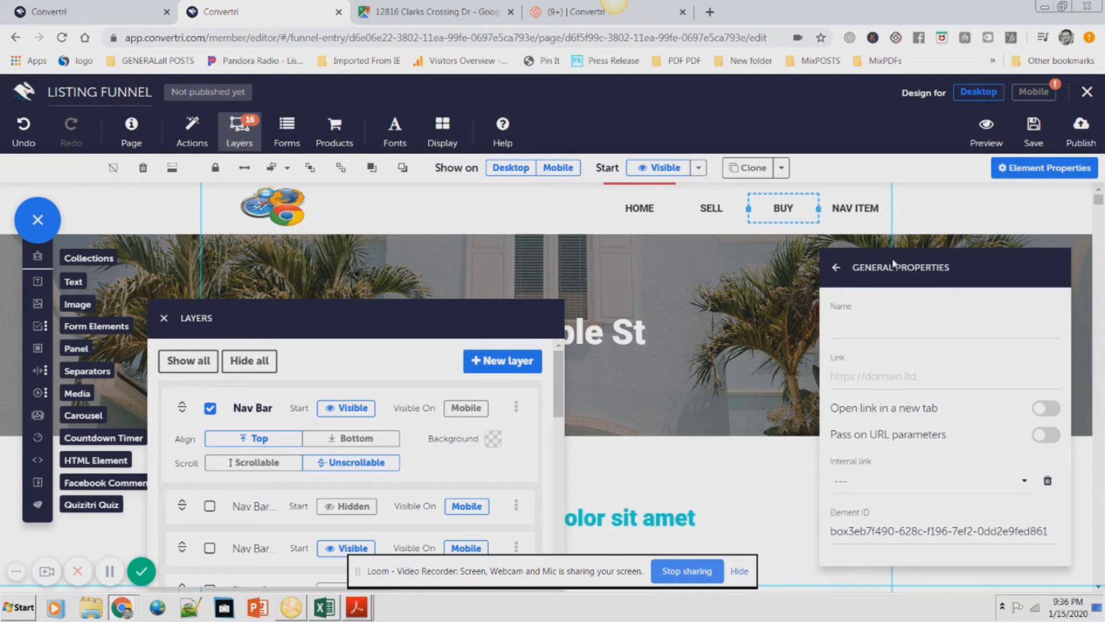
{"action": "left_click", "coordinate": [867, 211]}
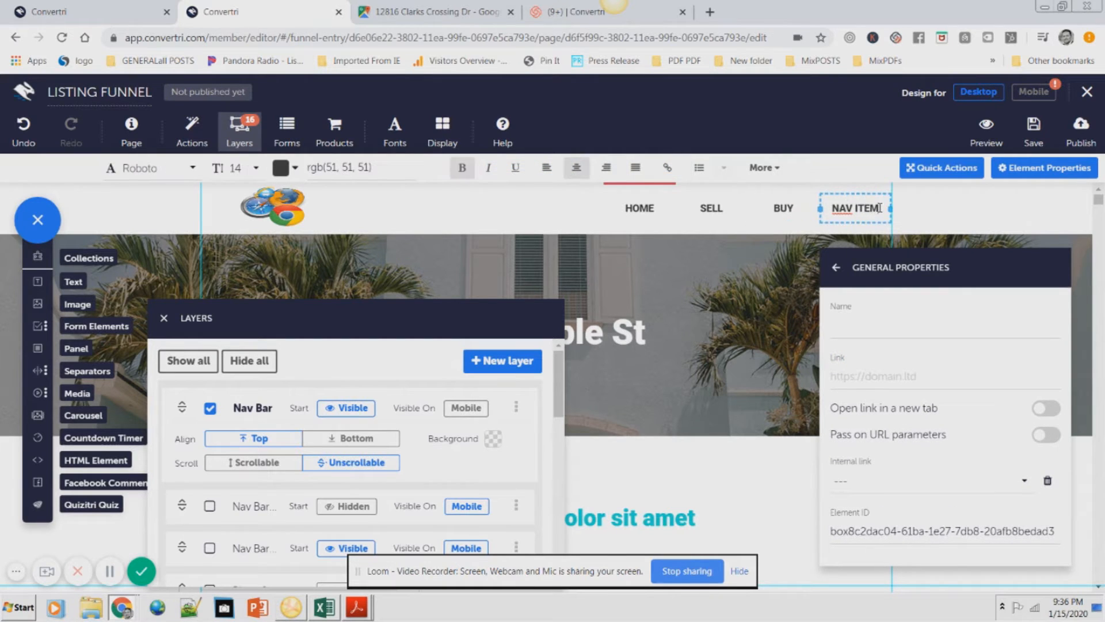
{"action": "key", "text": "BackSpace"}
{"action": "key", "text": "BackSpace"}
{"action": "key", "text": "BackSpace"}
{"action": "key", "text": "BackSpace"}
{"action": "key", "text": "BackSpace"}
{"action": "key", "text": "BackSpace"}
{"action": "key", "text": "BackSpace"}
{"action": "key", "text": "BackSpace"}
{"action": "type", "text": "SEARHC"}
{"action": "key", "text": "BackSpace"}
{"action": "key", "text": "BackSpace"}
{"action": "type", "text": "CH HOMES"}
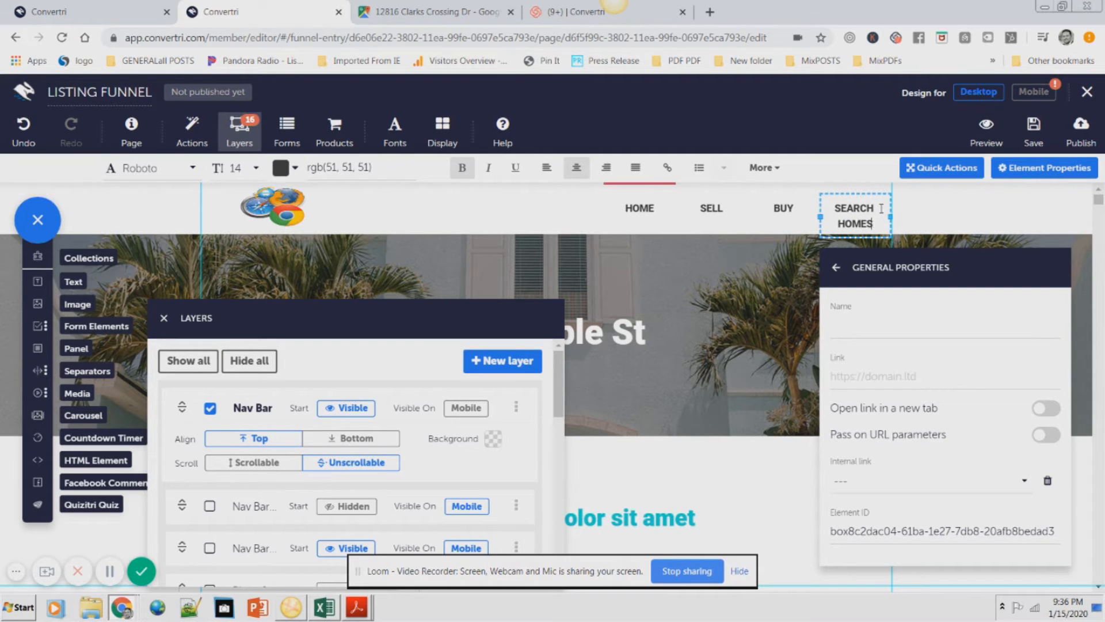
- Widen the SEARCH HOMES item so its text fits on one line, and close the element properties
{"action": "left_click_drag", "start_coordinate": [893, 218], "coordinate": [923, 218]}
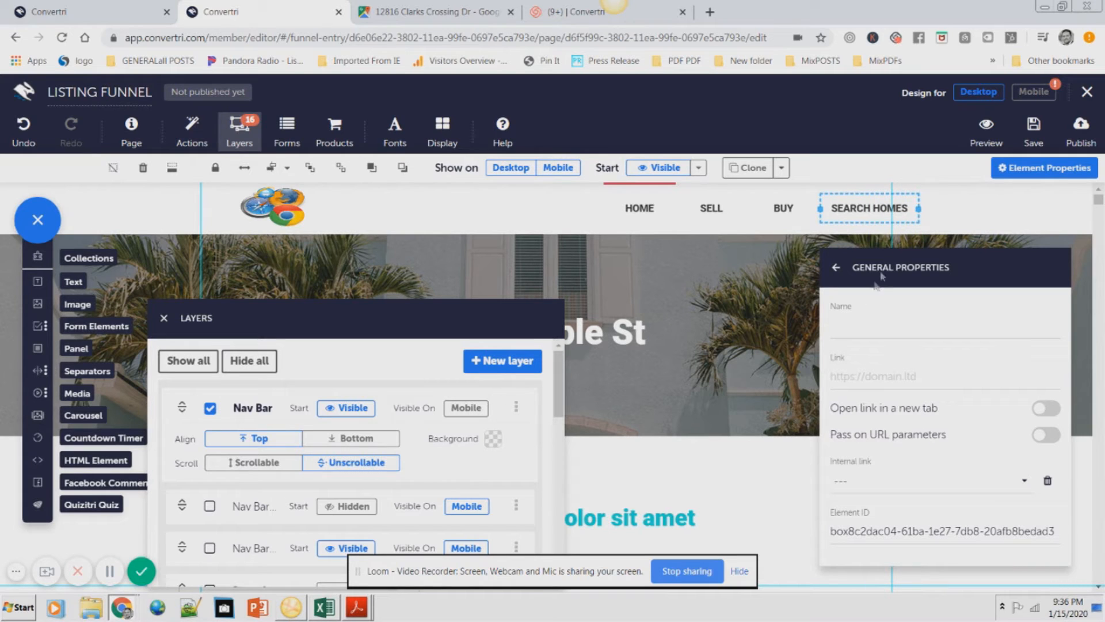
{"action": "left_click", "coordinate": [878, 374]}
{"action": "left_click", "coordinate": [1025, 223]}
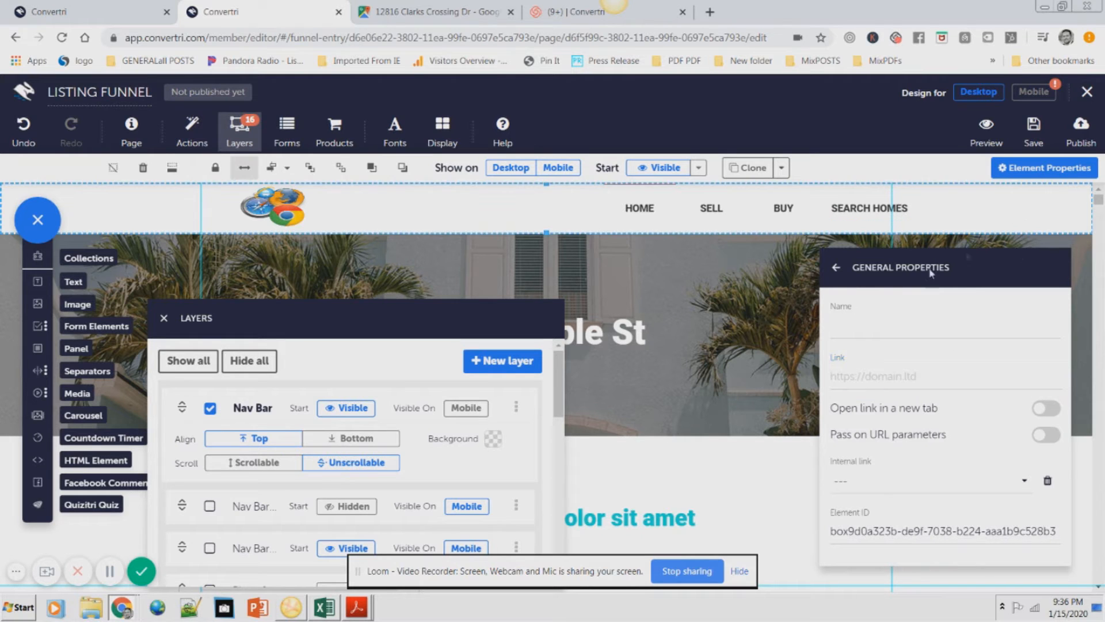
{"action": "left_click", "coordinate": [836, 269]}
{"action": "left_click", "coordinate": [836, 268]}
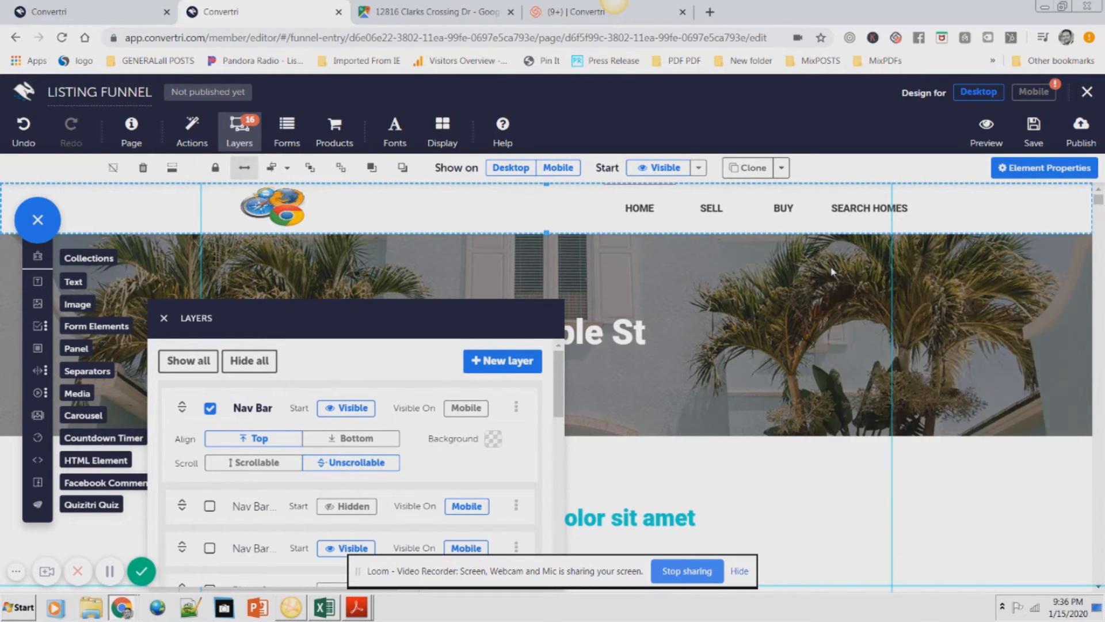
- Move the layers list away from the page heading and go to the template's main photo
{"action": "left_click_drag", "start_coordinate": [497, 323], "coordinate": [1013, 261]}
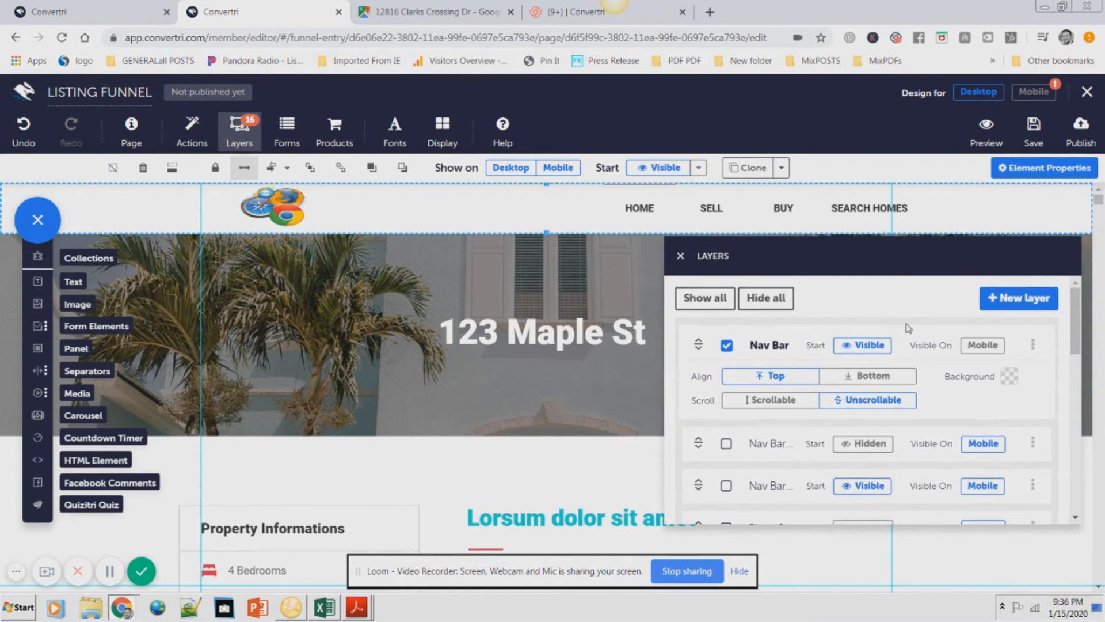
{"action": "scroll", "coordinate": [623, 344], "scroll_direction": "down", "scroll_amount": 3}
{"action": "scroll", "coordinate": [633, 369], "scroll_direction": "up", "scroll_amount": 2}
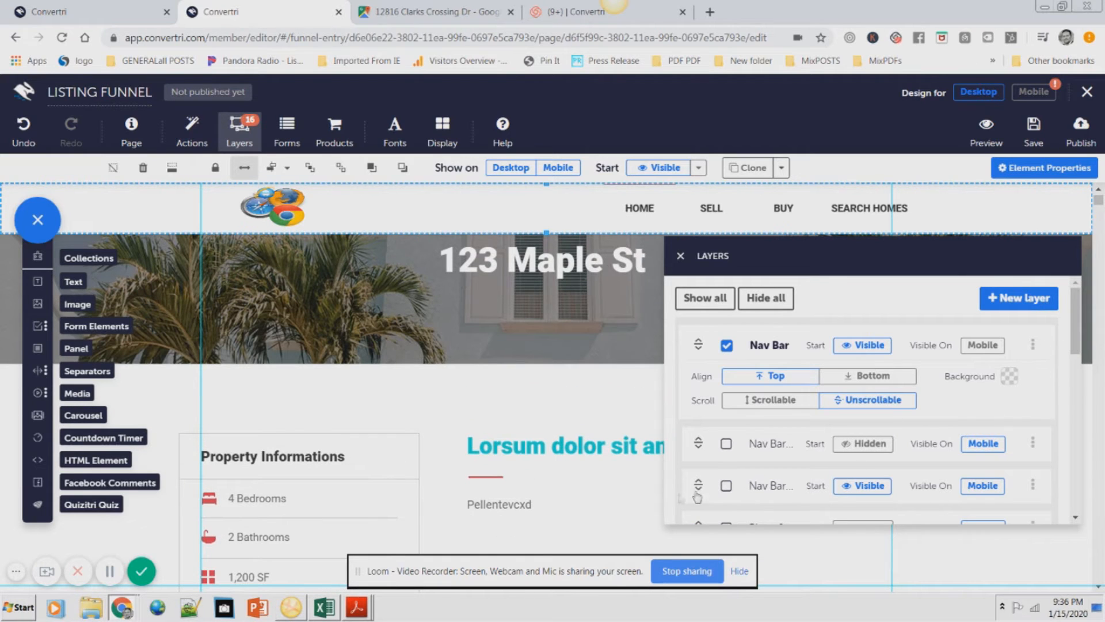
{"action": "scroll", "coordinate": [1036, 403], "scroll_direction": "down", "scroll_amount": 1}
{"action": "scroll", "coordinate": [622, 415], "scroll_direction": "down", "scroll_amount": 3}
{"action": "scroll", "coordinate": [612, 424], "scroll_direction": "down", "scroll_amount": 1}
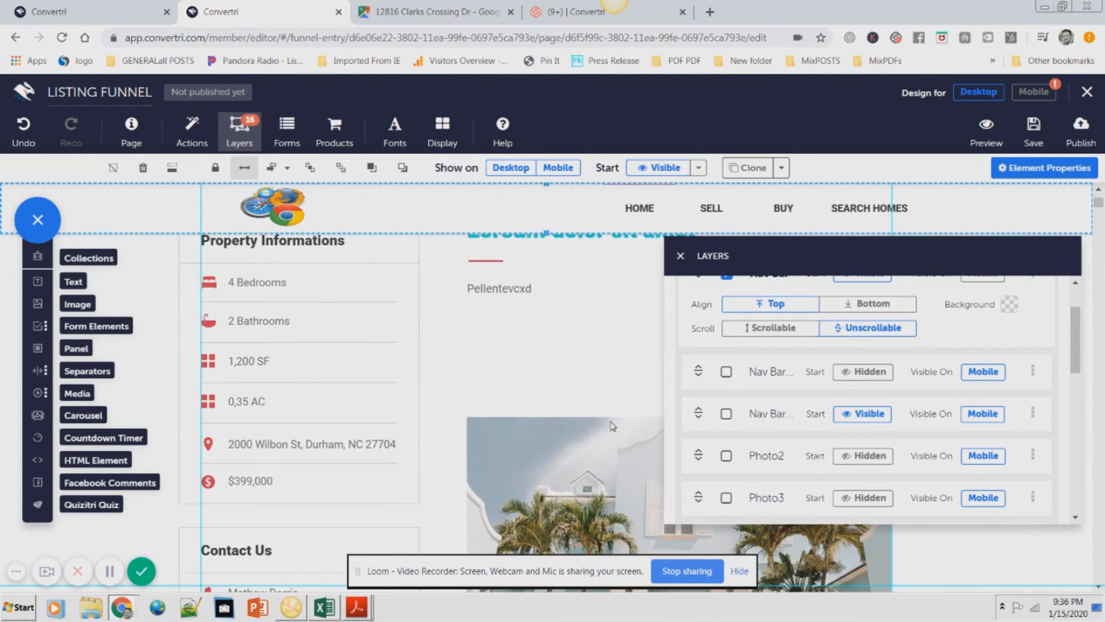
- In the finished listing's preview, open the main photo enlarged and browse through the following photos
{"action": "left_click", "coordinate": [106, 12]}
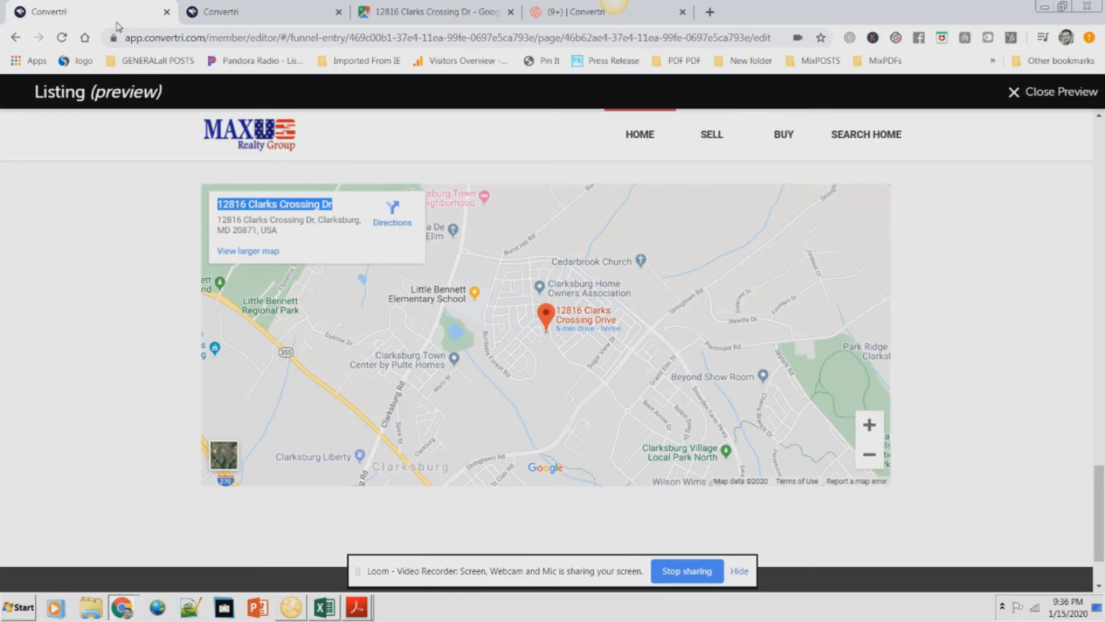
{"action": "scroll", "coordinate": [688, 304], "scroll_direction": "down", "scroll_amount": 2}
{"action": "scroll", "coordinate": [688, 304], "scroll_direction": "up", "scroll_amount": 10}
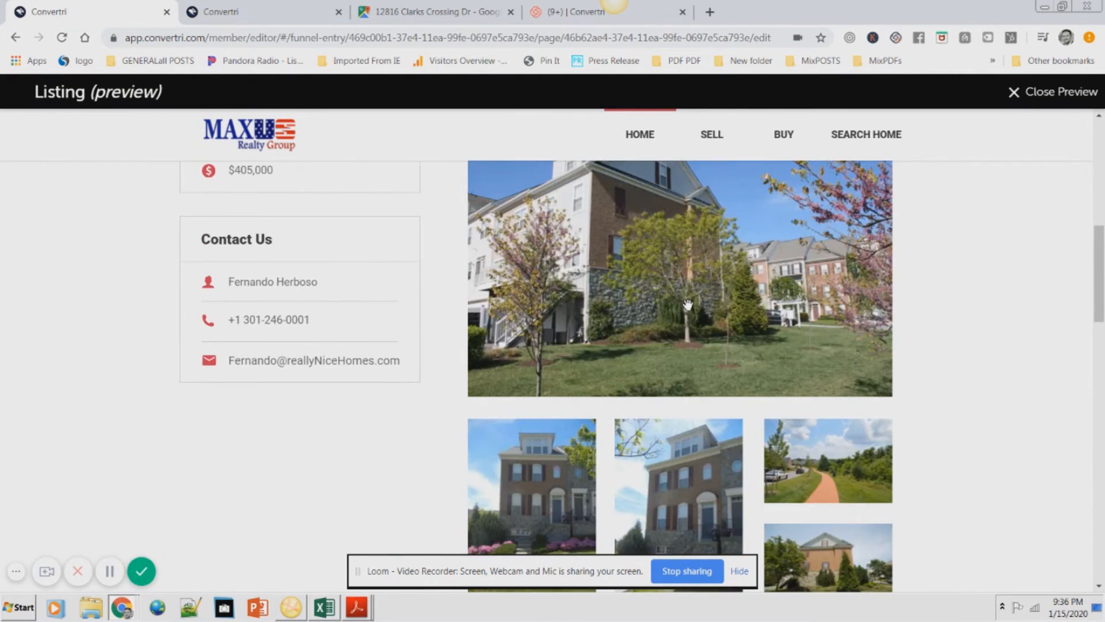
{"action": "left_click", "coordinate": [690, 305]}
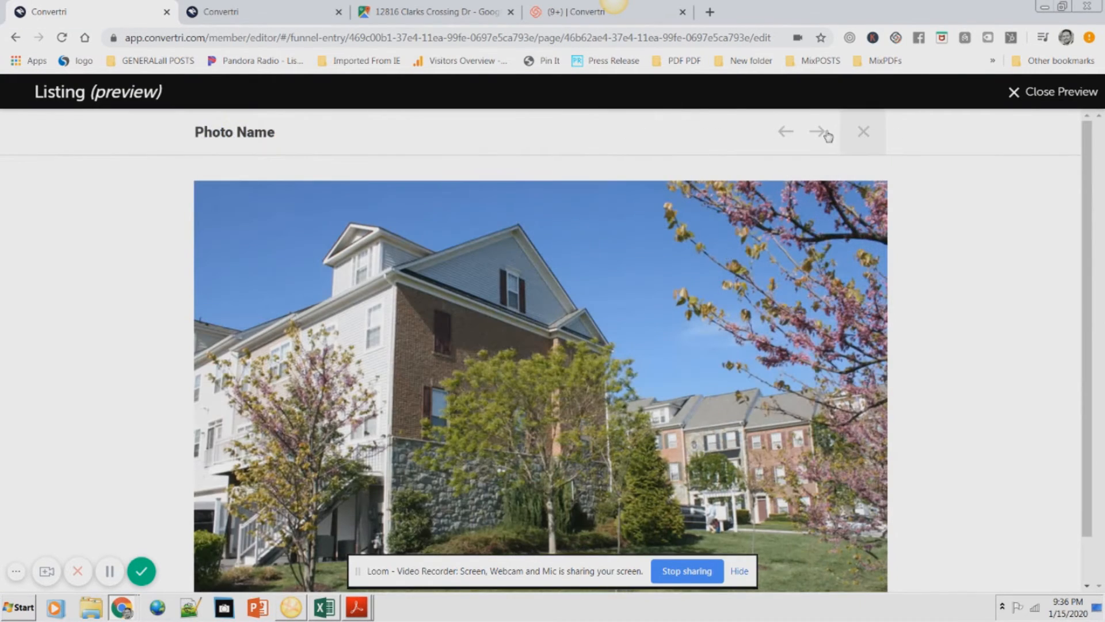
{"action": "left_click", "coordinate": [828, 136]}
{"action": "left_click", "coordinate": [821, 132]}
{"action": "left_click", "coordinate": [822, 132]}
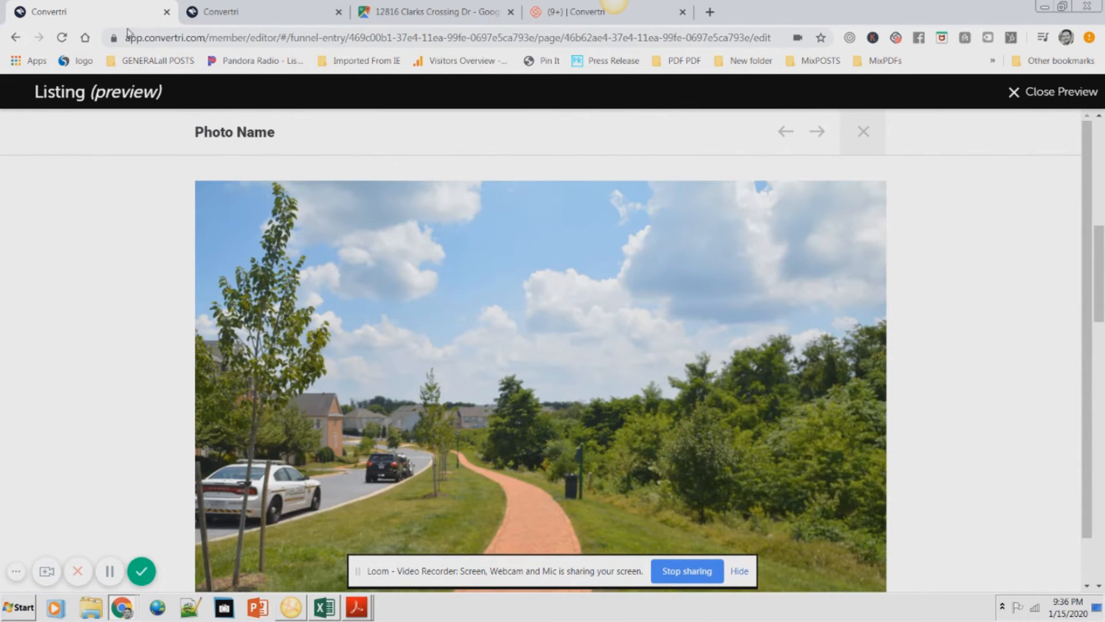
- Return to the LISTING FUNNEL template, close the layers list and examine the main photo and the photo gallery
{"action": "left_click", "coordinate": [237, 16]}
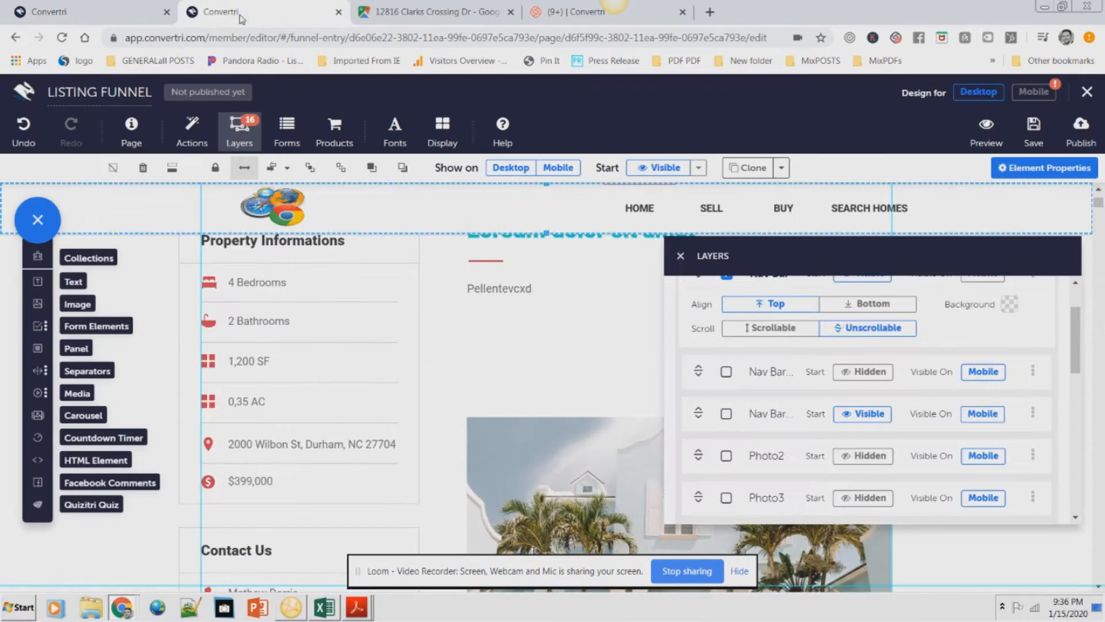
{"action": "left_click", "coordinate": [682, 258]}
{"action": "scroll", "coordinate": [971, 395], "scroll_direction": "down", "scroll_amount": 4}
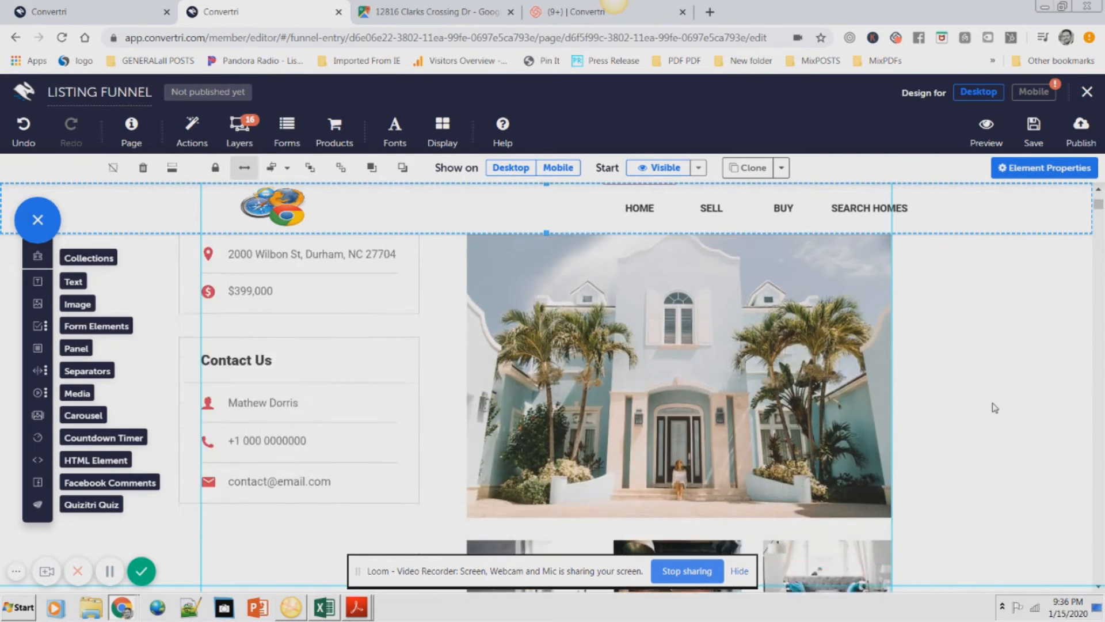
{"action": "scroll", "coordinate": [1000, 410], "scroll_direction": "up", "scroll_amount": 1}
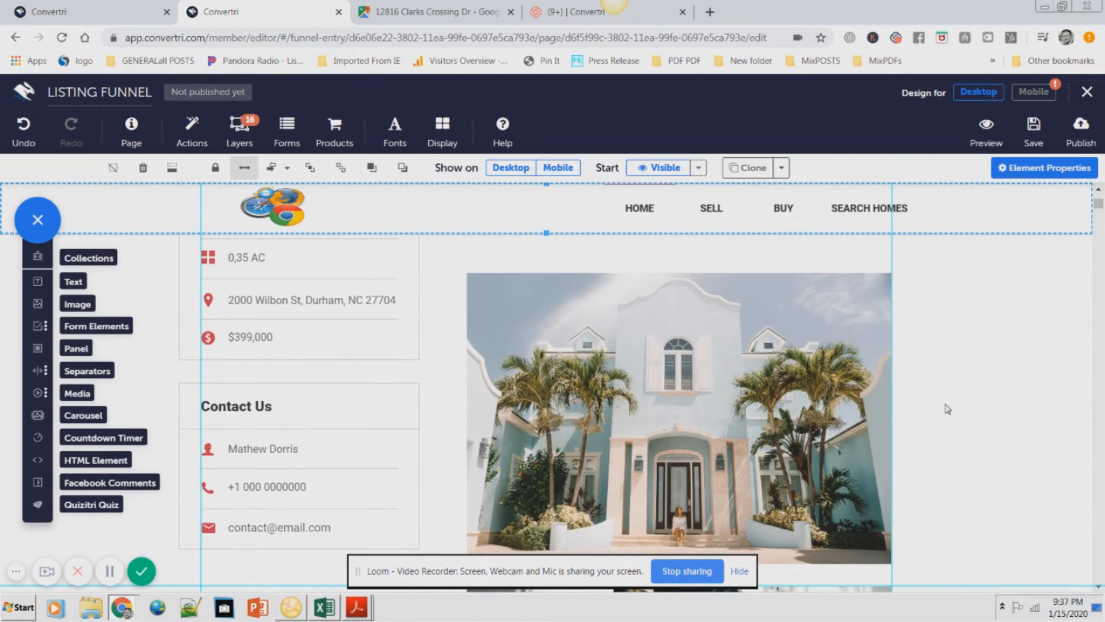
{"action": "scroll", "coordinate": [947, 409], "scroll_direction": "down", "scroll_amount": 3}
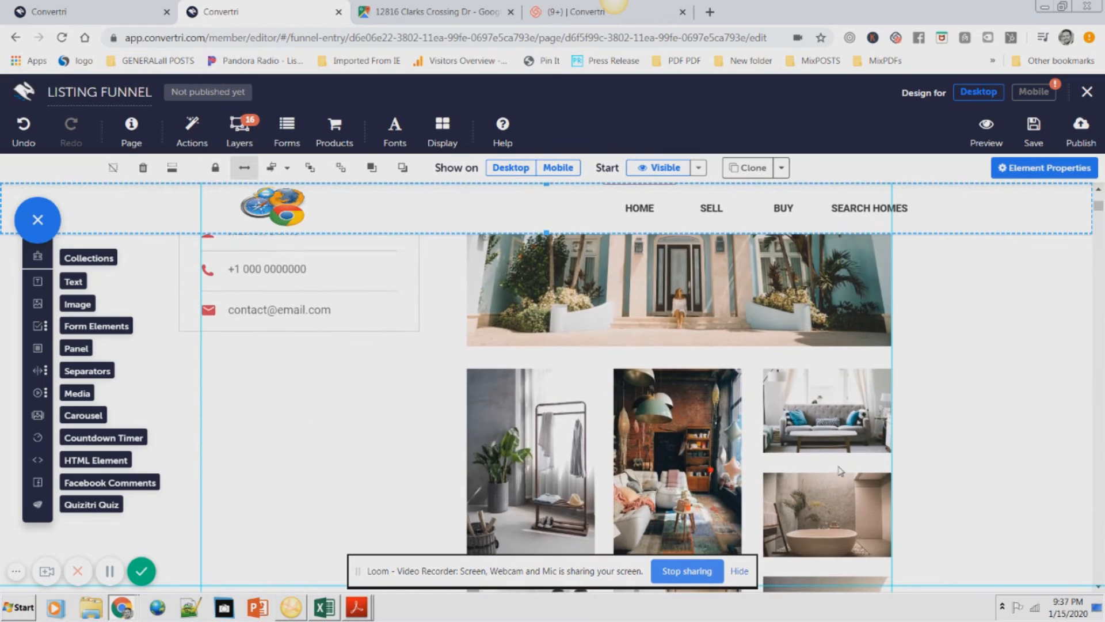
{"action": "scroll", "coordinate": [840, 471], "scroll_direction": "down", "scroll_amount": 1}
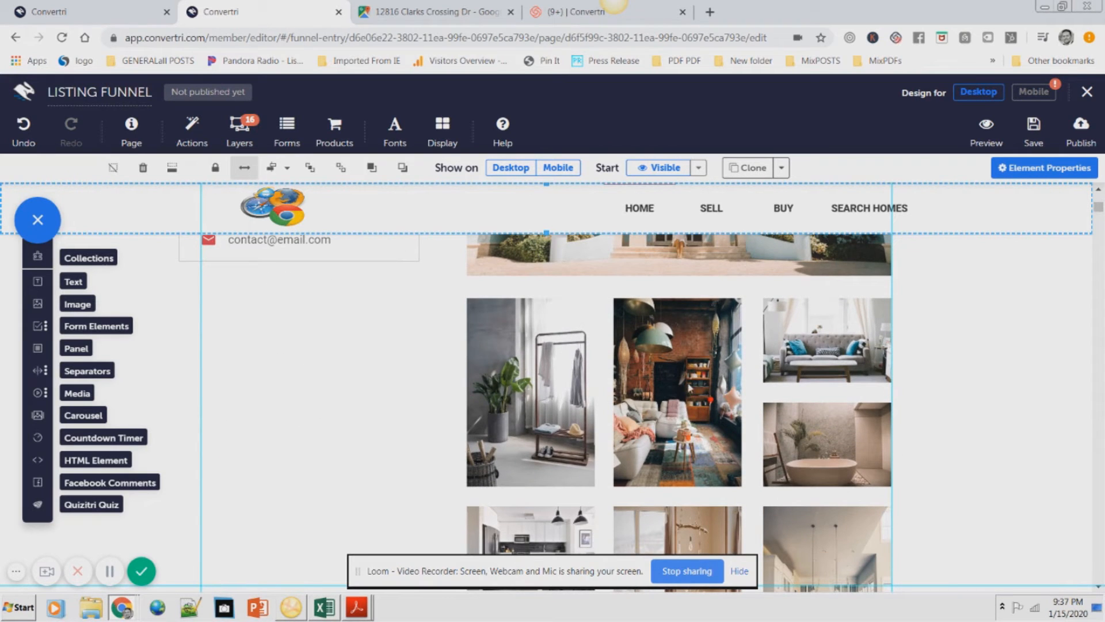
{"action": "scroll", "coordinate": [658, 408], "scroll_direction": "down", "scroll_amount": 4}
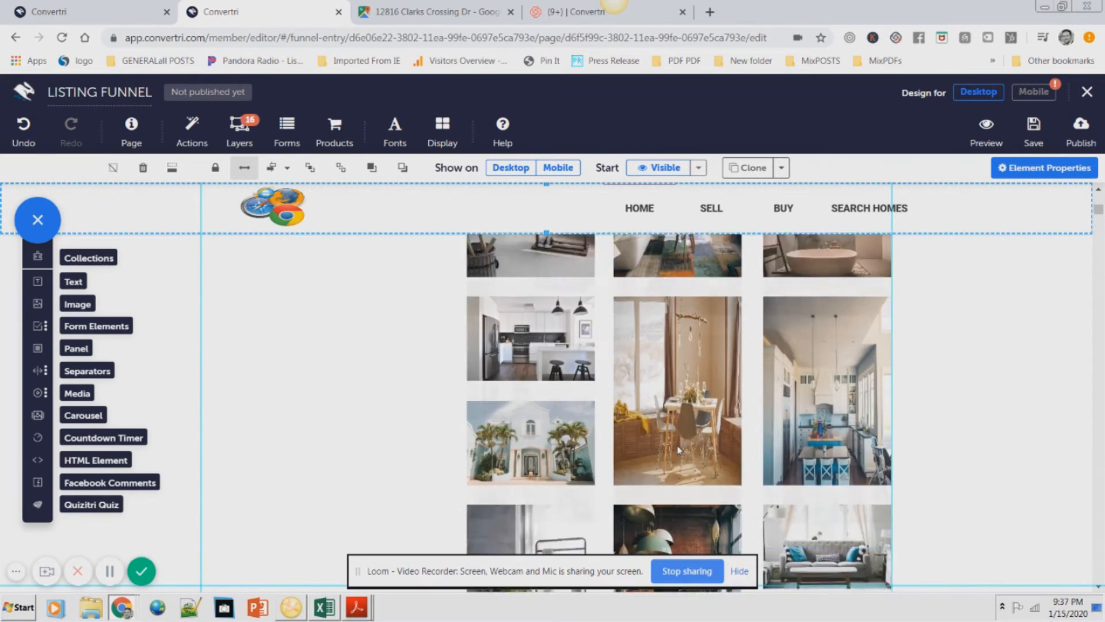
{"action": "scroll", "coordinate": [713, 449], "scroll_direction": "up", "scroll_amount": 5}
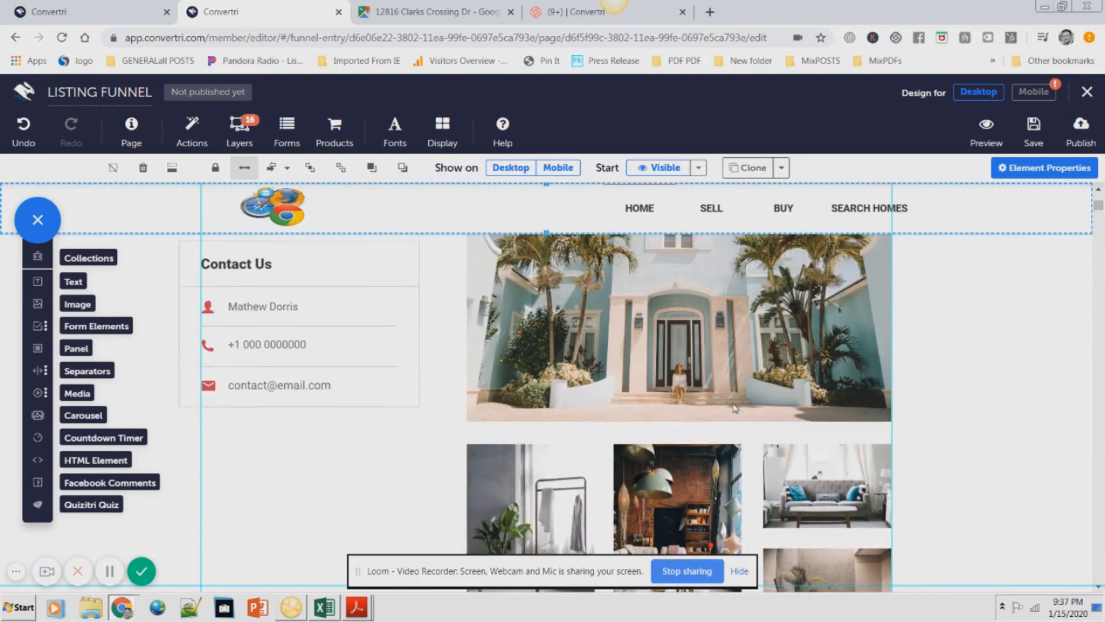
{"action": "scroll", "coordinate": [737, 409], "scroll_direction": "down", "scroll_amount": 1}
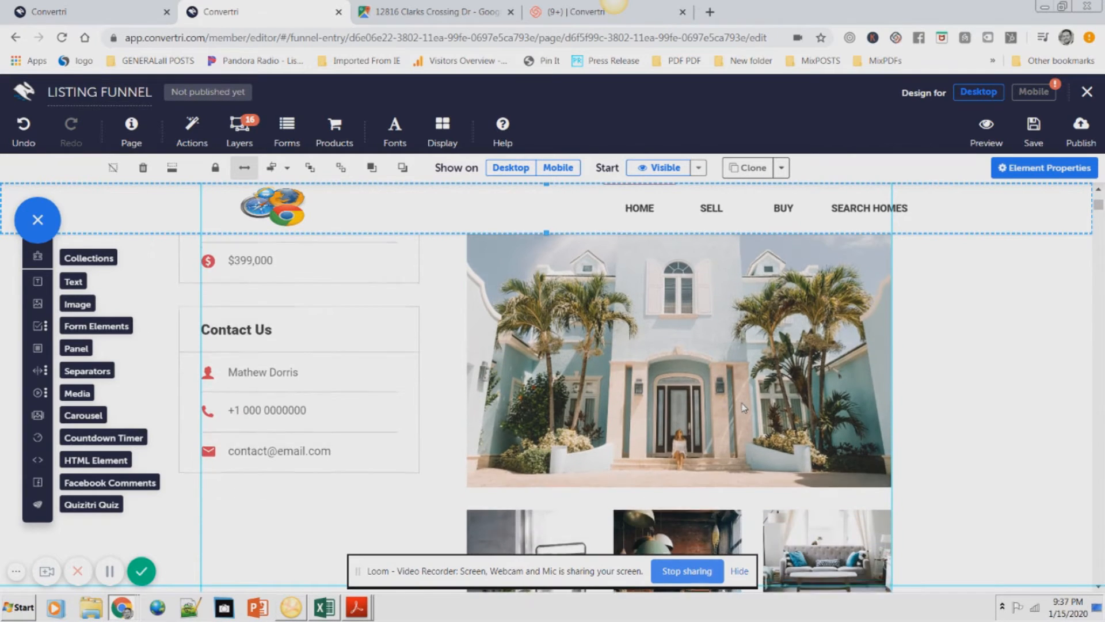
{"action": "scroll", "coordinate": [742, 409], "scroll_direction": "down", "scroll_amount": 1}
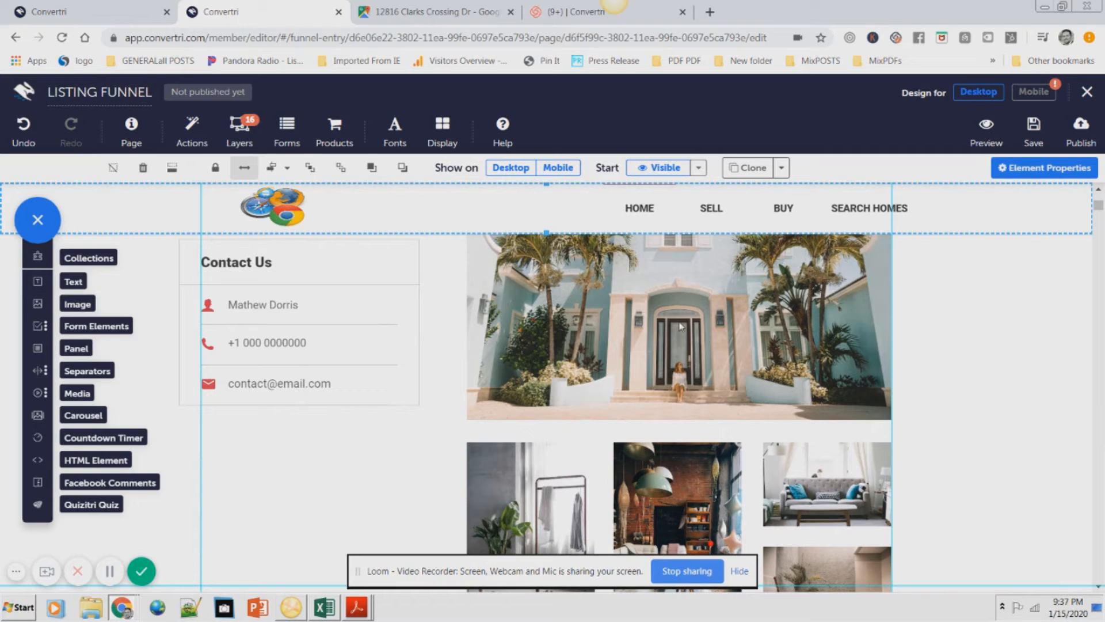
{"action": "scroll", "coordinate": [683, 325], "scroll_direction": "down", "scroll_amount": 2}
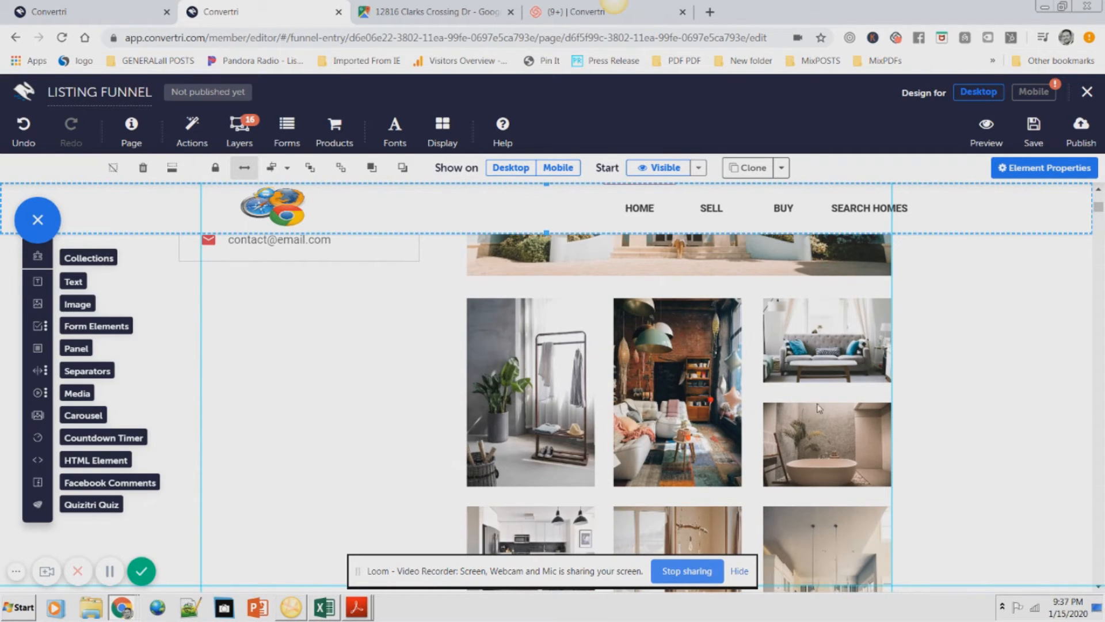
{"action": "scroll", "coordinate": [915, 433], "scroll_direction": "up", "scroll_amount": 6}
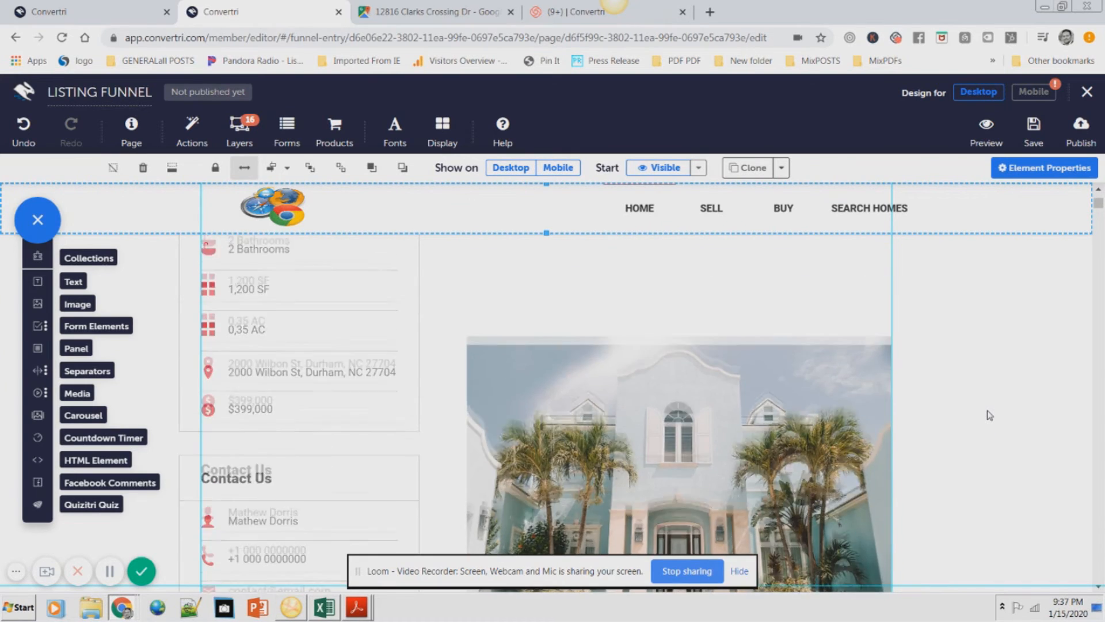
{"action": "scroll", "coordinate": [921, 433], "scroll_direction": "down", "scroll_amount": 1}
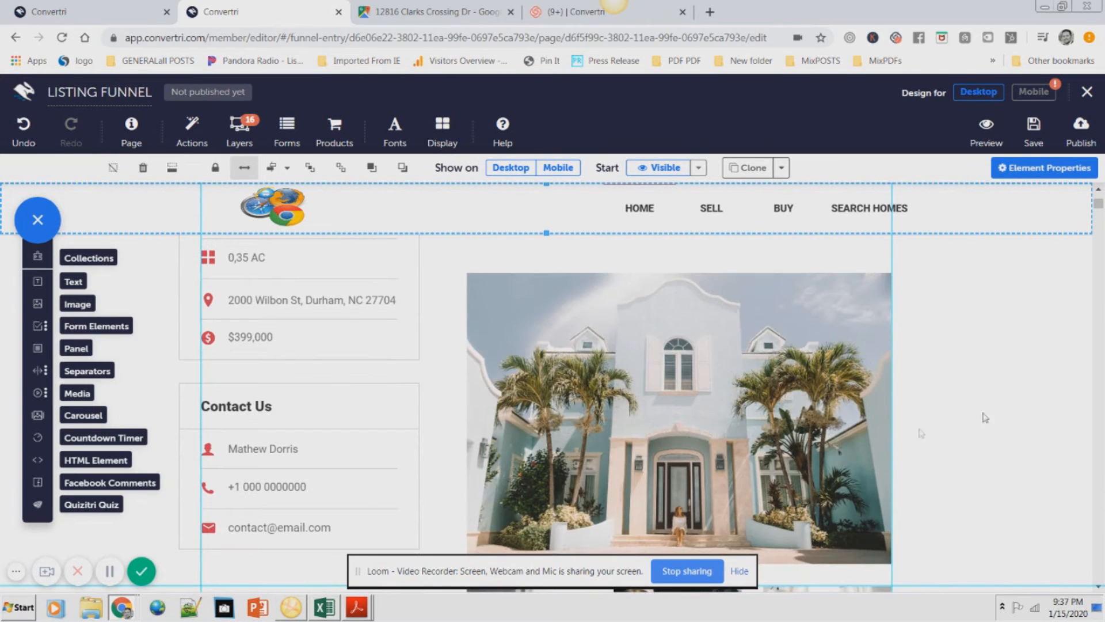
{"action": "left_click", "coordinate": [690, 419]}
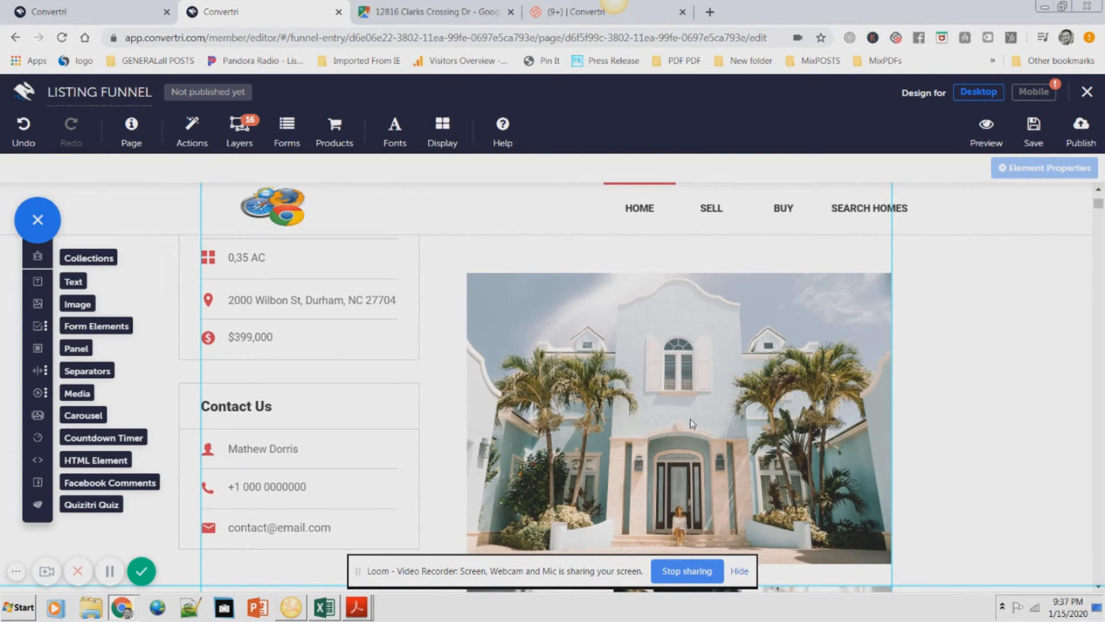
{"action": "scroll", "coordinate": [767, 403], "scroll_direction": "down", "scroll_amount": 2}
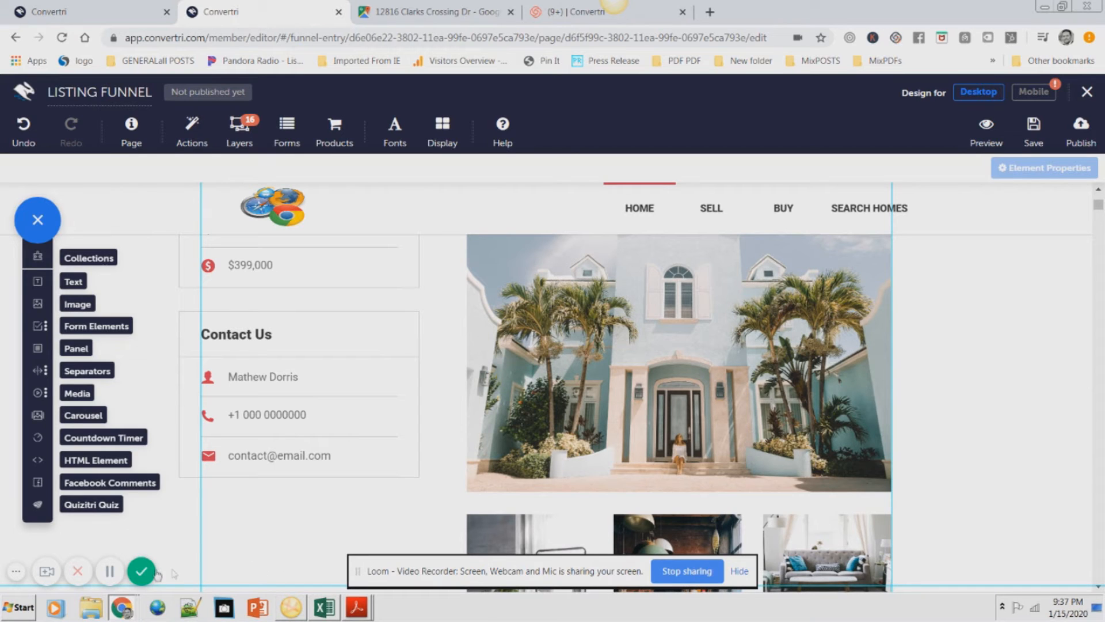
{"action": "scroll", "coordinate": [197, 494], "scroll_direction": "up", "scroll_amount": 2}
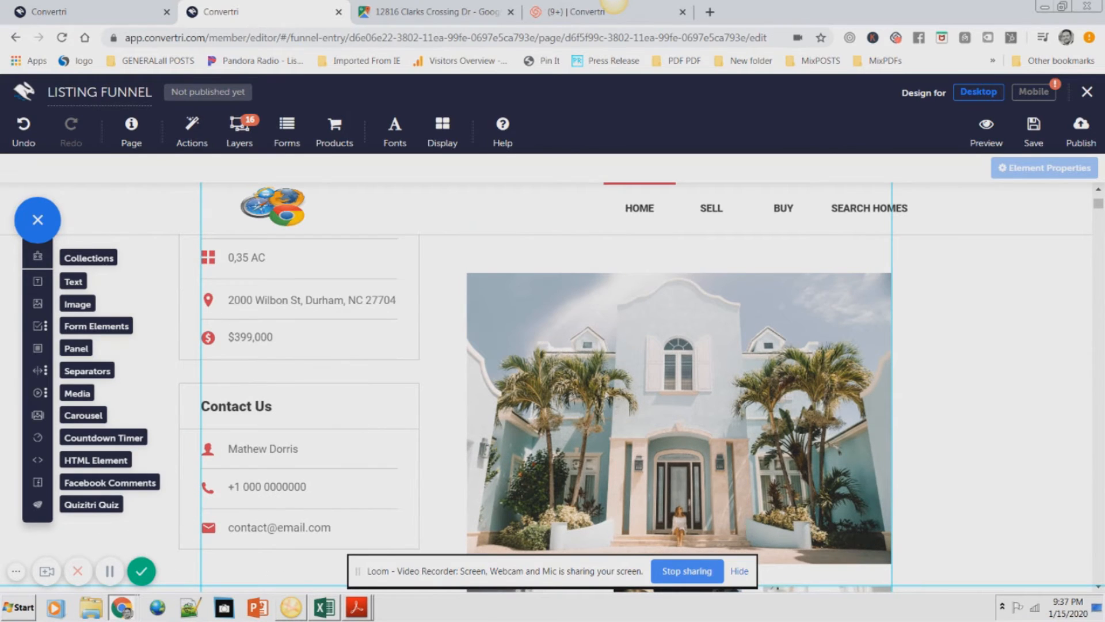
- Reopen the layers list and select the Photo2 layer to show its enlarged photo on the page
{"action": "left_click", "coordinate": [239, 142]}
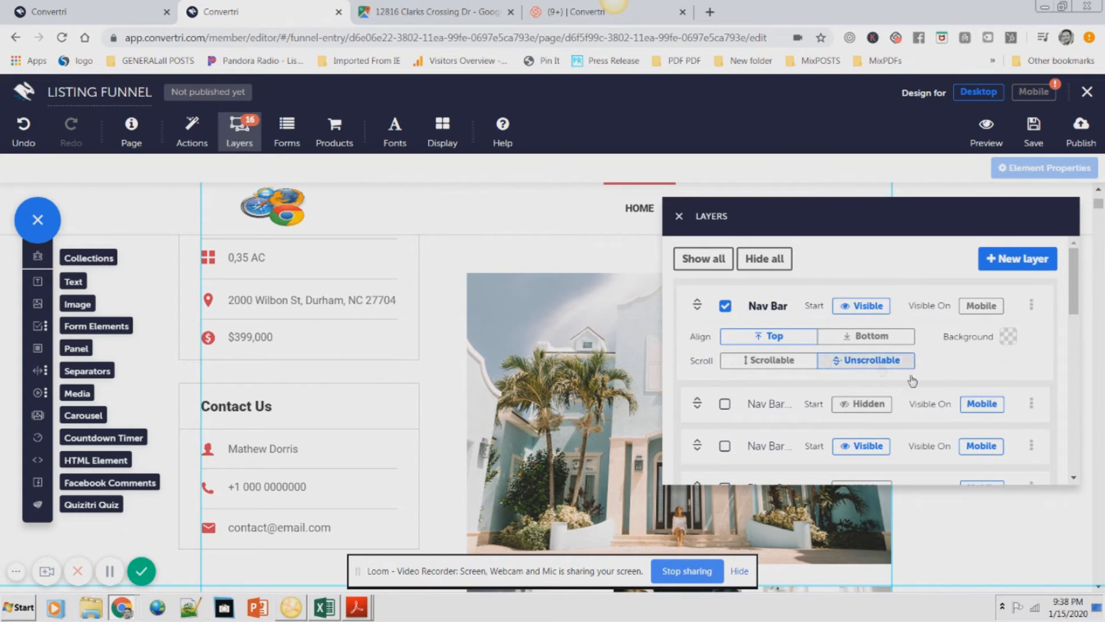
{"action": "left_click_drag", "start_coordinate": [1070, 297], "coordinate": [1065, 340]}
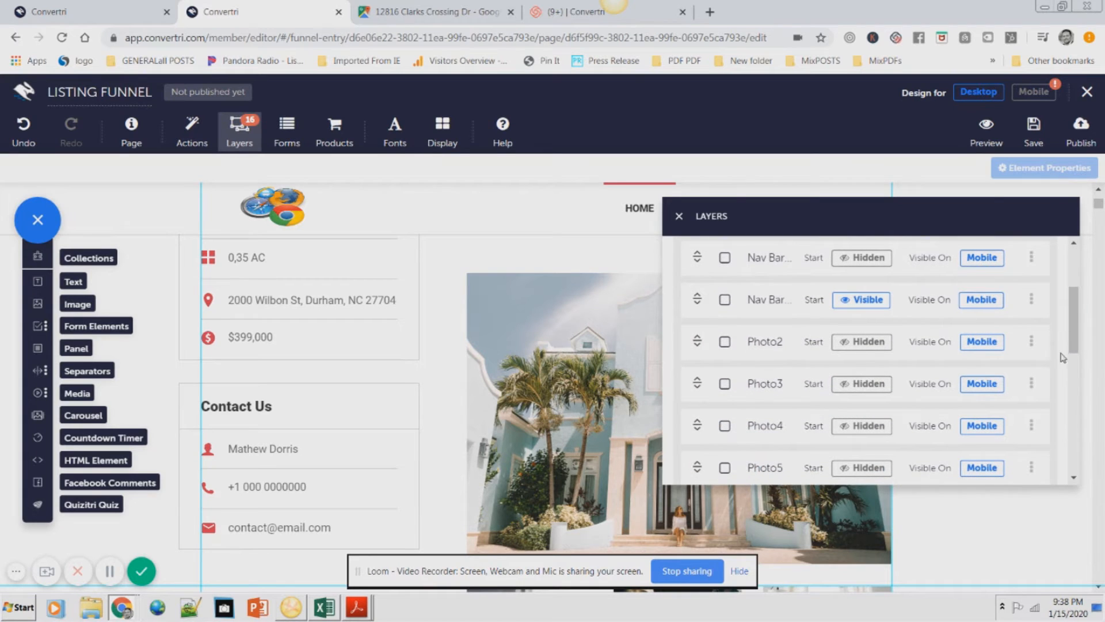
{"action": "left_click", "coordinate": [725, 300]}
{"action": "left_click", "coordinate": [729, 308]}
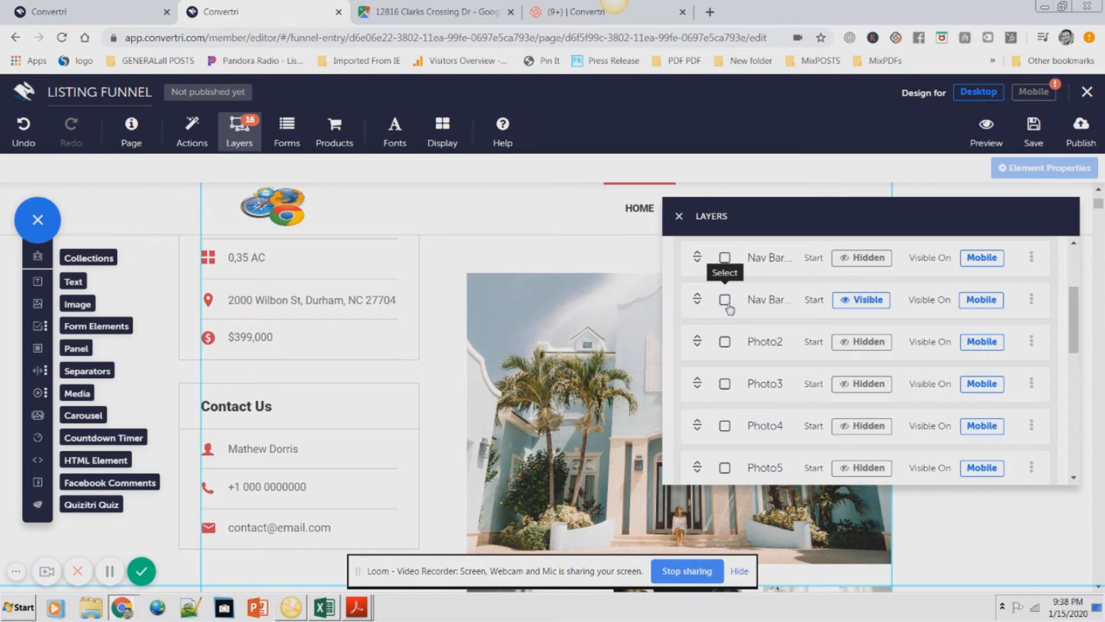
{"action": "left_click", "coordinate": [727, 344]}
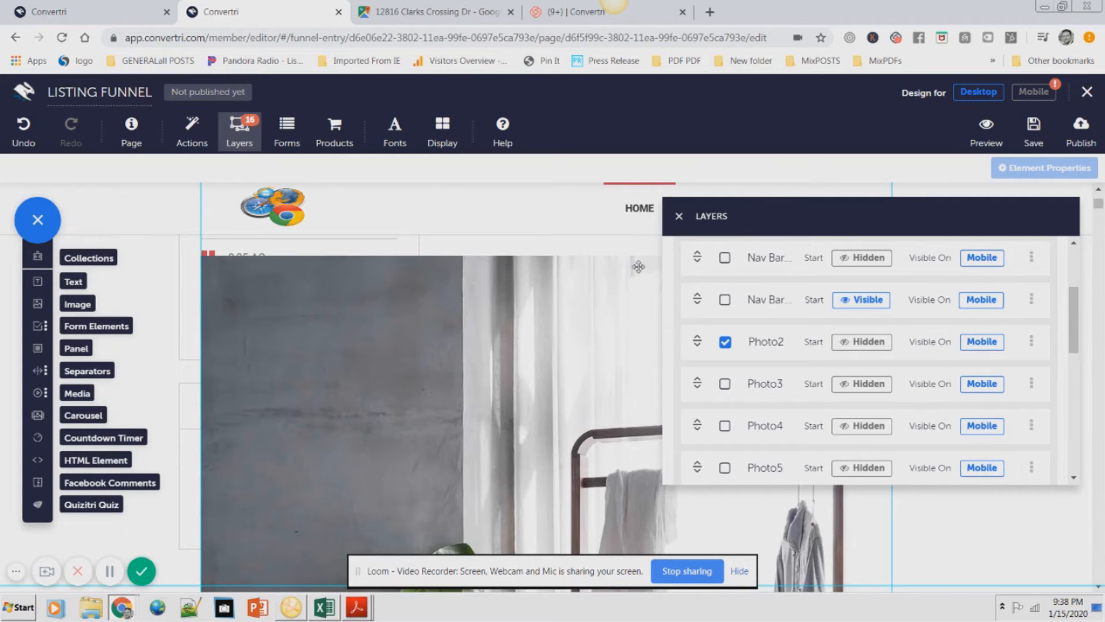
- Replace the Photo2 layer's picture with the Coffee Book Flowers image found by searching Pixabay for "home"
{"action": "left_click_drag", "start_coordinate": [775, 222], "coordinate": [120, 212]}
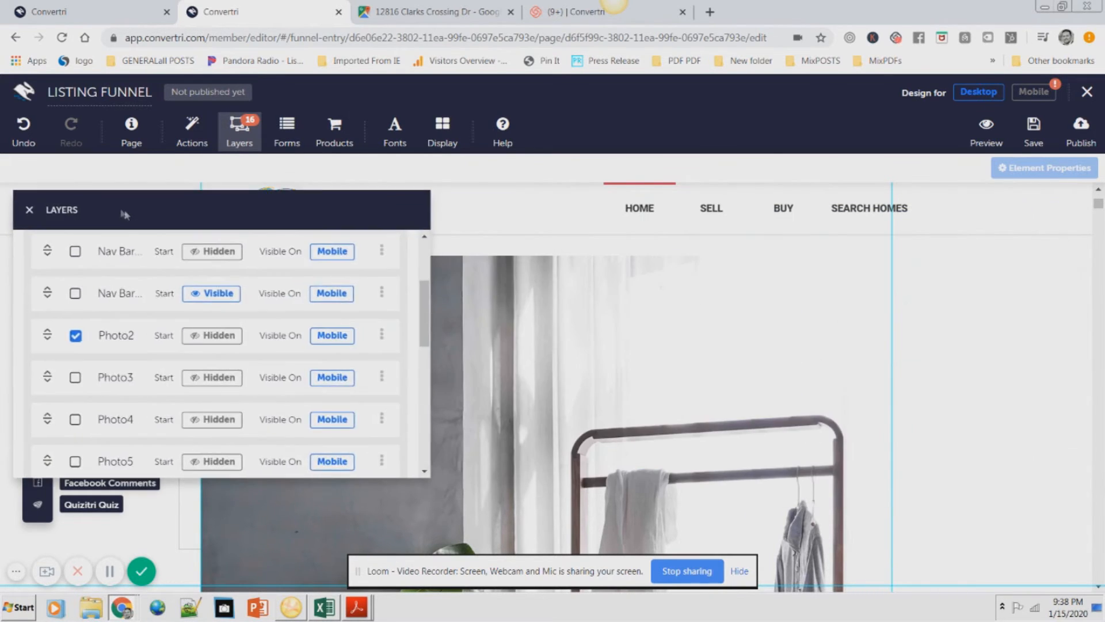
{"action": "left_click", "coordinate": [619, 346]}
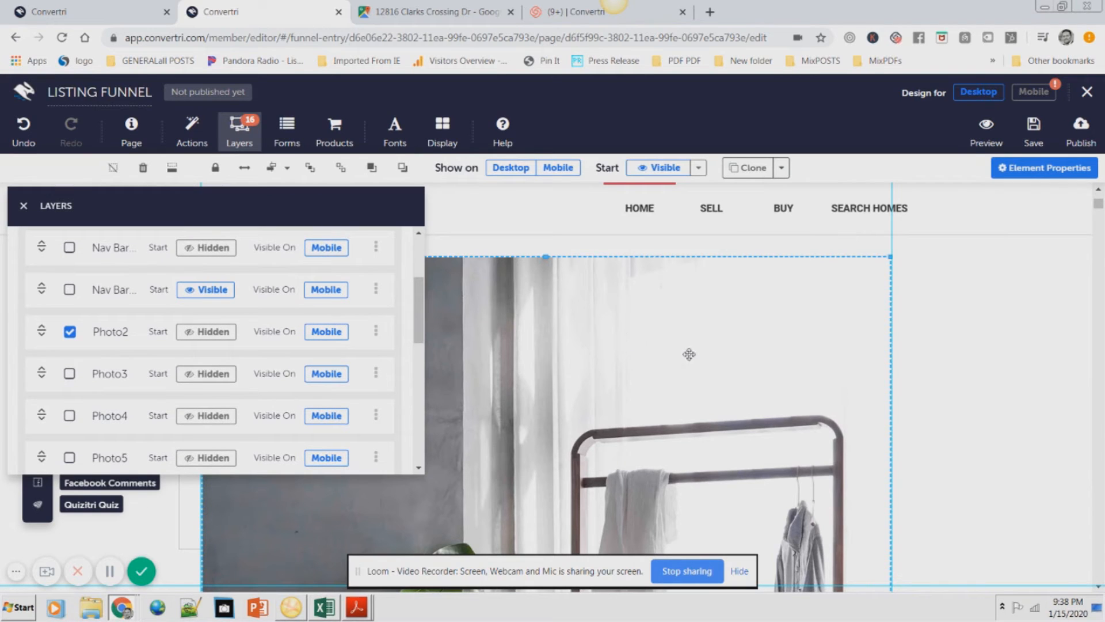
{"action": "left_click", "coordinate": [1022, 171]}
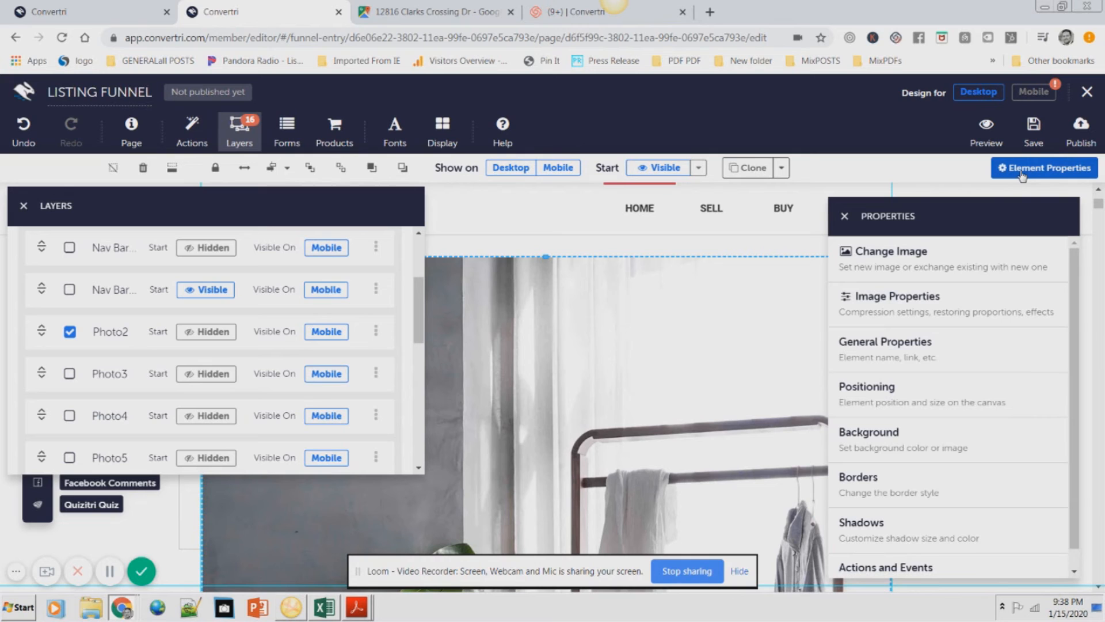
{"action": "left_click", "coordinate": [917, 261]}
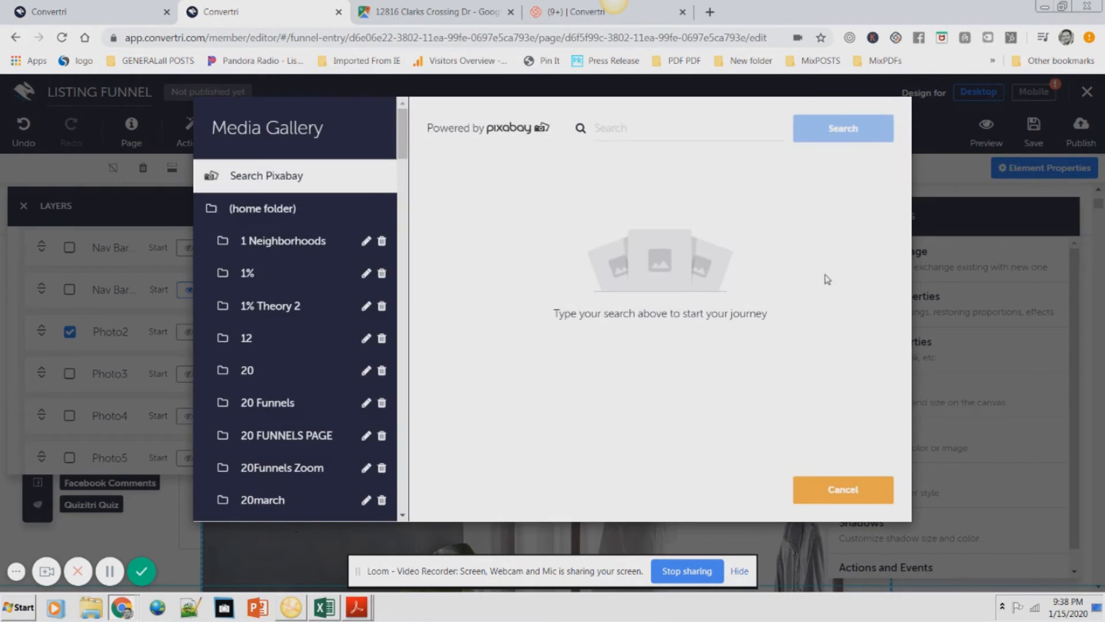
{"action": "left_click", "coordinate": [639, 129]}
{"action": "type", "text": "Home"}
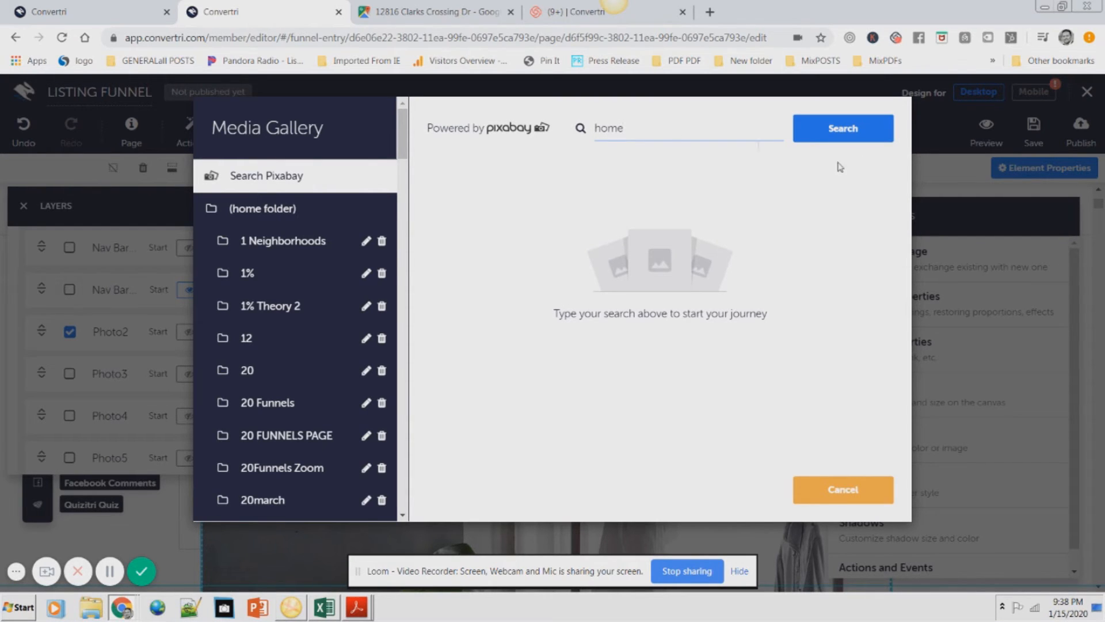
{"action": "left_click", "coordinate": [840, 128]}
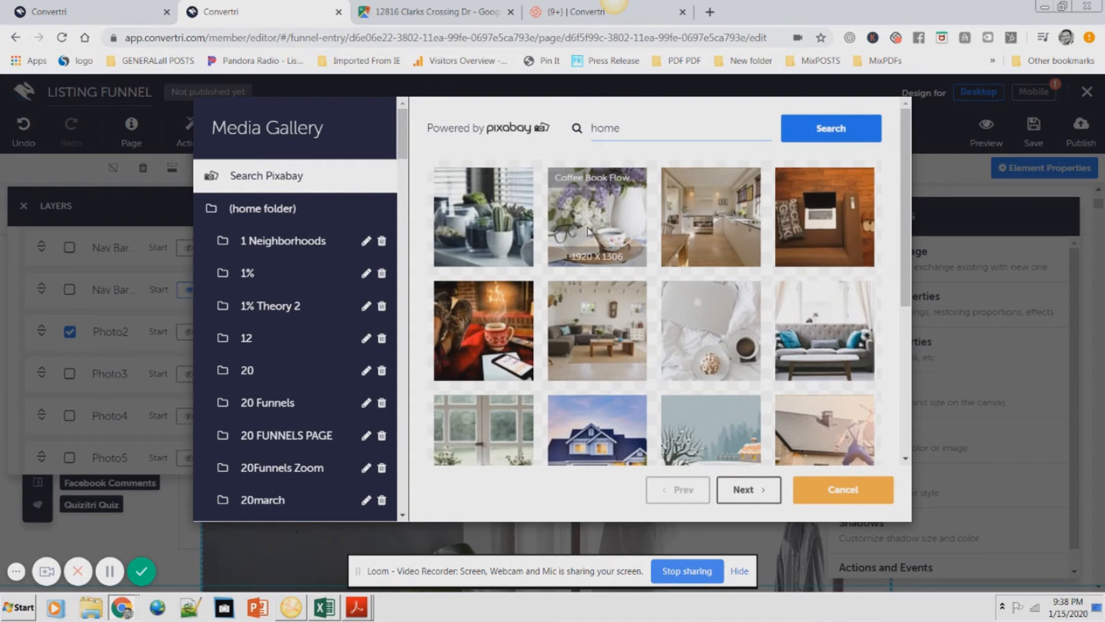
{"action": "left_click", "coordinate": [589, 232]}
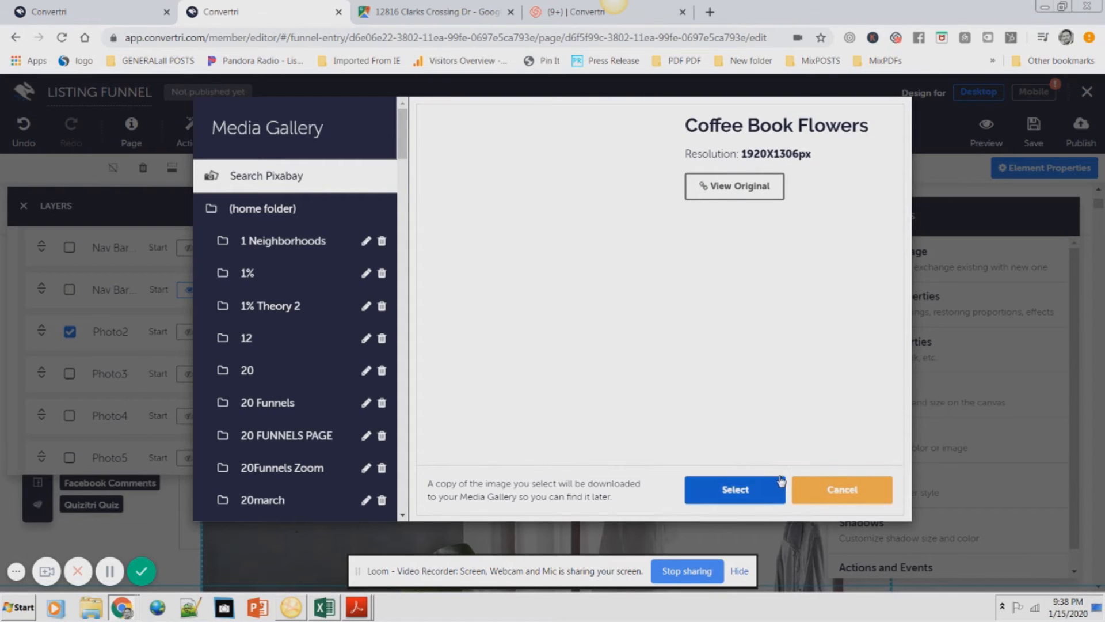
{"action": "left_click", "coordinate": [735, 490]}
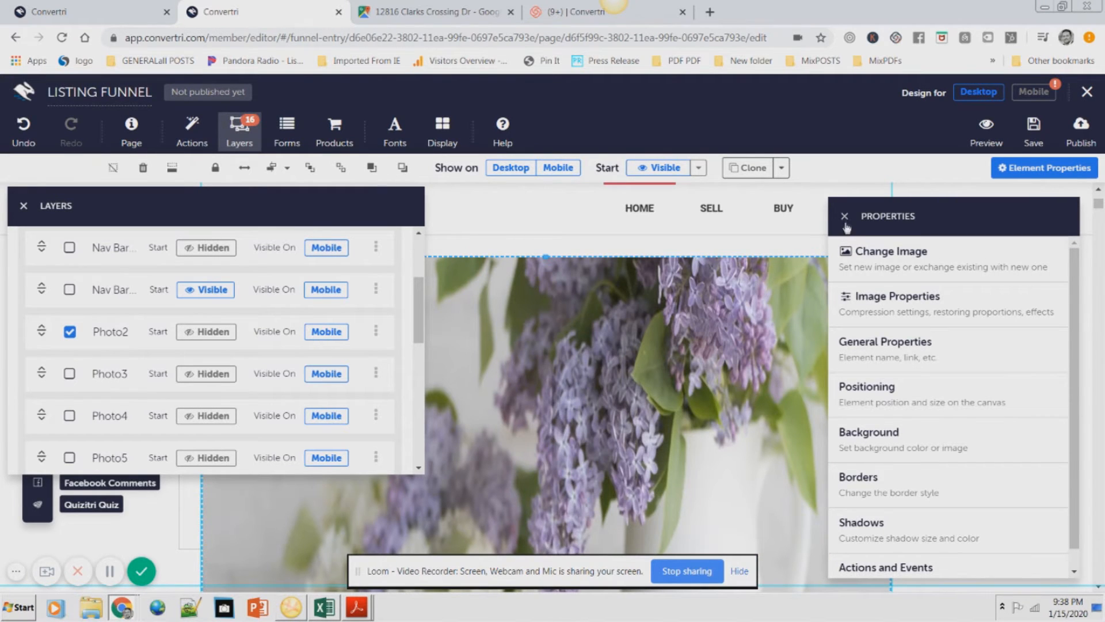
- Shrink the Coffee Book Flowers photo and place it below the navigation bar, with its right edge near the page's right guide
{"action": "left_click_drag", "start_coordinate": [940, 223], "coordinate": [192, 375]}
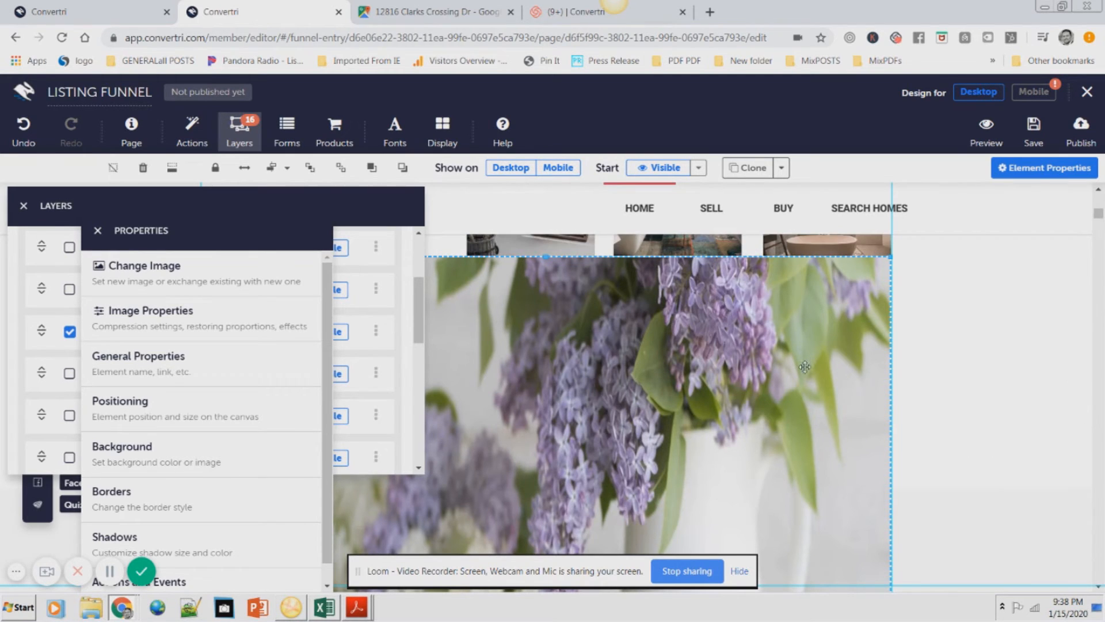
{"action": "left_click_drag", "start_coordinate": [888, 259], "coordinate": [844, 294]}
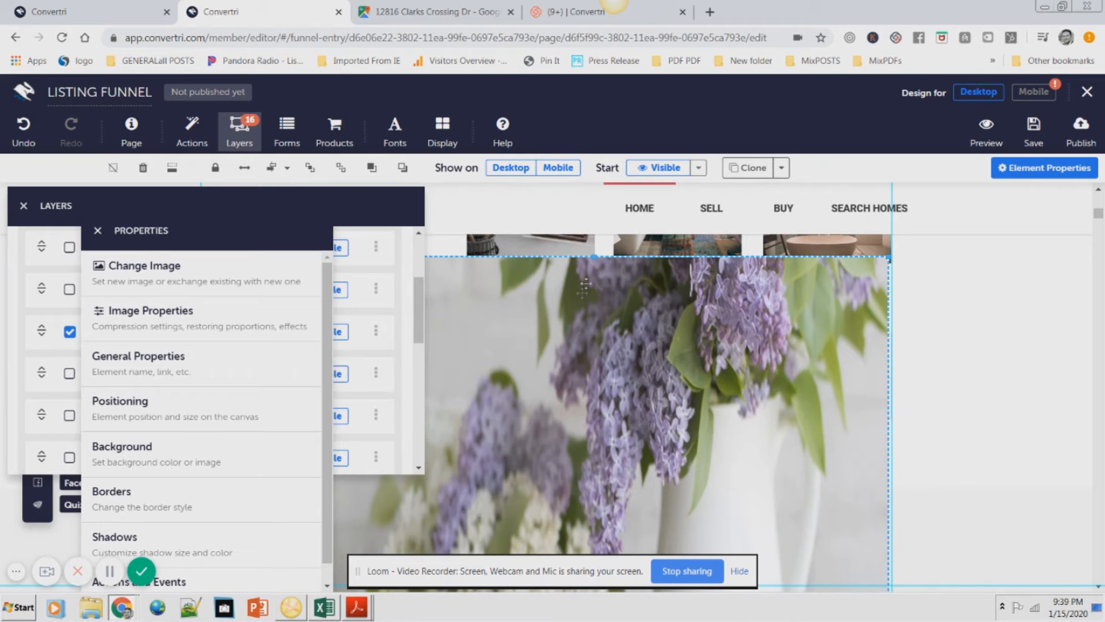
{"action": "left_click_drag", "start_coordinate": [594, 257], "coordinate": [643, 302]}
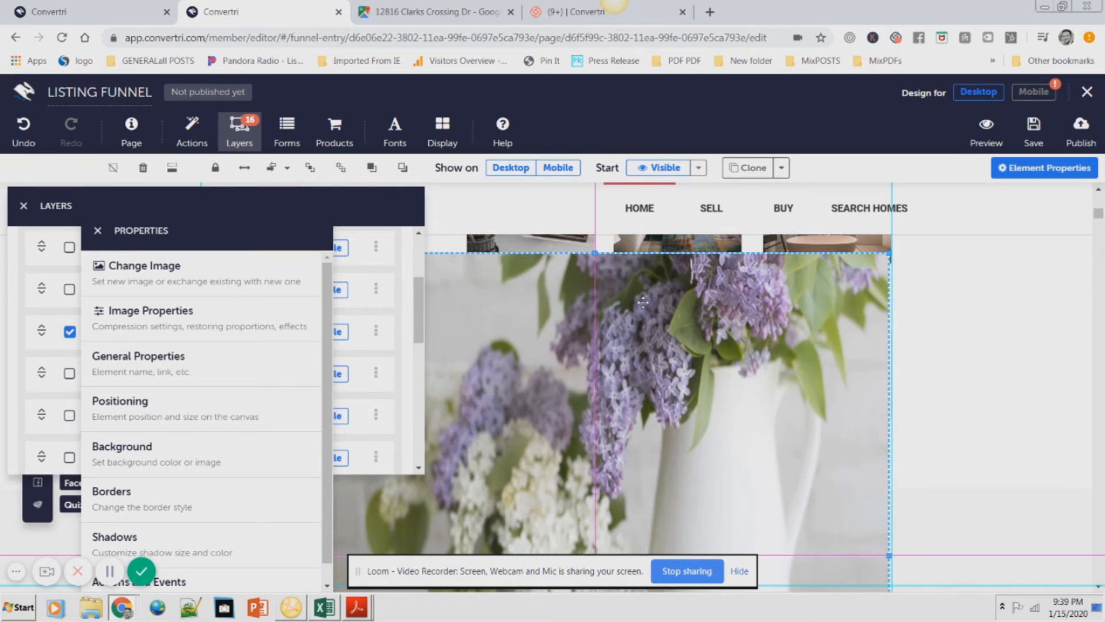
{"action": "left_click", "coordinate": [972, 426]}
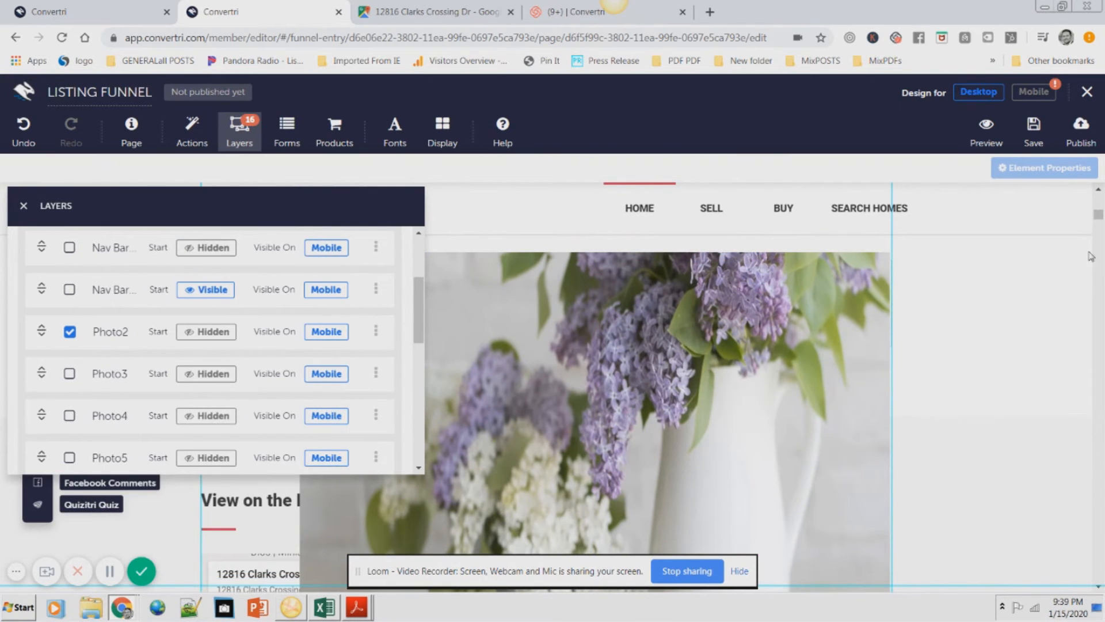
{"action": "left_click", "coordinate": [763, 427]}
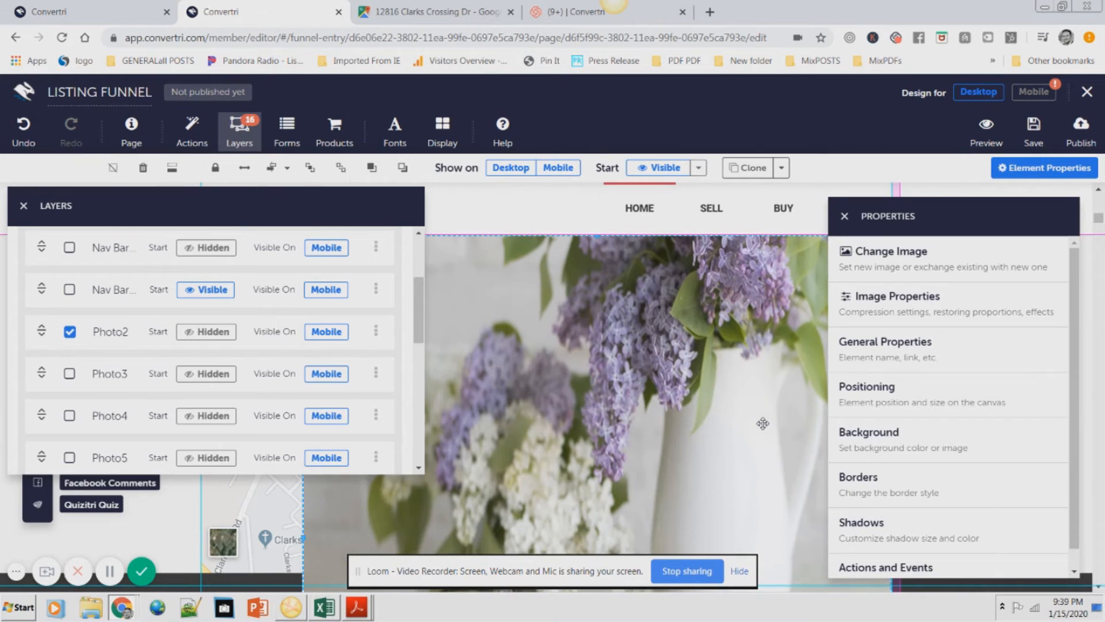
{"action": "left_click", "coordinate": [844, 217]}
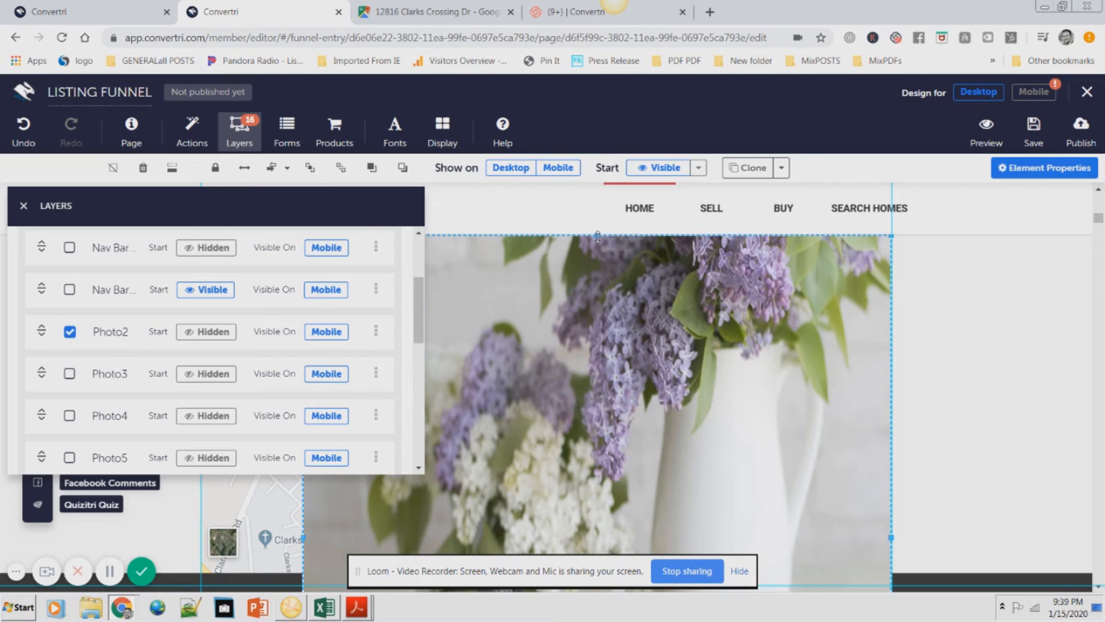
{"action": "left_click_drag", "start_coordinate": [597, 237], "coordinate": [651, 397]}
{"action": "left_click_drag", "start_coordinate": [661, 327], "coordinate": [626, 309]}
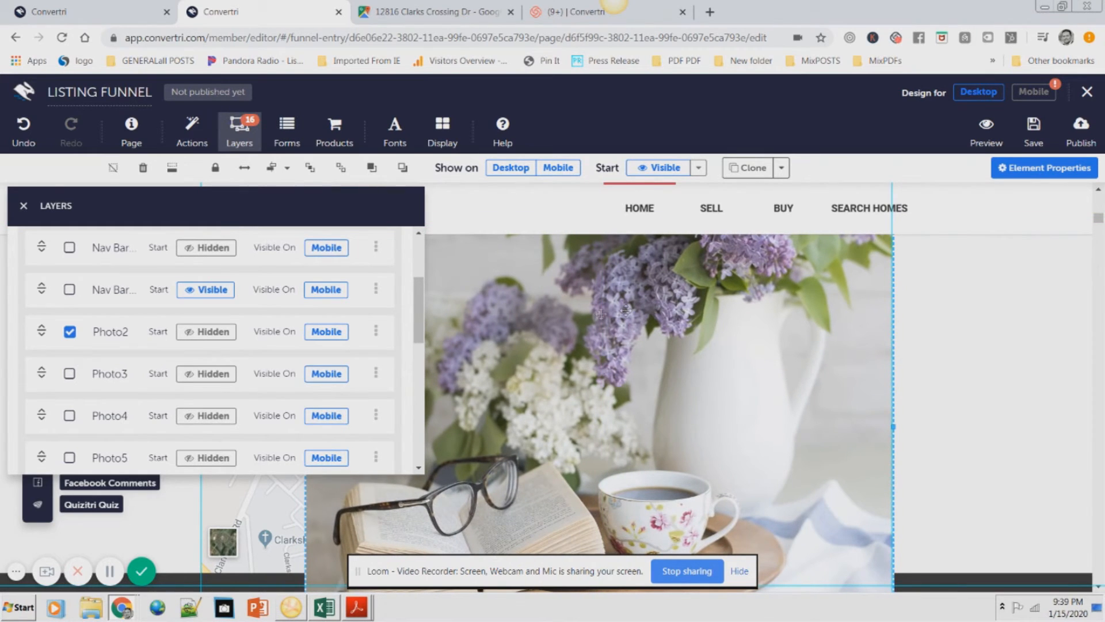
- Show the Photo3 layer instead of Photo2 and replace its picture with Pixabay's Architecture Family House Front Yard image, searching for "home"
{"action": "left_click", "coordinate": [70, 373]}
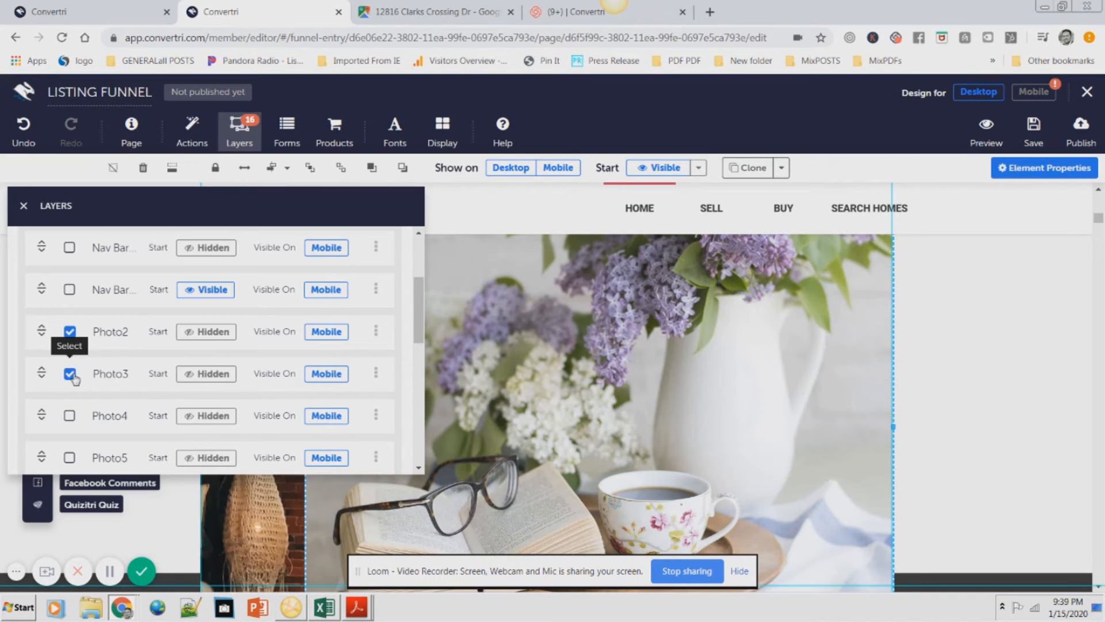
{"action": "left_click", "coordinate": [70, 333]}
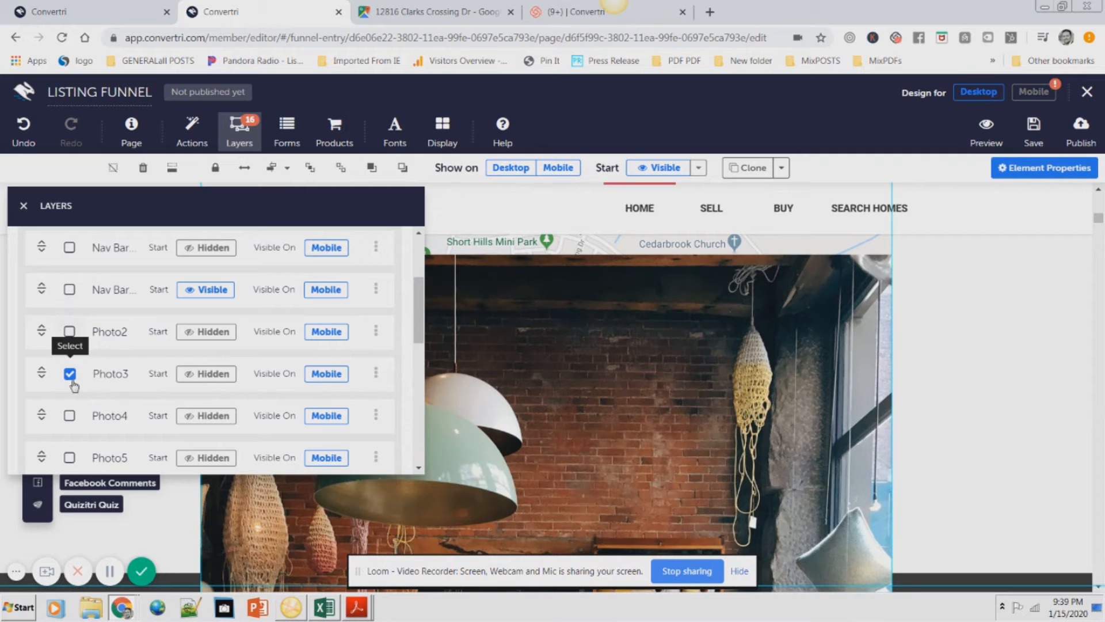
{"action": "left_click", "coordinate": [647, 406]}
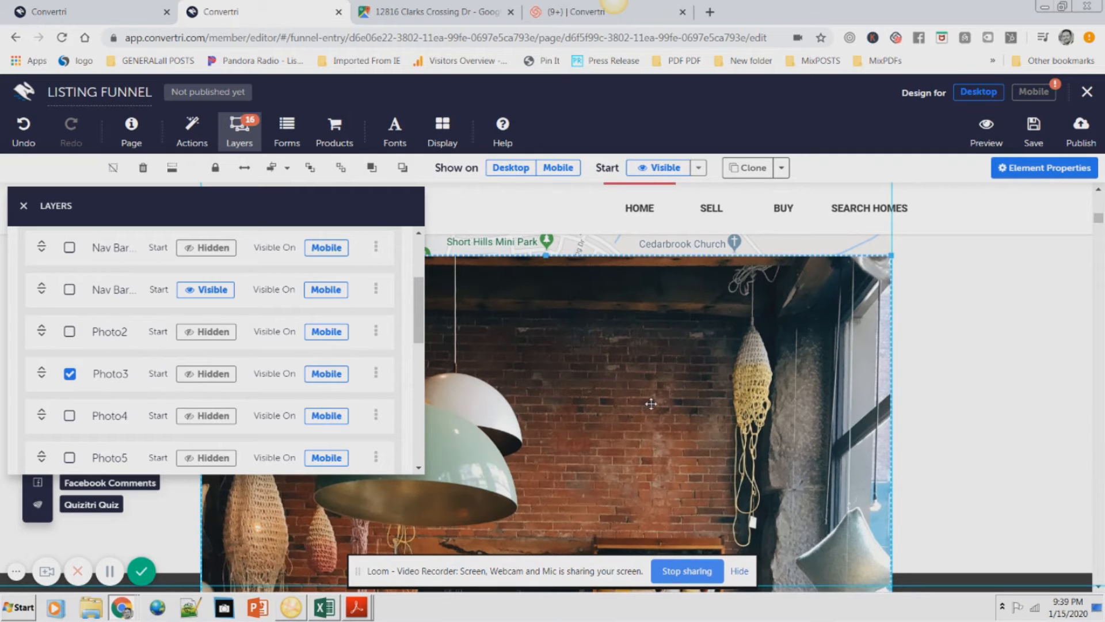
{"action": "left_click", "coordinate": [1036, 177]}
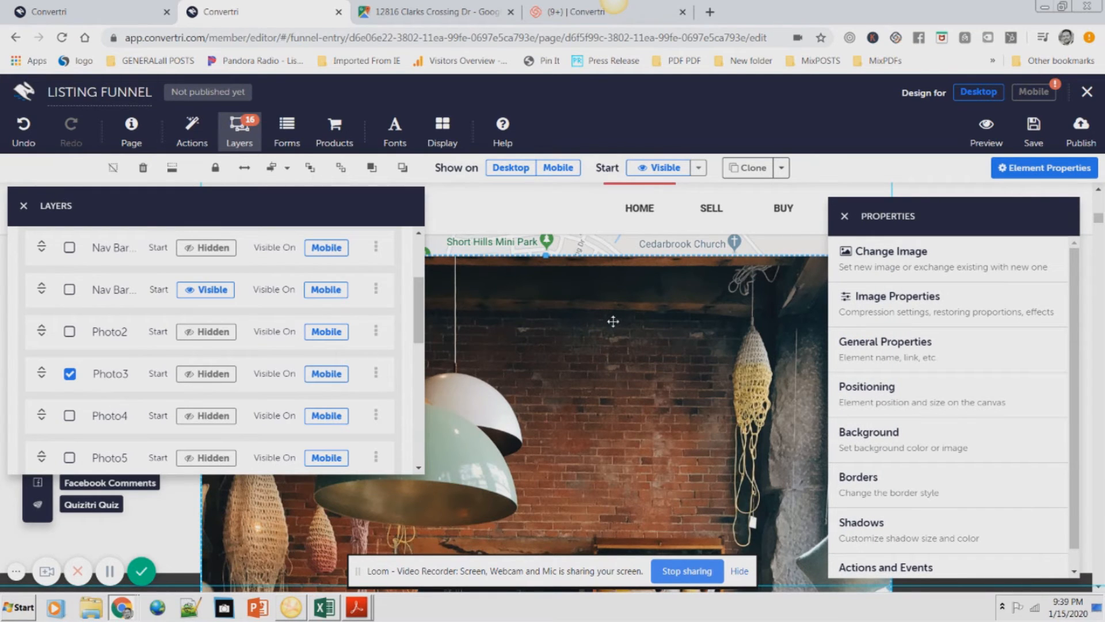
{"action": "left_click", "coordinate": [895, 262]}
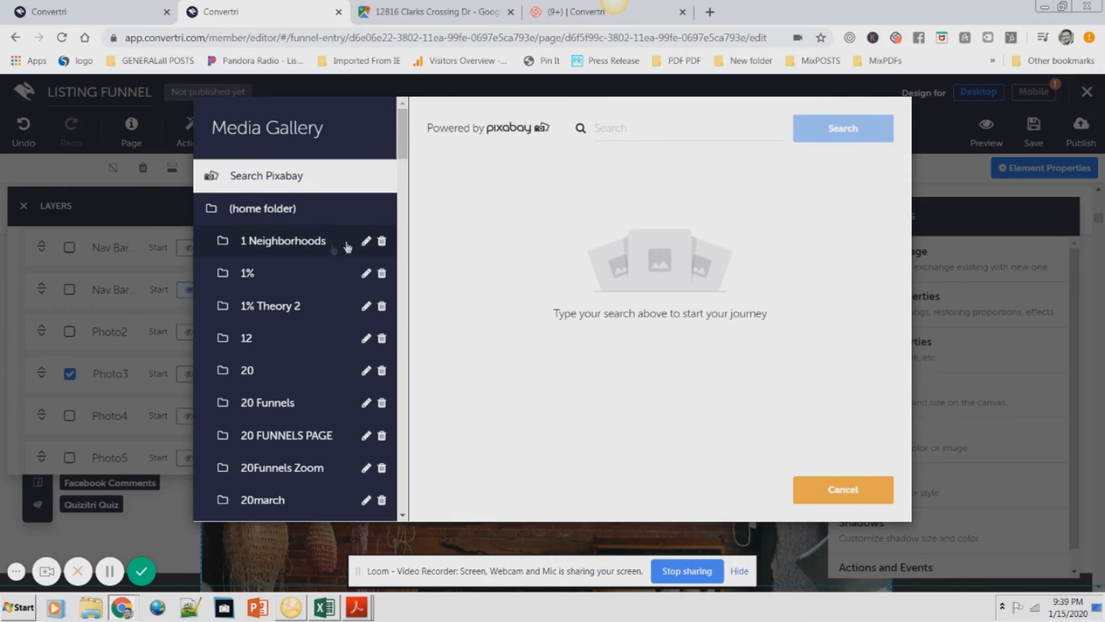
{"action": "left_click", "coordinate": [639, 125]}
{"action": "type", "text": "H"}
{"action": "key", "text": "Return"}
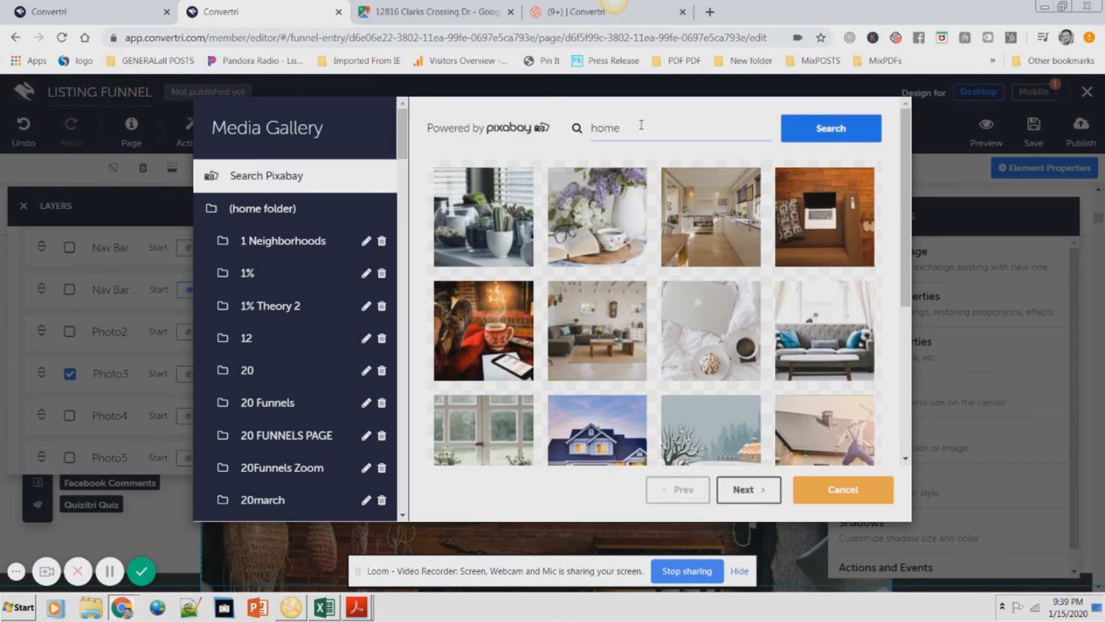
{"action": "scroll", "coordinate": [555, 311], "scroll_direction": "down", "scroll_amount": 1}
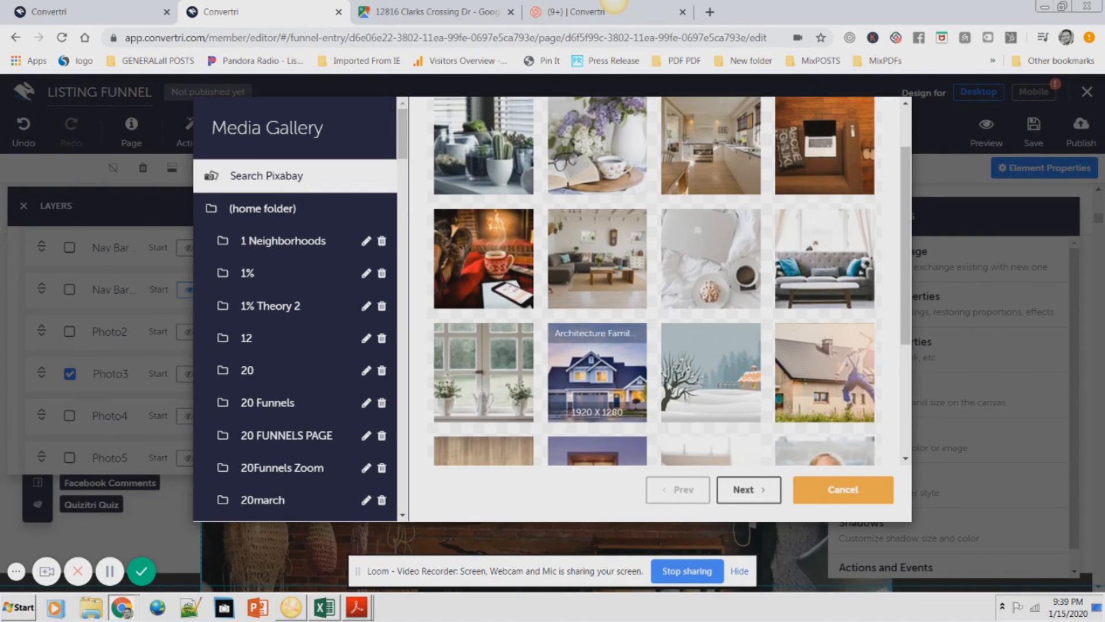
{"action": "left_click", "coordinate": [593, 396]}
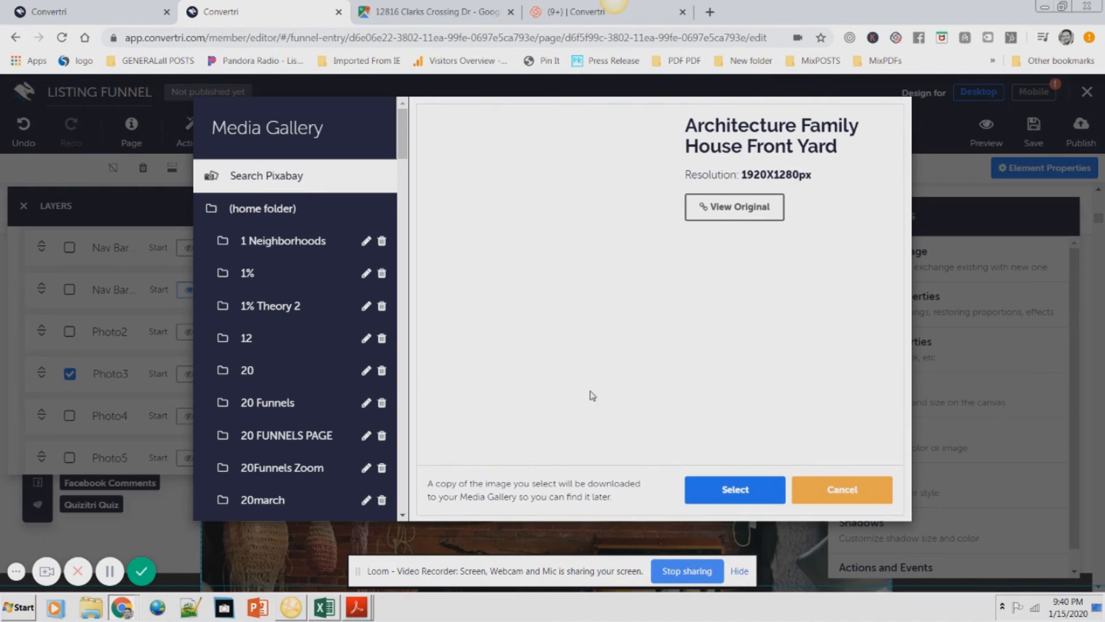
{"action": "left_click", "coordinate": [727, 494]}
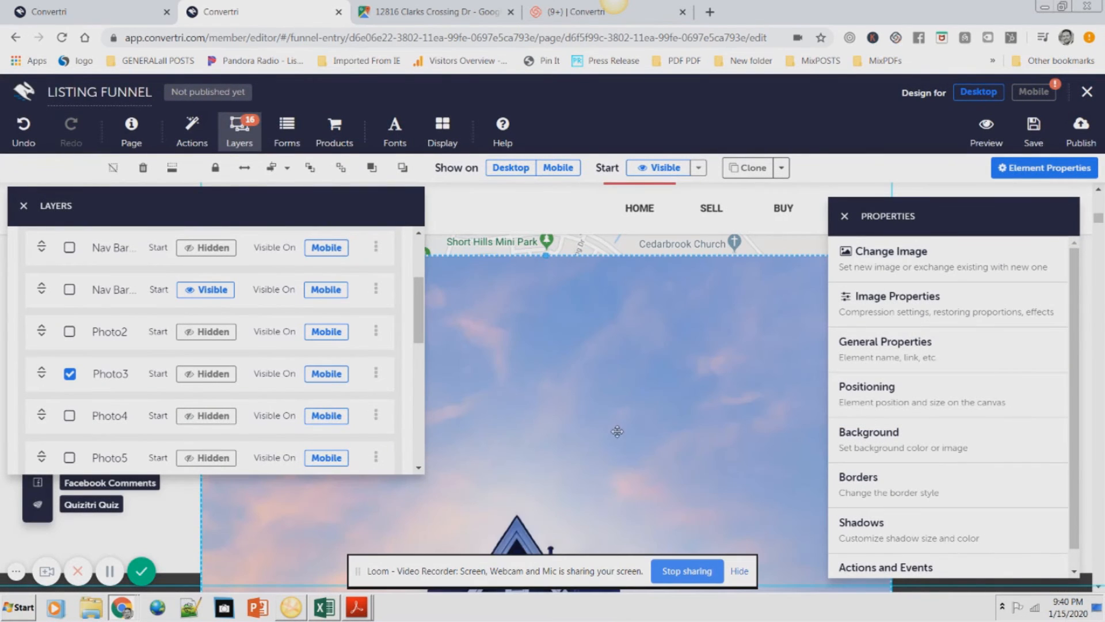
- Shrink the house photo on Photo3 and align it below the navigation bar with the page's right guide
{"action": "left_click", "coordinate": [845, 222]}
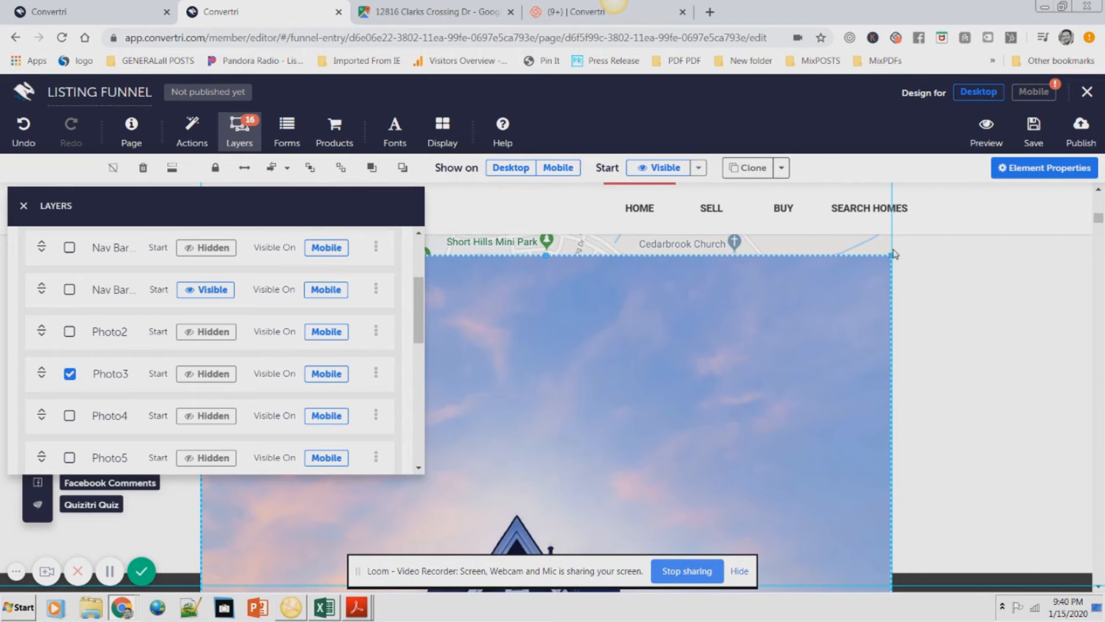
{"action": "left_click_drag", "start_coordinate": [853, 282], "coordinate": [729, 247]}
{"action": "left_click_drag", "start_coordinate": [774, 558], "coordinate": [890, 557]}
{"action": "left_click_drag", "start_coordinate": [888, 241], "coordinate": [675, 247]}
{"action": "left_click_drag", "start_coordinate": [733, 428], "coordinate": [896, 429]}
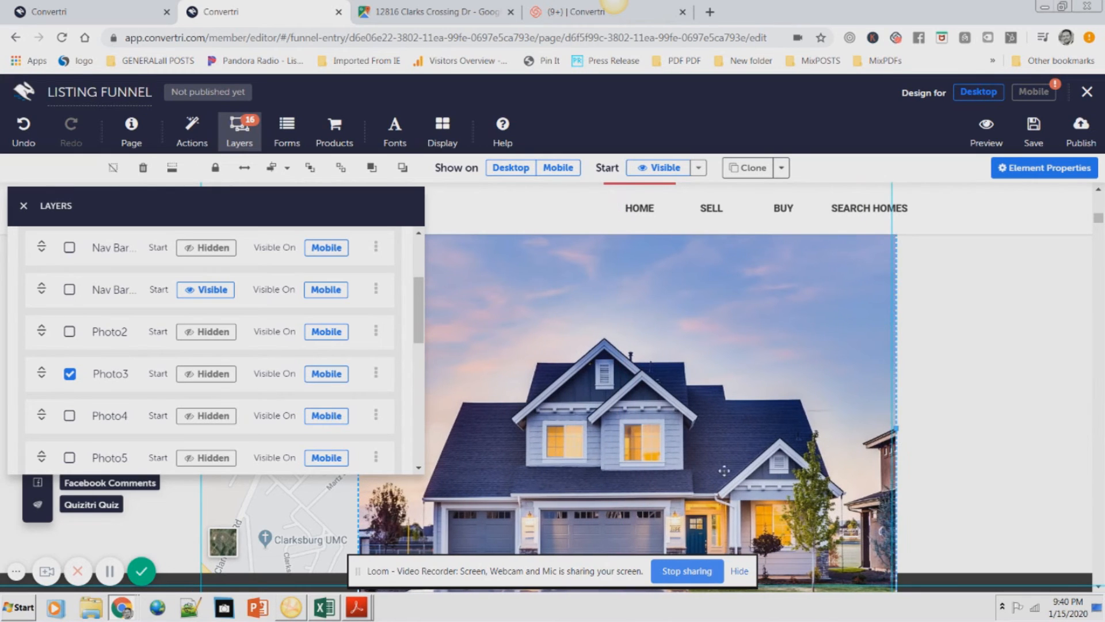
{"action": "left_click_drag", "start_coordinate": [582, 466], "coordinate": [543, 466]}
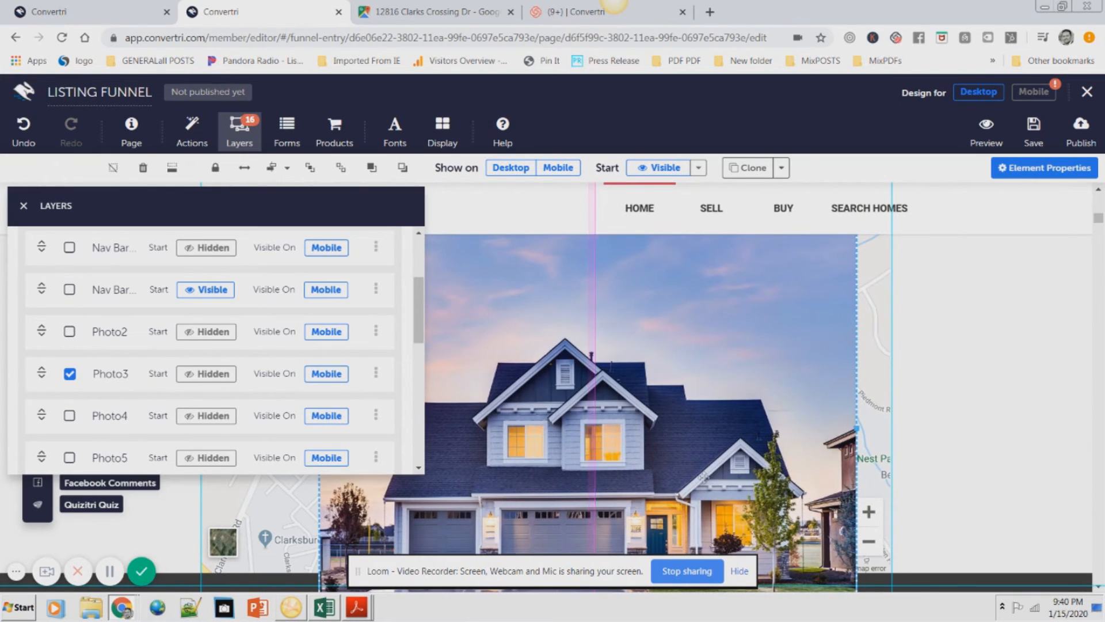
{"action": "left_click_drag", "start_coordinate": [856, 429], "coordinate": [888, 429]}
{"action": "left_click", "coordinate": [956, 443]}
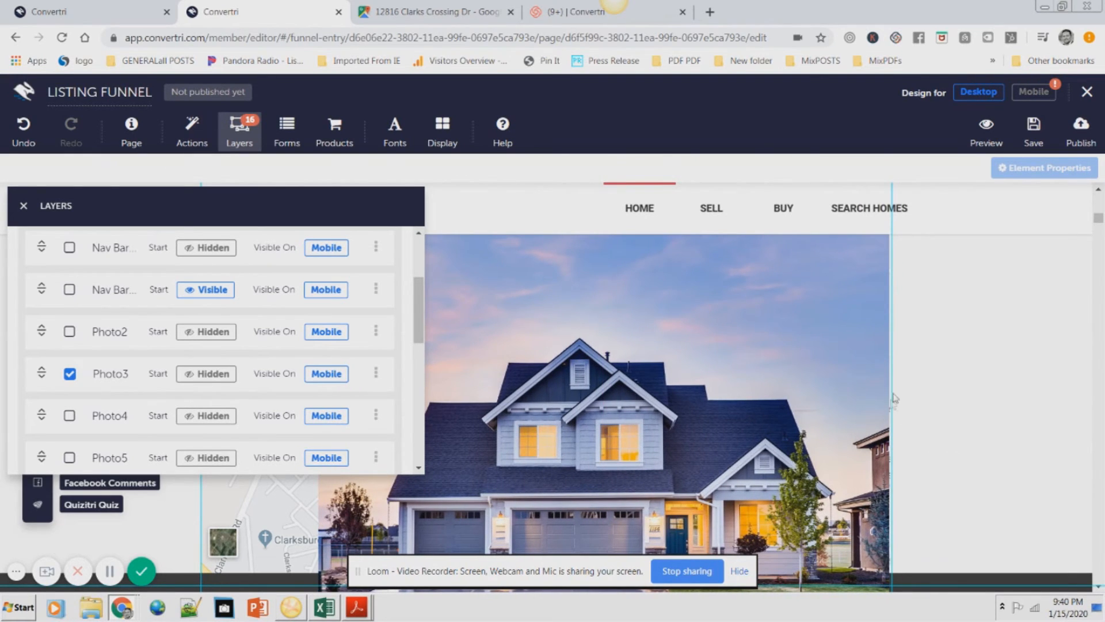
{"action": "left_click", "coordinate": [870, 393]}
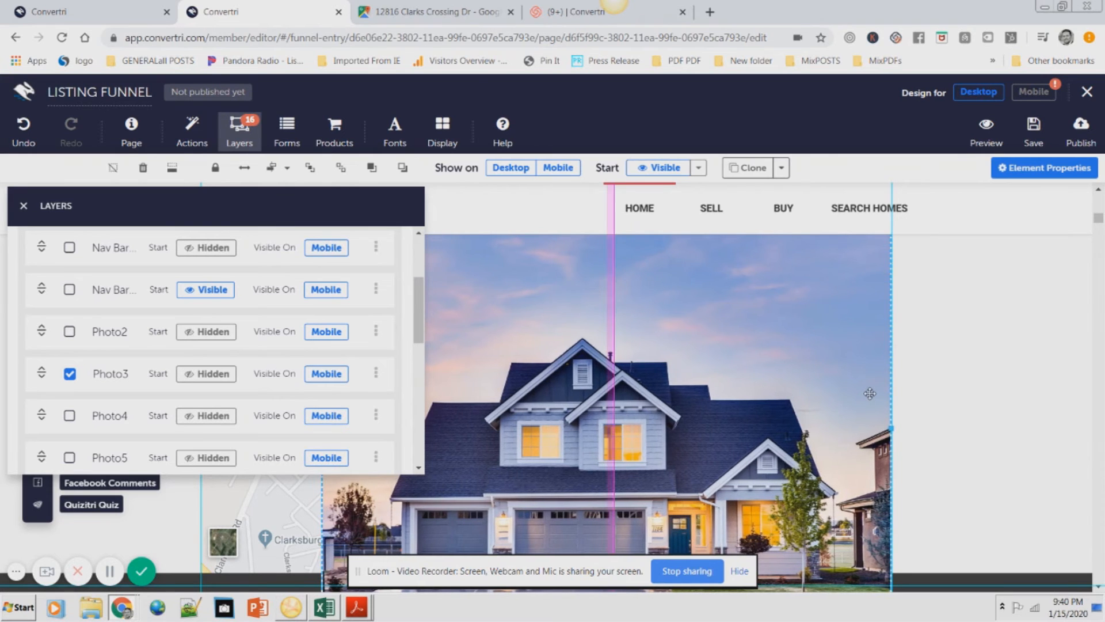
- Show the Photo4 layer in place of Photo3 to view its photo, and switch to the Photo5 layer
{"action": "left_click", "coordinate": [69, 419]}
{"action": "left_click", "coordinate": [69, 377]}
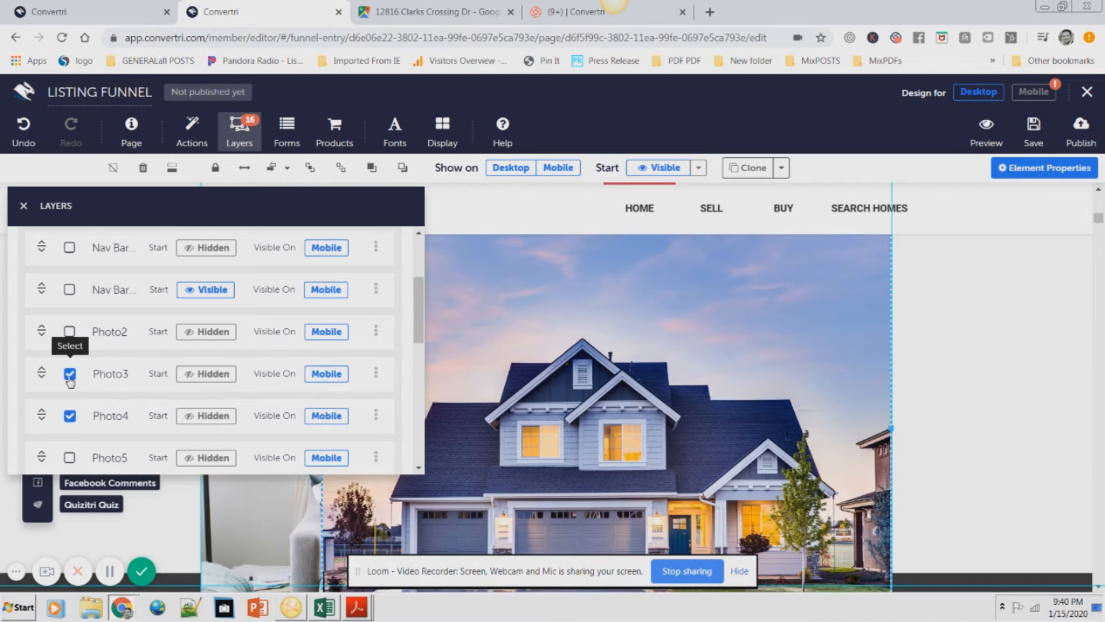
{"action": "left_click", "coordinate": [714, 408]}
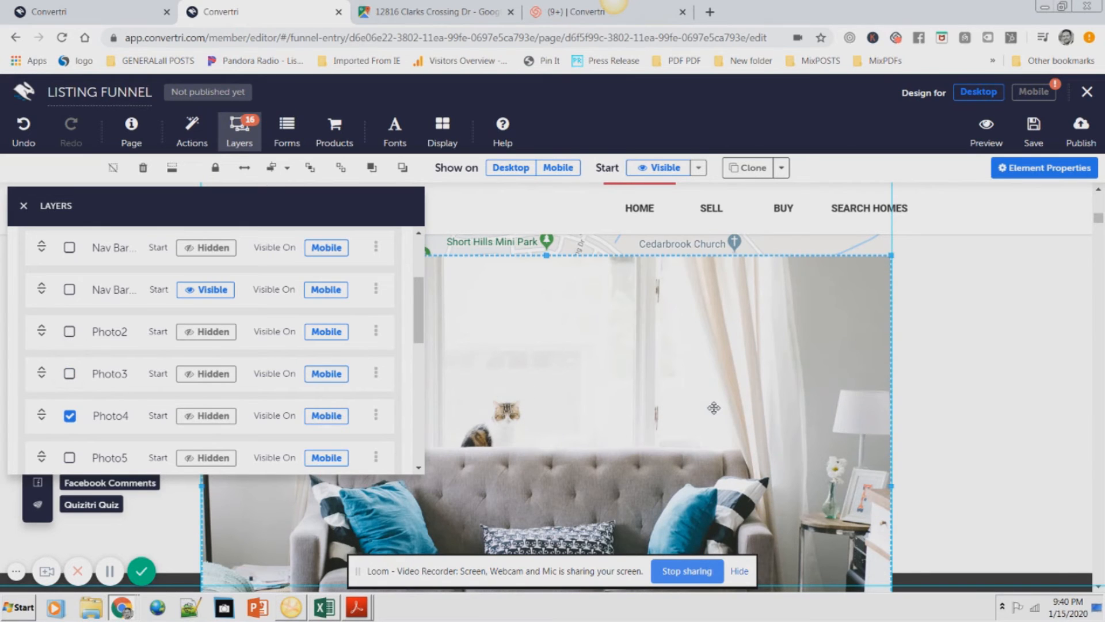
{"action": "left_click", "coordinate": [70, 416]}
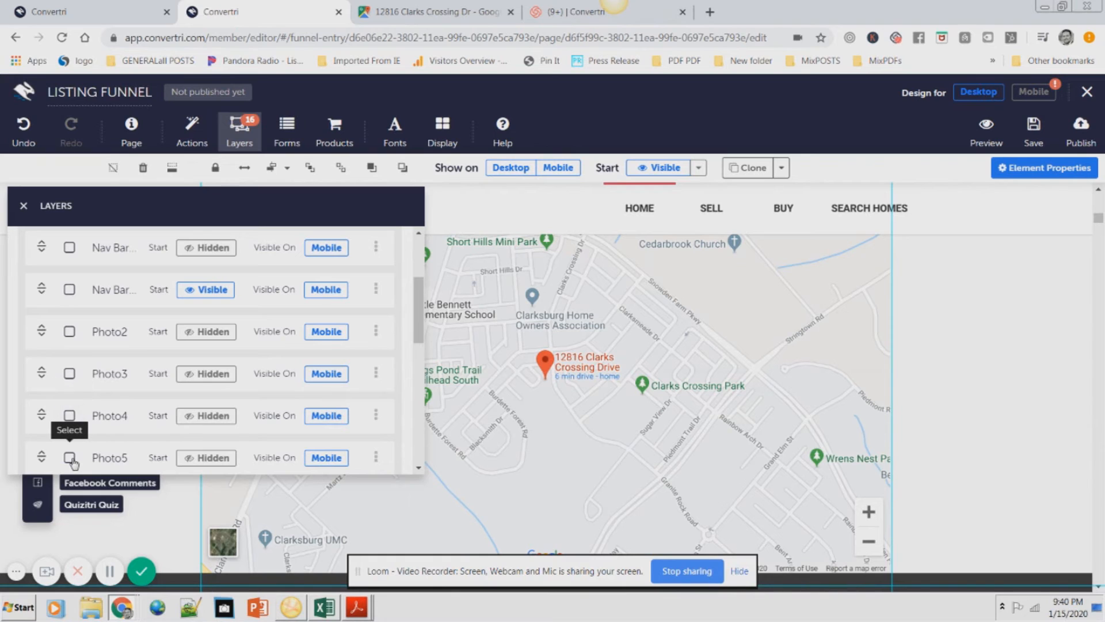
{"action": "left_click", "coordinate": [69, 458]}
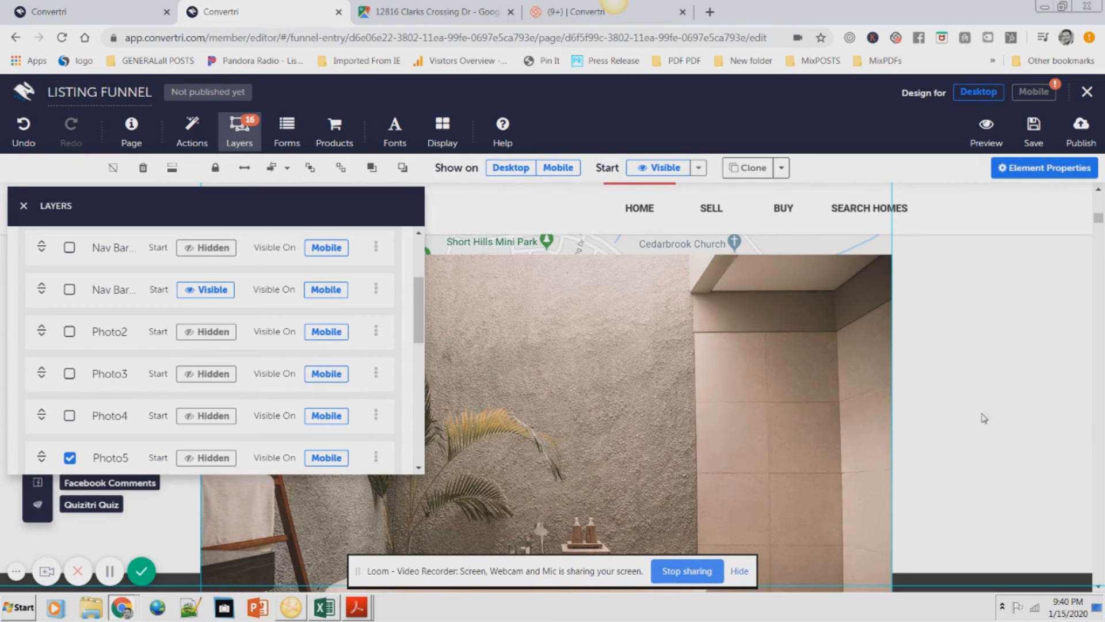
- Take the Nav Bar and Photo5 layers out of the editing view and close the layer list
{"action": "left_click", "coordinate": [24, 205]}
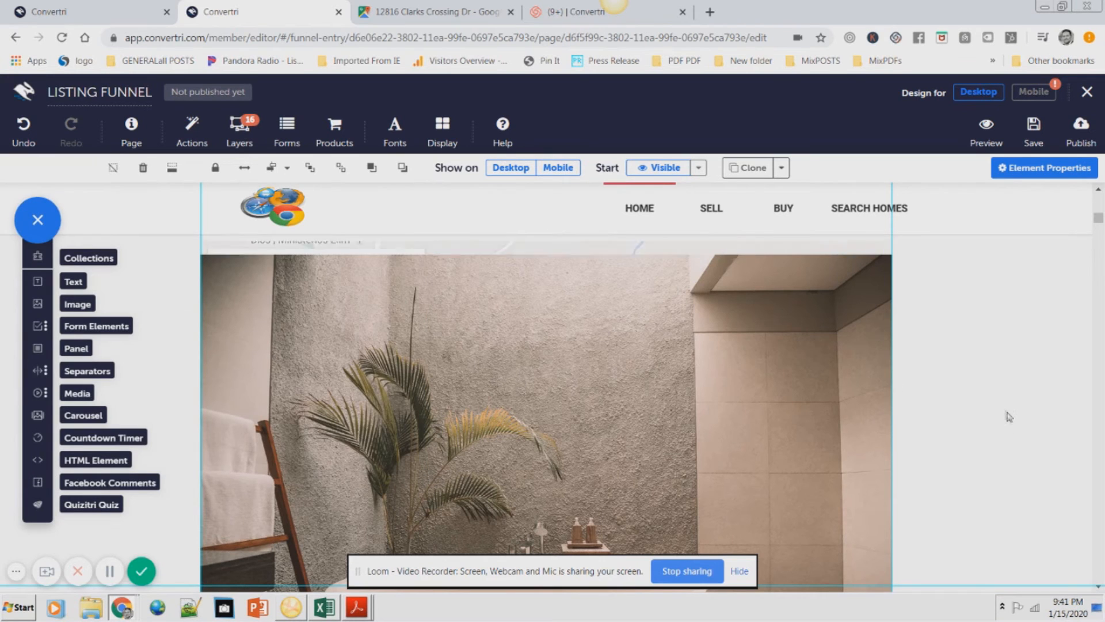
{"action": "left_click", "coordinate": [236, 136]}
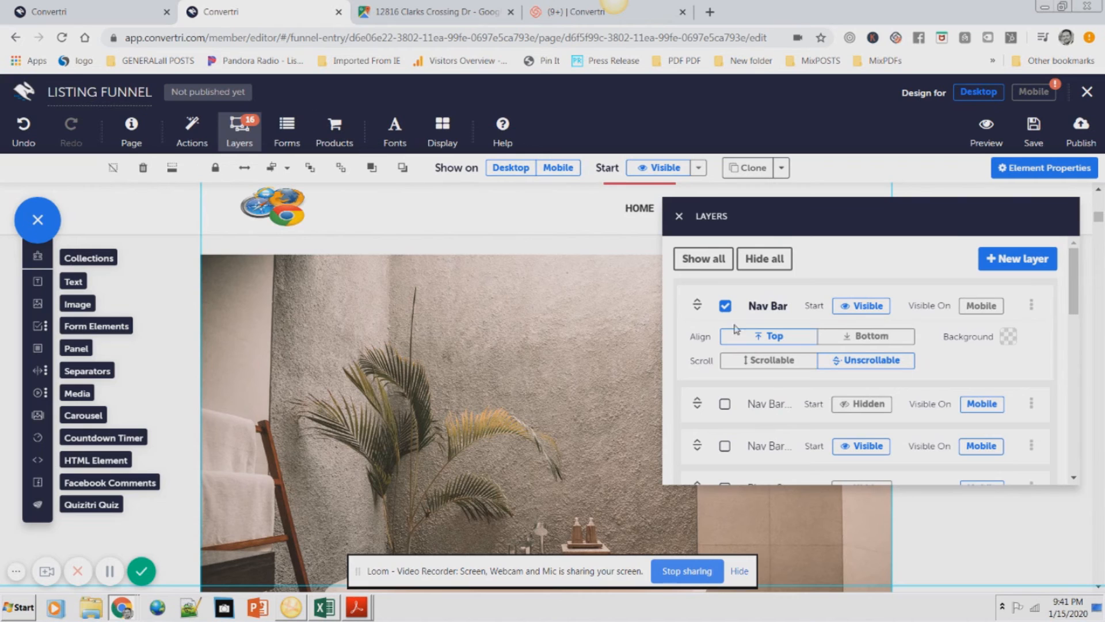
{"action": "left_click", "coordinate": [725, 307]}
{"action": "left_click", "coordinate": [725, 307]}
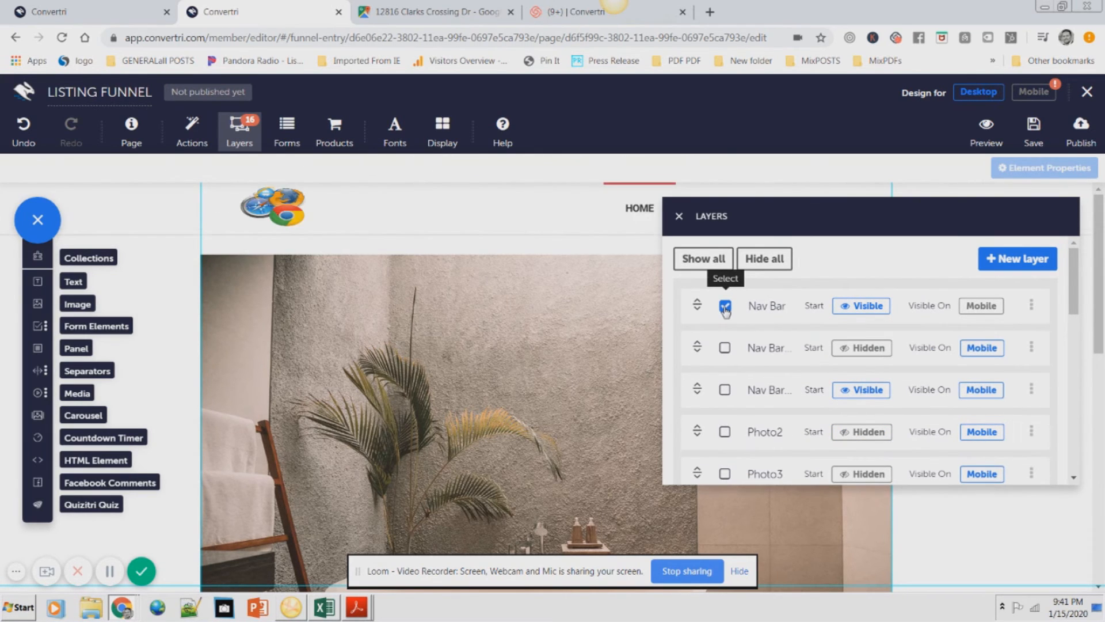
{"action": "scroll", "coordinate": [1072, 305], "scroll_direction": "down", "scroll_amount": 1}
{"action": "left_click_drag", "start_coordinate": [1074, 305], "coordinate": [1065, 367]}
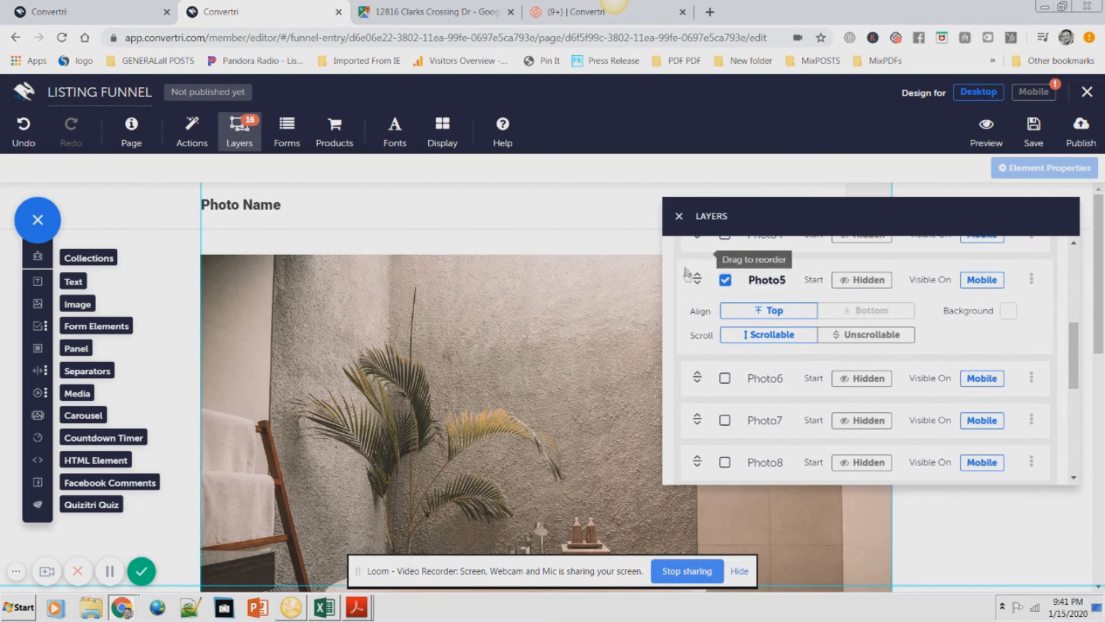
{"action": "left_click", "coordinate": [725, 280]}
{"action": "left_click", "coordinate": [725, 277]}
{"action": "mouse_move", "coordinate": [1073, 363]}
{"action": "left_mouse_down"}
{"action": "mouse_move", "coordinate": [1074, 421]}
{"action": "mouse_move", "coordinate": [1073, 357]}
{"action": "left_mouse_up"}
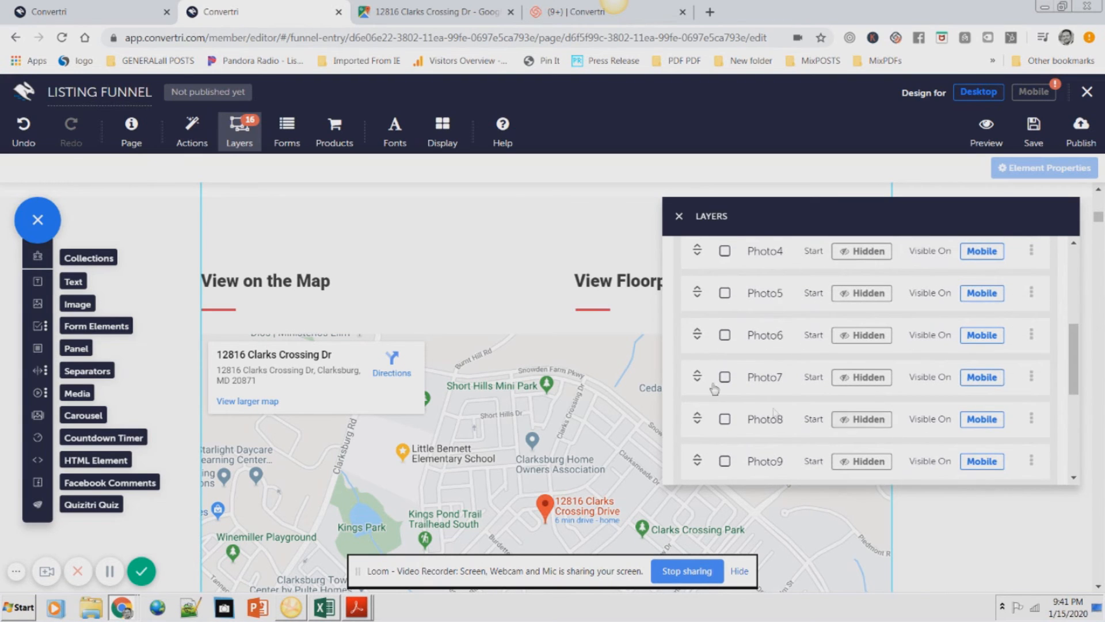
{"action": "left_click", "coordinate": [1004, 570]}
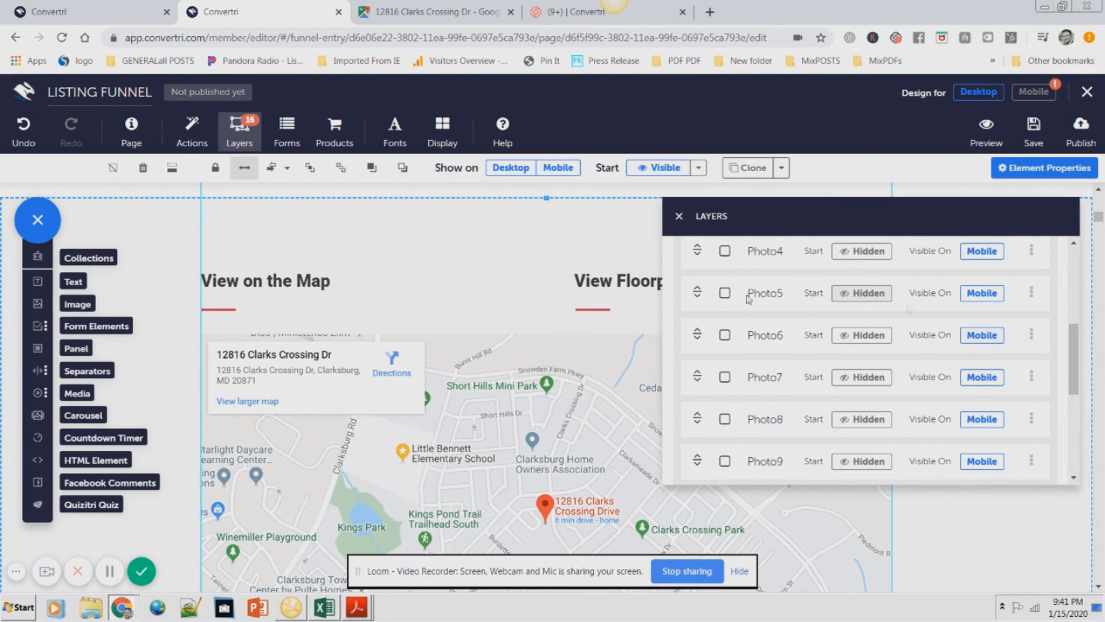
{"action": "left_click", "coordinate": [678, 218]}
- Preview the listing page and review its header, photo gallery and map section
{"action": "scroll", "coordinate": [982, 400], "scroll_direction": "up", "scroll_amount": 10}
{"action": "scroll", "coordinate": [986, 399], "scroll_direction": "up", "scroll_amount": 10}
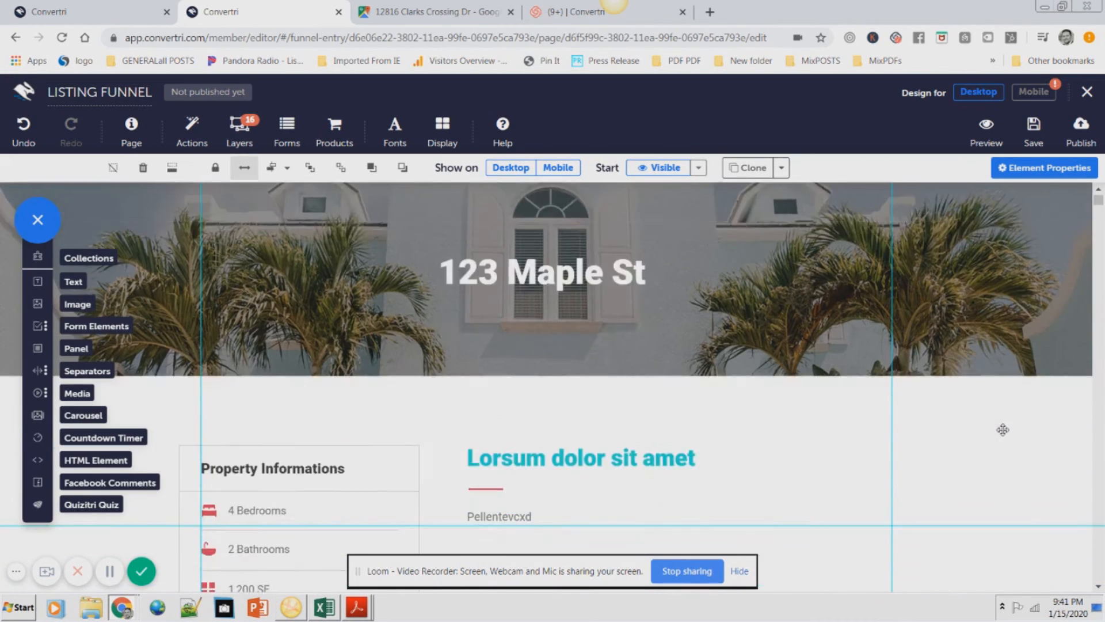
{"action": "scroll", "coordinate": [1003, 429], "scroll_direction": "down", "scroll_amount": 10}
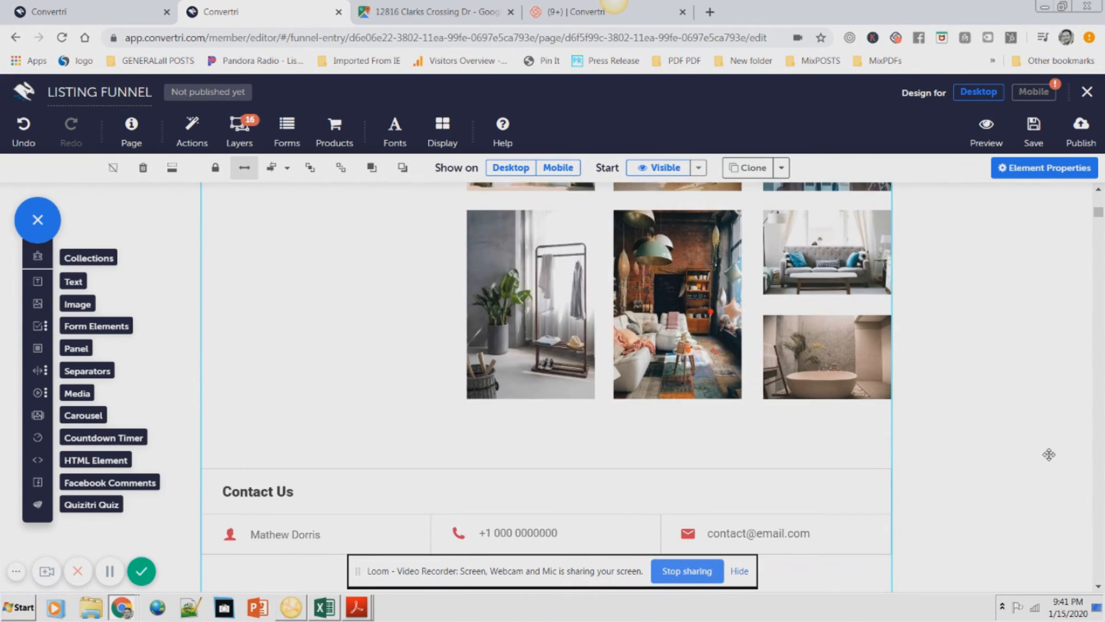
{"action": "scroll", "coordinate": [1048, 448], "scroll_direction": "up", "scroll_amount": 5}
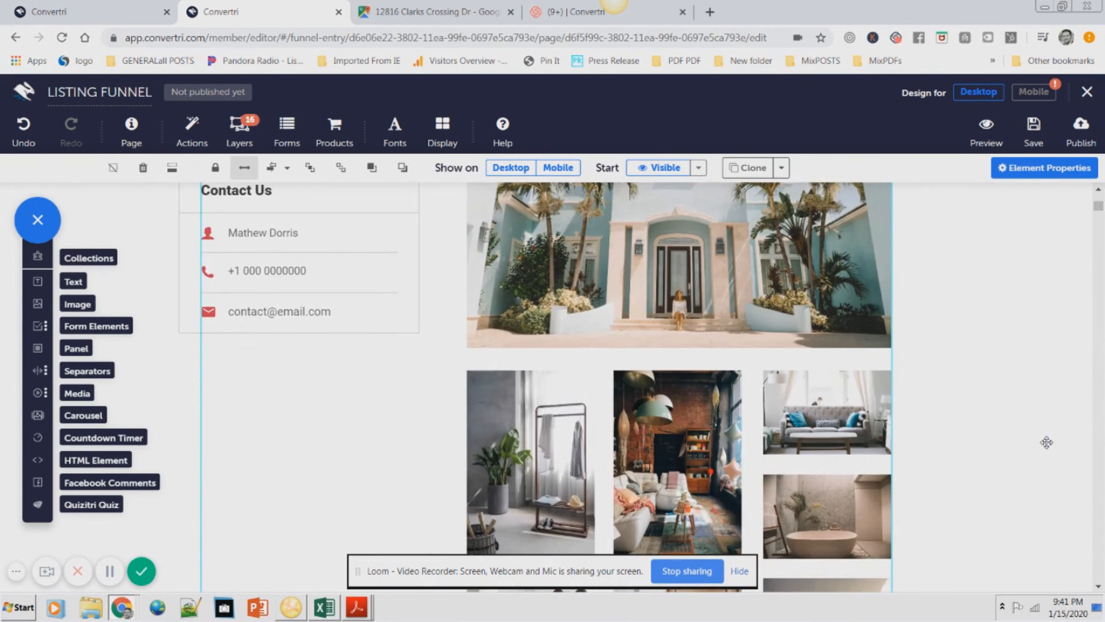
{"action": "scroll", "coordinate": [1030, 439], "scroll_direction": "up", "scroll_amount": 3}
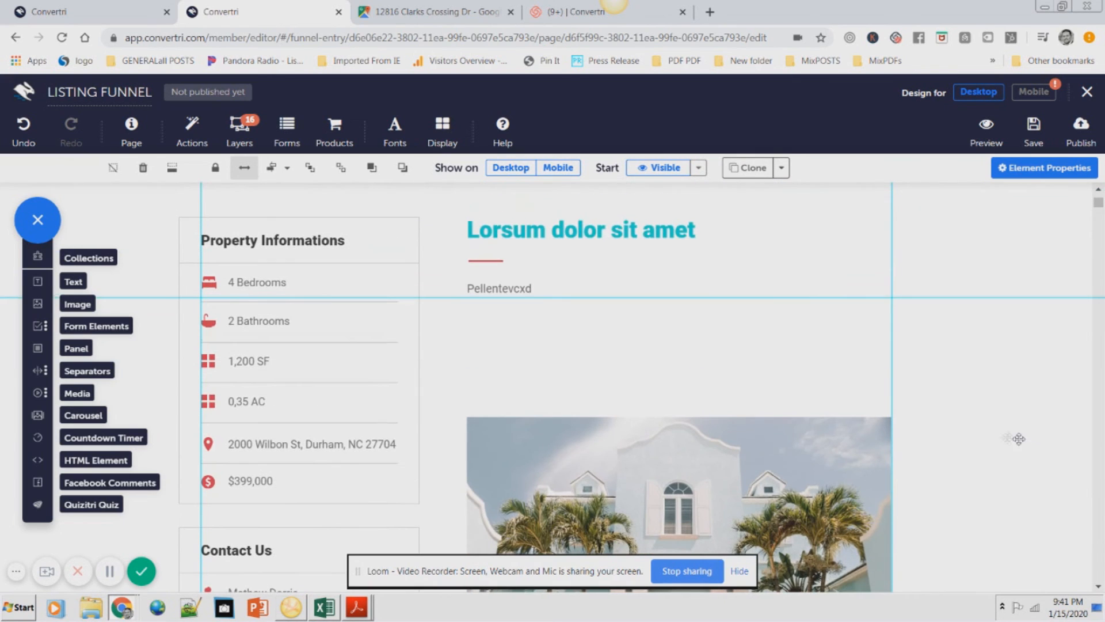
{"action": "left_click", "coordinate": [986, 128]}
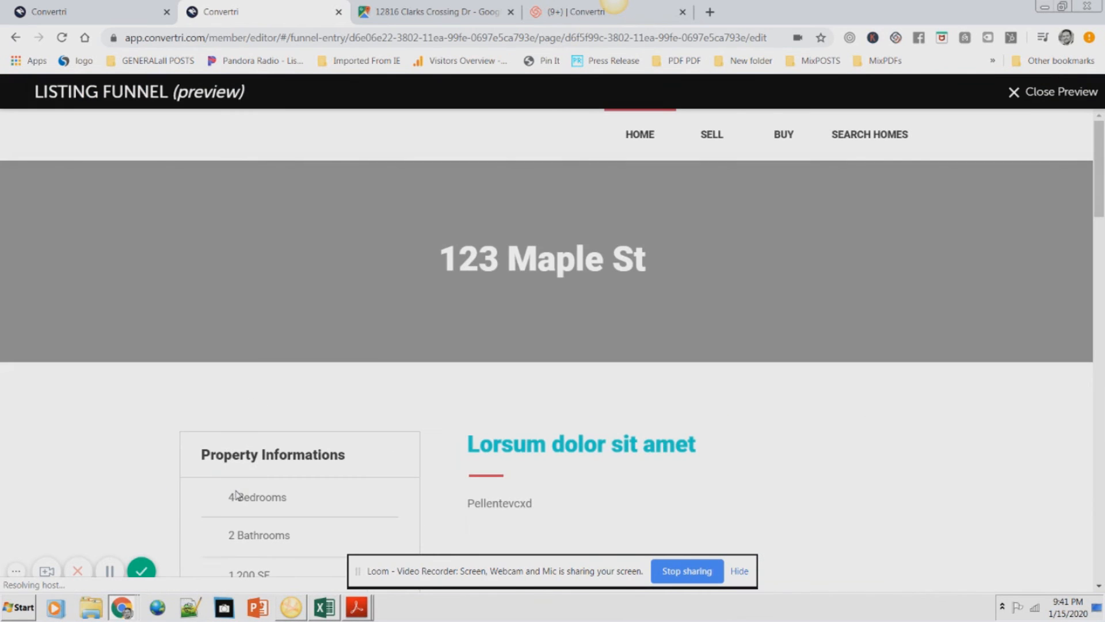
{"action": "scroll", "coordinate": [777, 508], "scroll_direction": "down", "scroll_amount": 10}
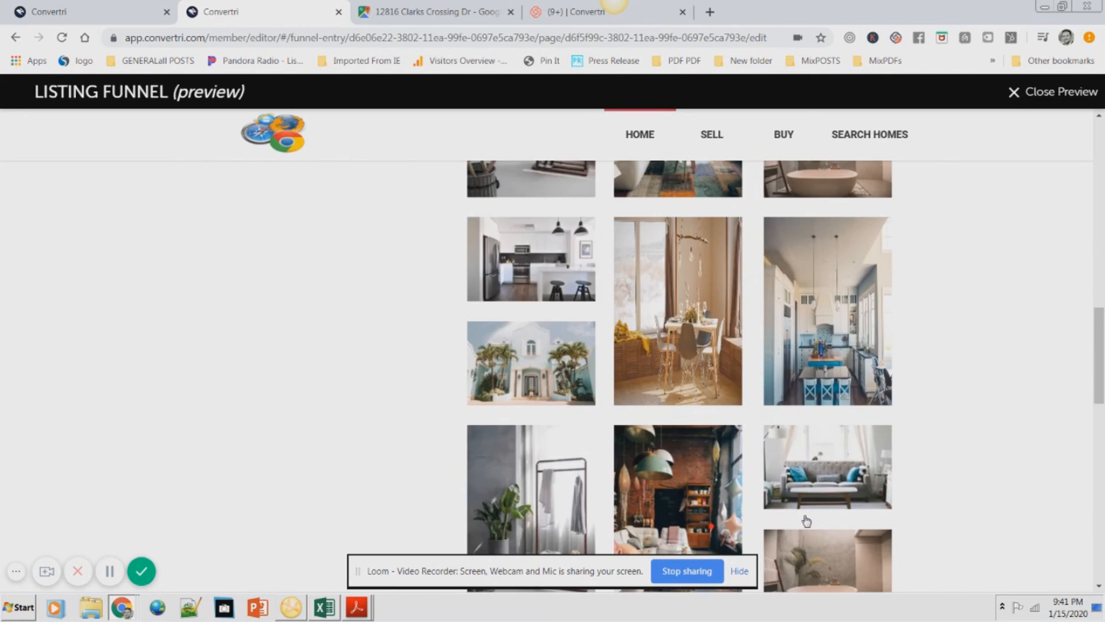
{"action": "scroll", "coordinate": [807, 515], "scroll_direction": "down", "scroll_amount": 3}
{"action": "scroll", "coordinate": [808, 522], "scroll_direction": "down", "scroll_amount": 7}
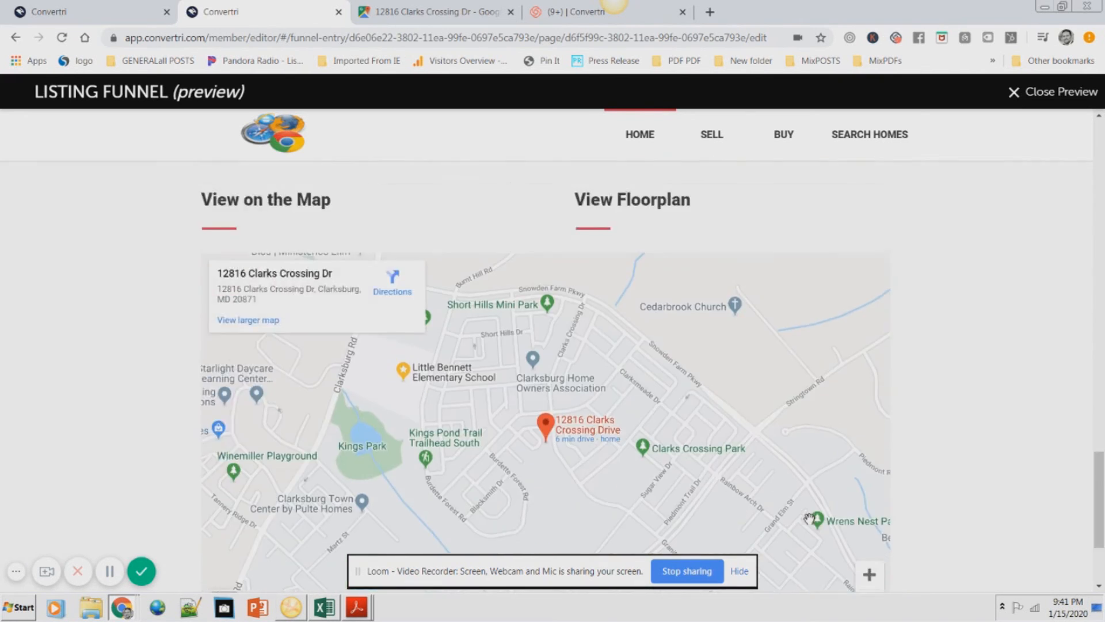
{"action": "scroll", "coordinate": [822, 520], "scroll_direction": "up", "scroll_amount": 8}
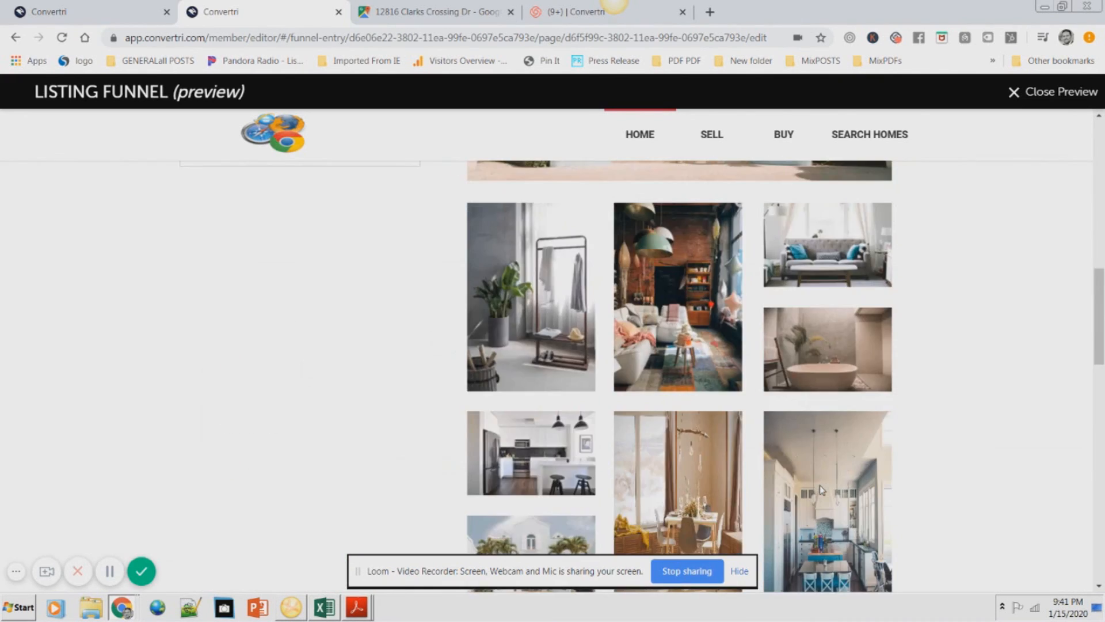
- Enlarge the main house photo in the preview, page forward through the photo layers to check the replaced pictures, and close the preview
{"action": "left_click", "coordinate": [784, 409]}
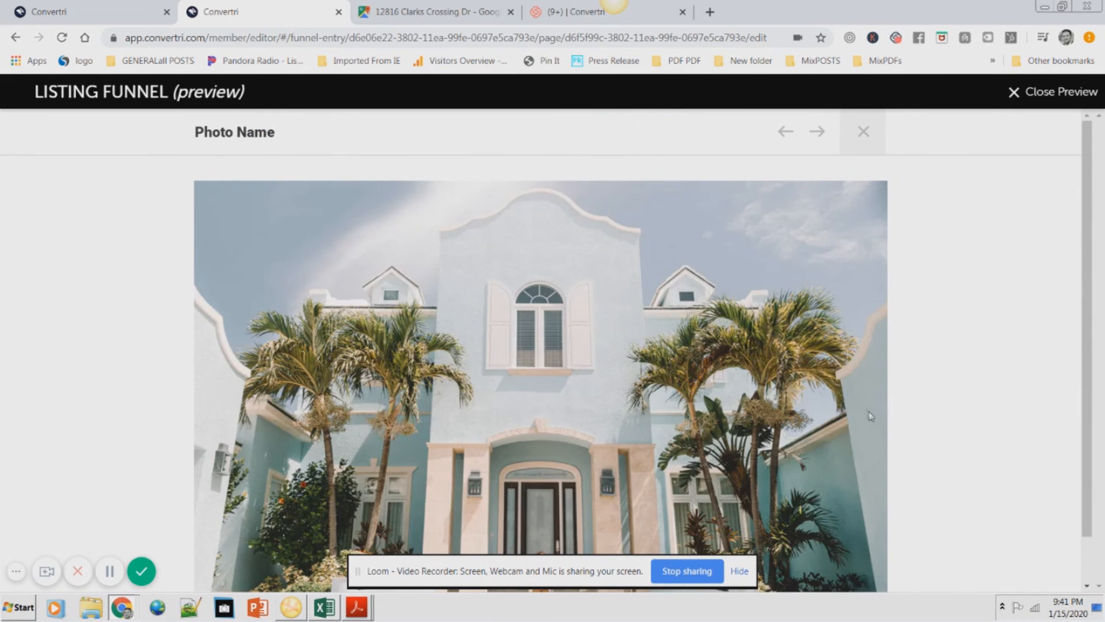
{"action": "left_click", "coordinate": [820, 133]}
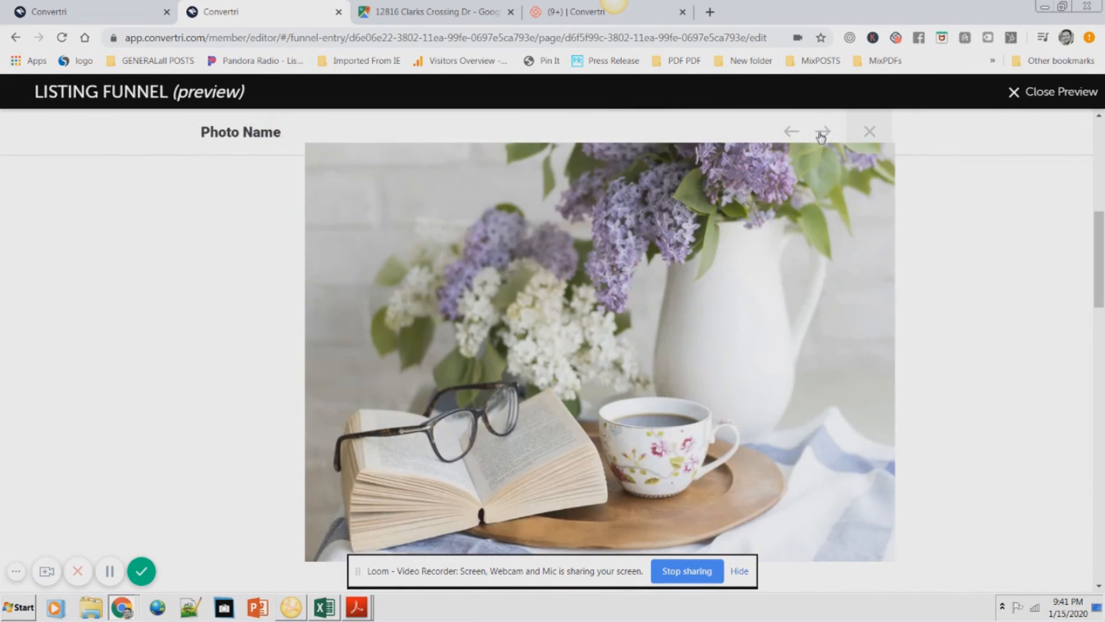
{"action": "left_click", "coordinate": [821, 134]}
{"action": "left_click", "coordinate": [821, 133]}
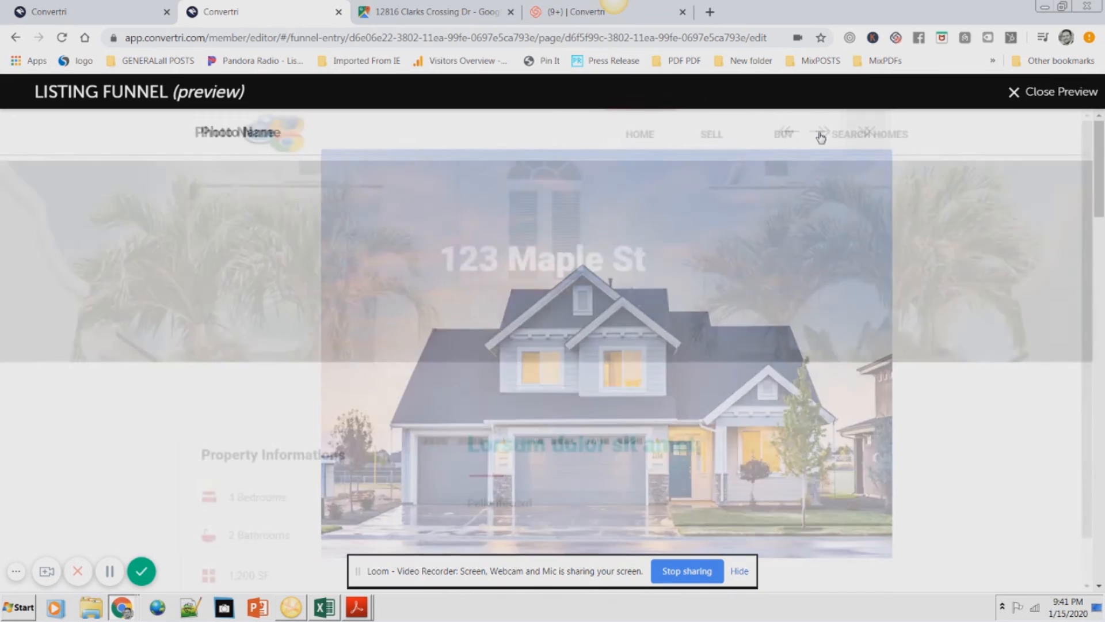
{"action": "left_click", "coordinate": [821, 135]}
{"action": "left_click", "coordinate": [820, 135]}
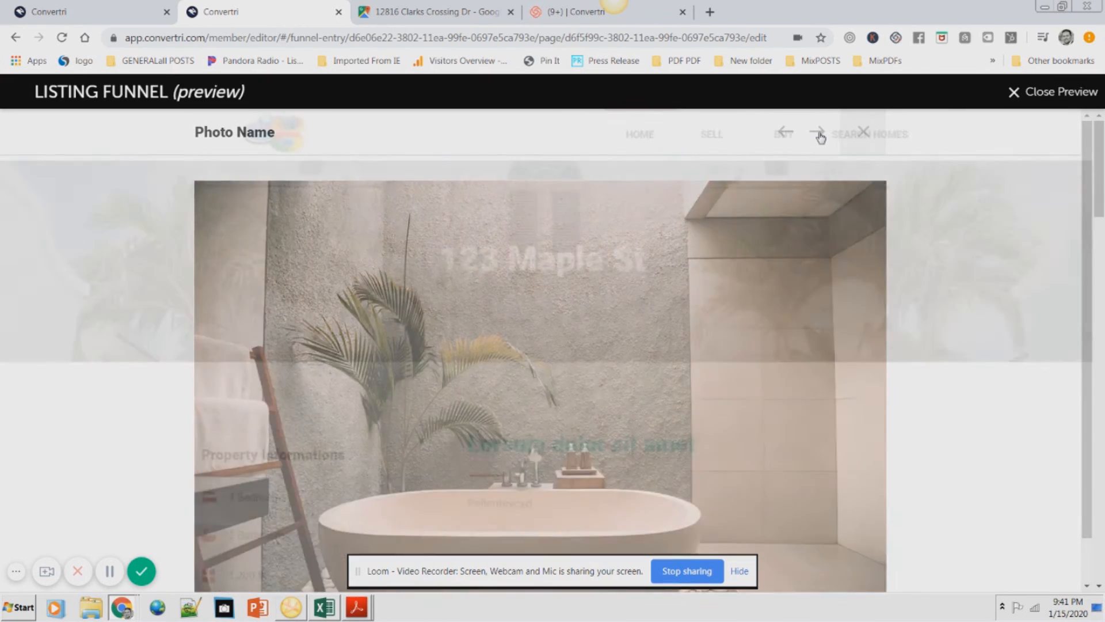
{"action": "left_click", "coordinate": [821, 135]}
{"action": "left_click", "coordinate": [821, 133]}
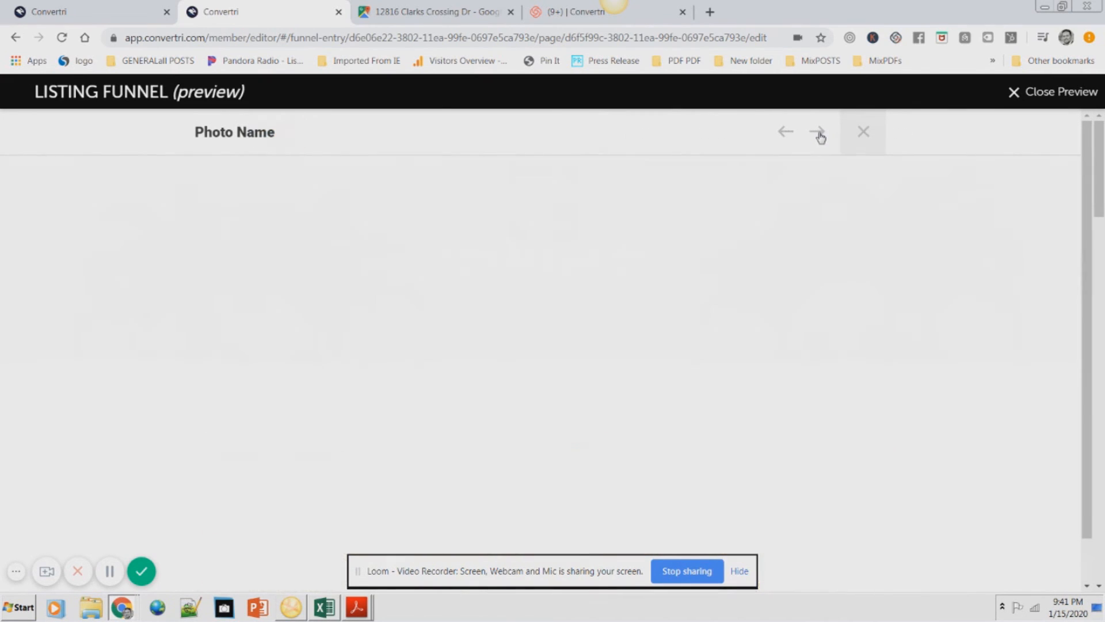
{"action": "left_click", "coordinate": [821, 133]}
{"action": "left_click", "coordinate": [821, 134]}
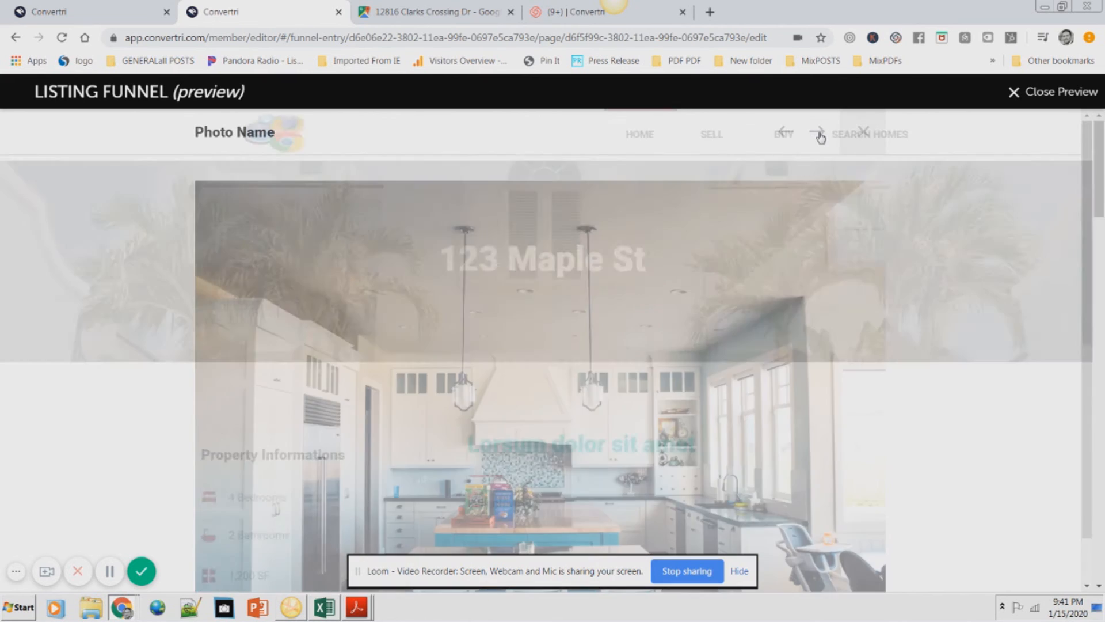
{"action": "left_click", "coordinate": [821, 135]}
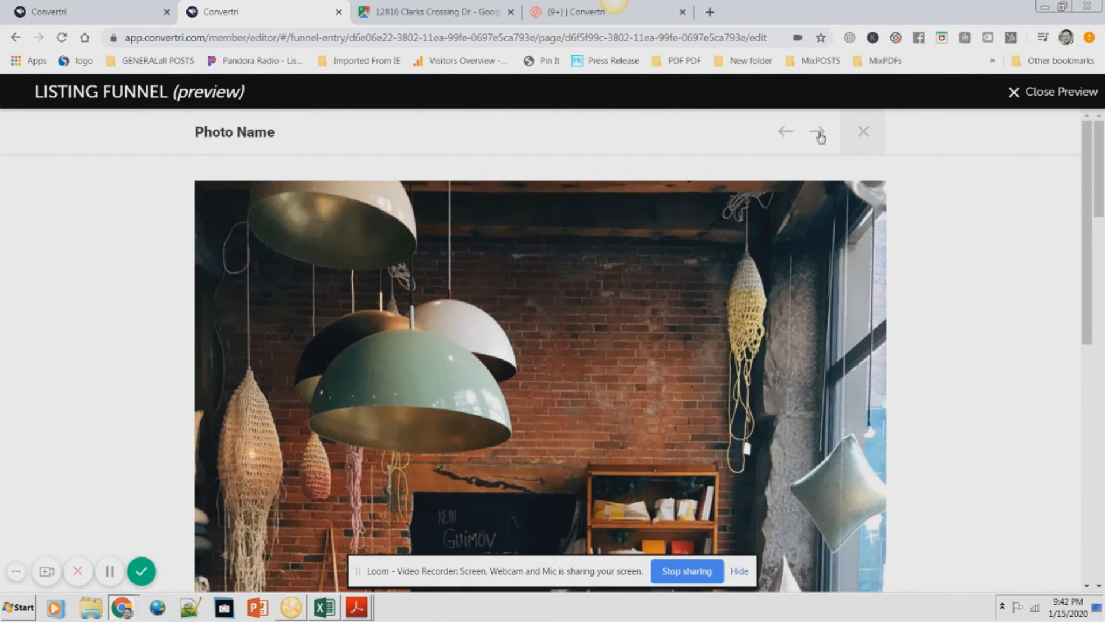
{"action": "left_click", "coordinate": [821, 135]}
{"action": "left_click", "coordinate": [821, 135]}
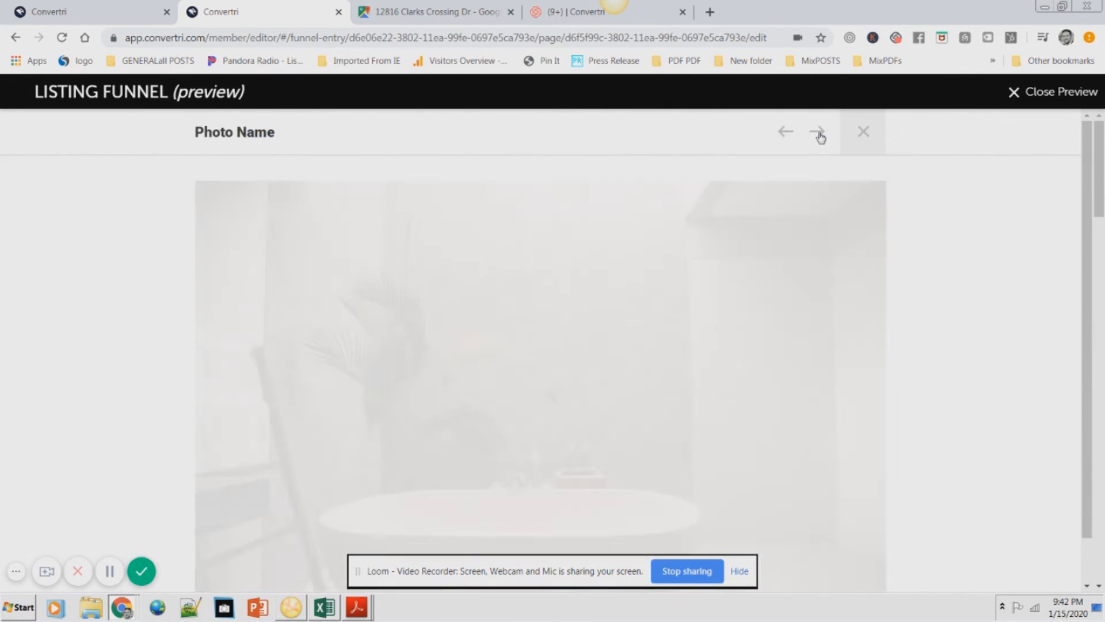
{"action": "left_click", "coordinate": [820, 134]}
{"action": "left_click", "coordinate": [820, 134]}
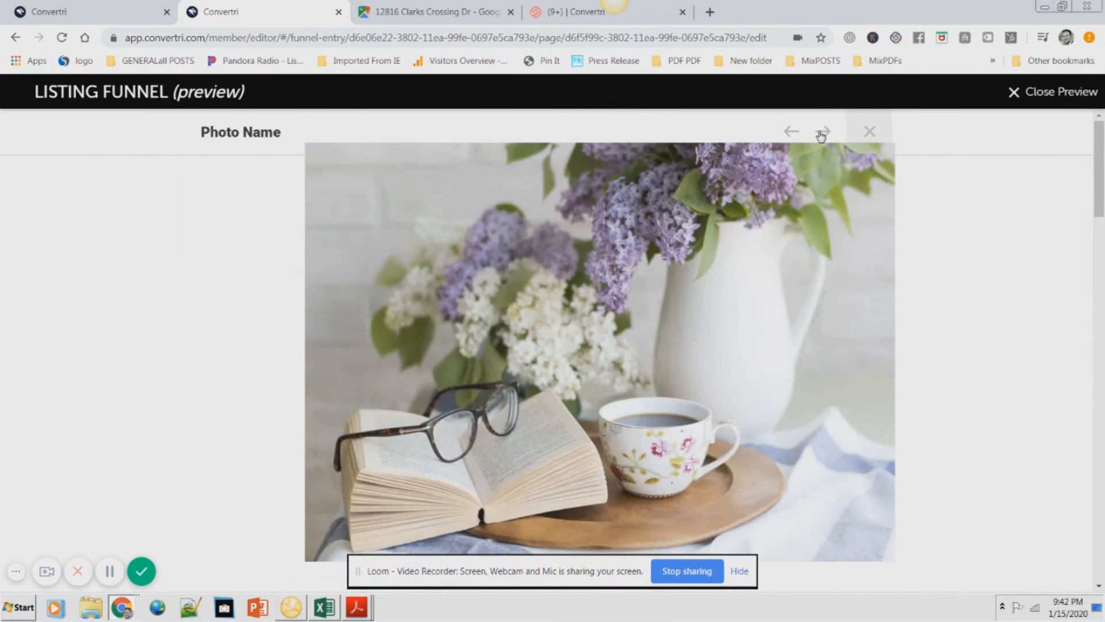
{"action": "left_click", "coordinate": [821, 135]}
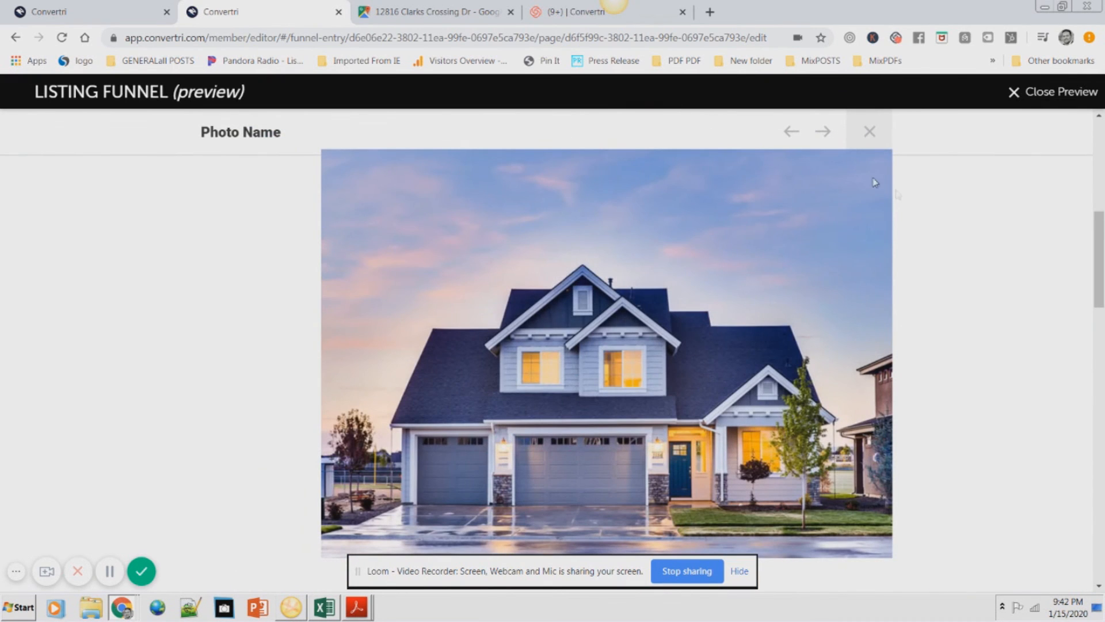
{"action": "left_click", "coordinate": [1030, 92]}
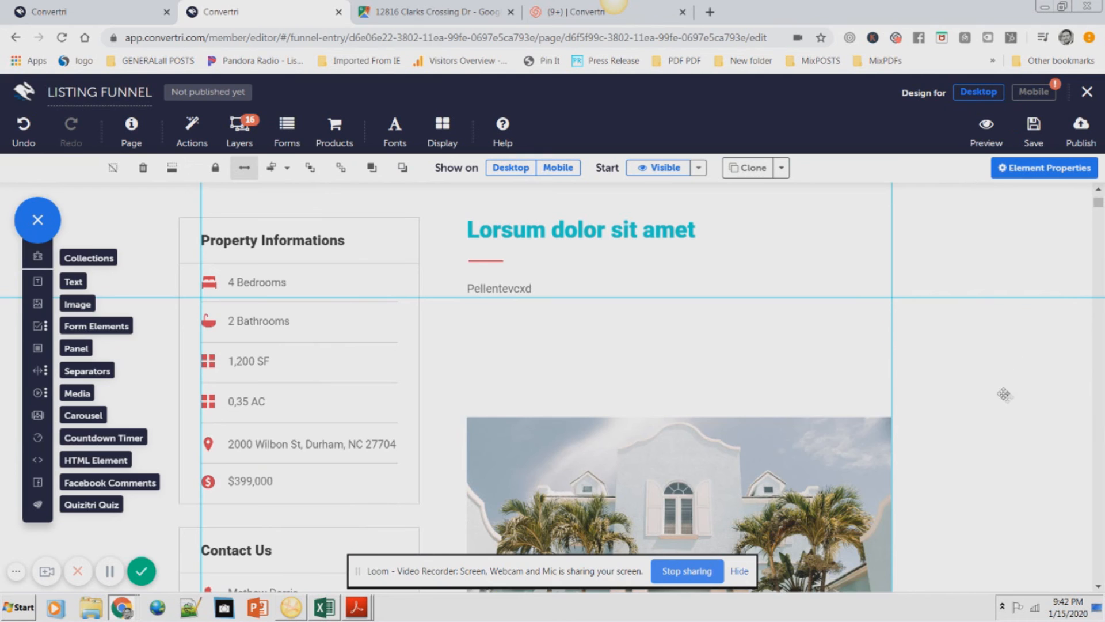
- Review the listing page in the editor, from the 123 Maple St header through the property details and gallery to the map
{"action": "scroll", "coordinate": [998, 378], "scroll_direction": "up", "scroll_amount": 3}
{"action": "scroll", "coordinate": [999, 379], "scroll_direction": "up", "scroll_amount": 3}
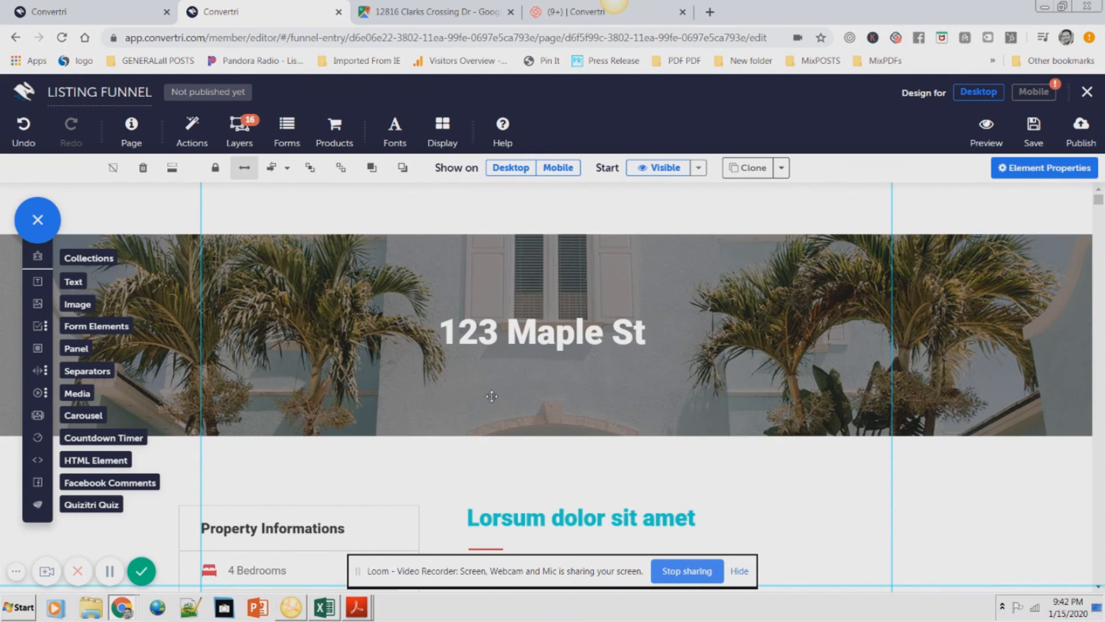
{"action": "scroll", "coordinate": [834, 469], "scroll_direction": "down", "scroll_amount": 6}
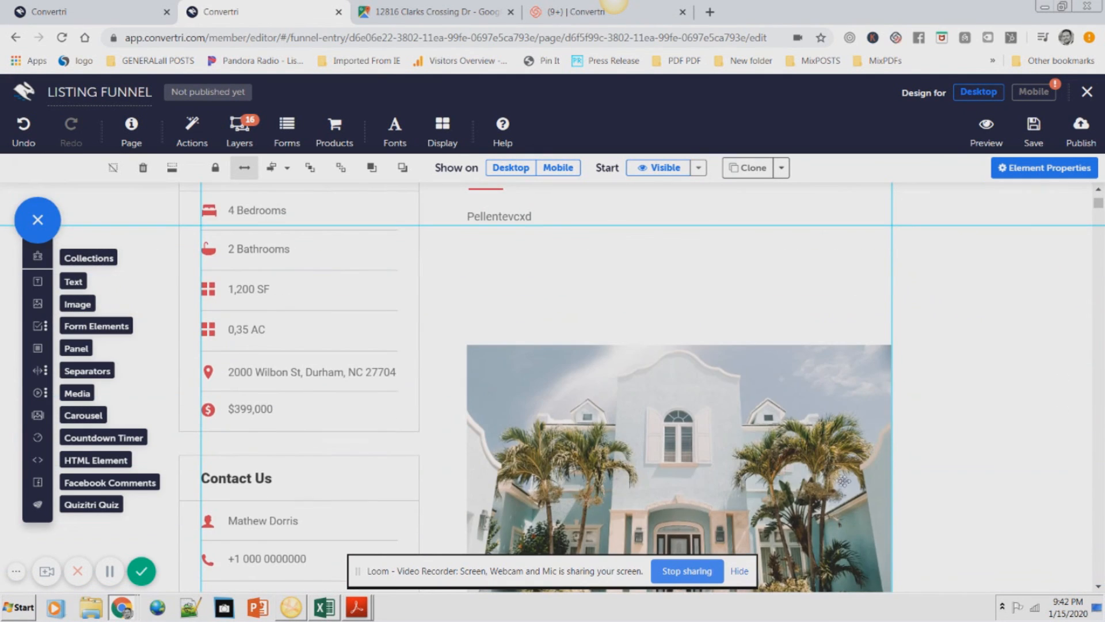
{"action": "scroll", "coordinate": [584, 473], "scroll_direction": "down", "scroll_amount": 5}
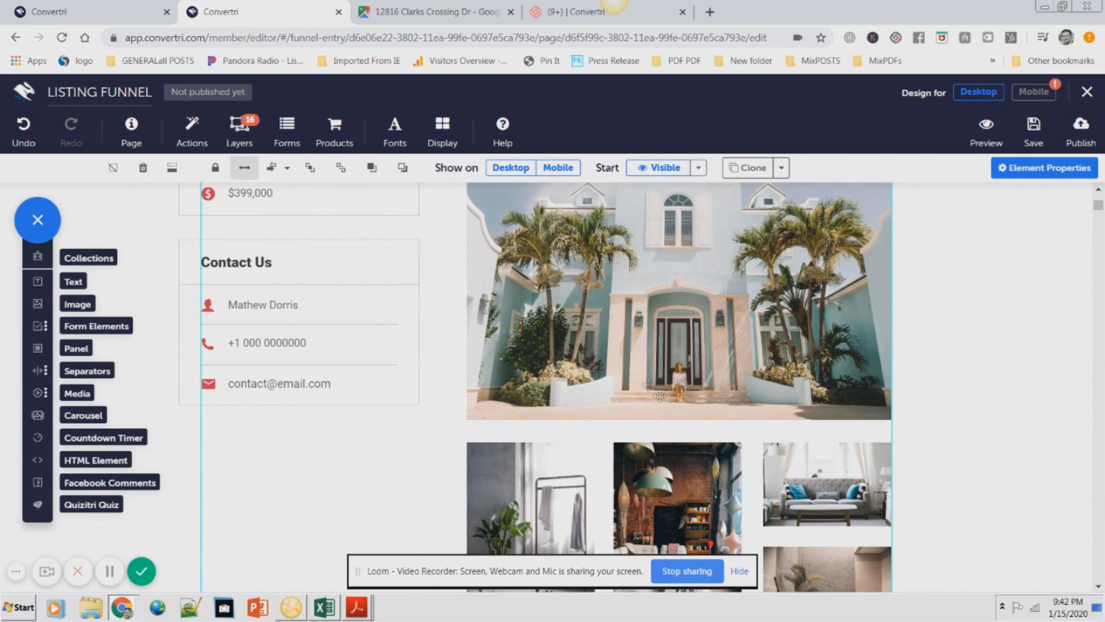
{"action": "scroll", "coordinate": [646, 436], "scroll_direction": "down", "scroll_amount": 5}
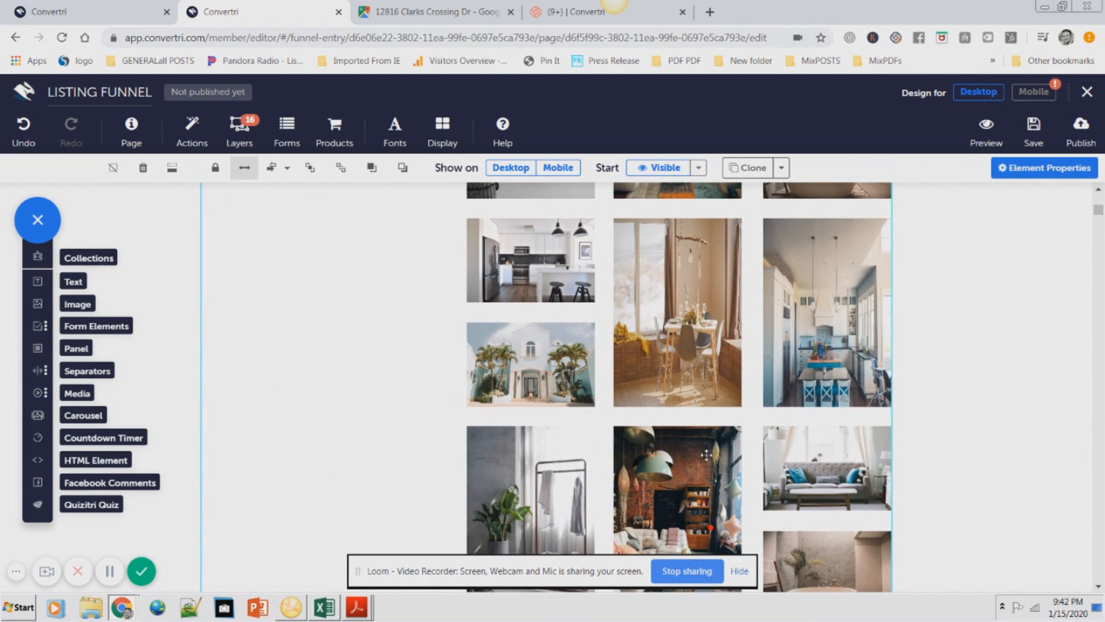
{"action": "scroll", "coordinate": [706, 454], "scroll_direction": "down", "scroll_amount": 5}
{"action": "scroll", "coordinate": [806, 467], "scroll_direction": "down", "scroll_amount": 8}
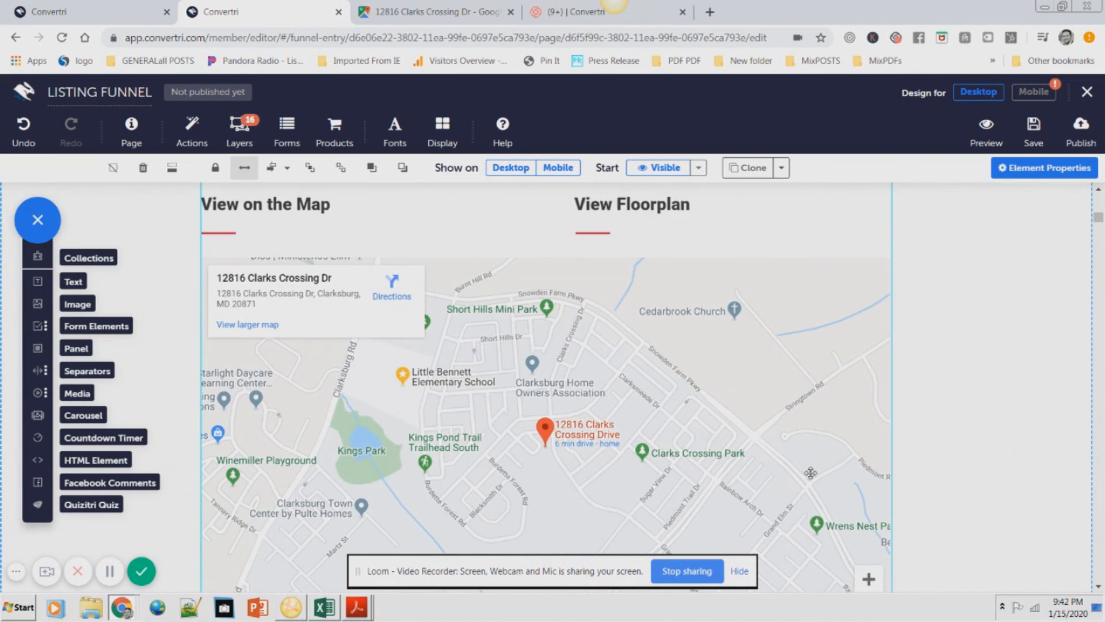
{"action": "scroll", "coordinate": [698, 445], "scroll_direction": "up", "scroll_amount": 6}
{"action": "scroll", "coordinate": [698, 445], "scroll_direction": "up", "scroll_amount": 10}
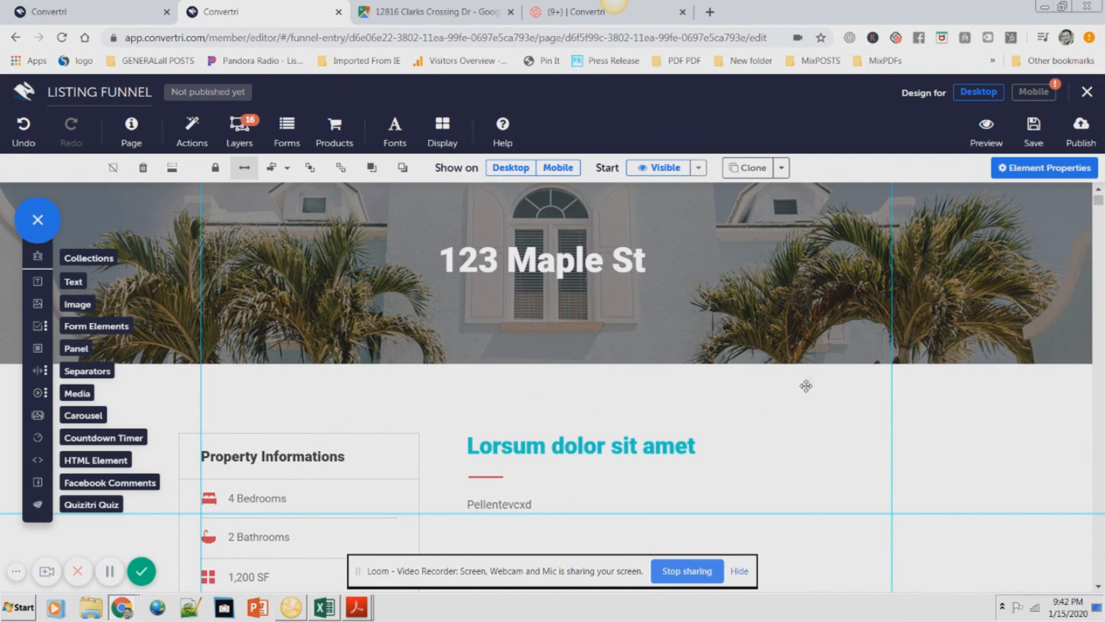
{"action": "scroll", "coordinate": [900, 434], "scroll_direction": "down", "scroll_amount": 3}
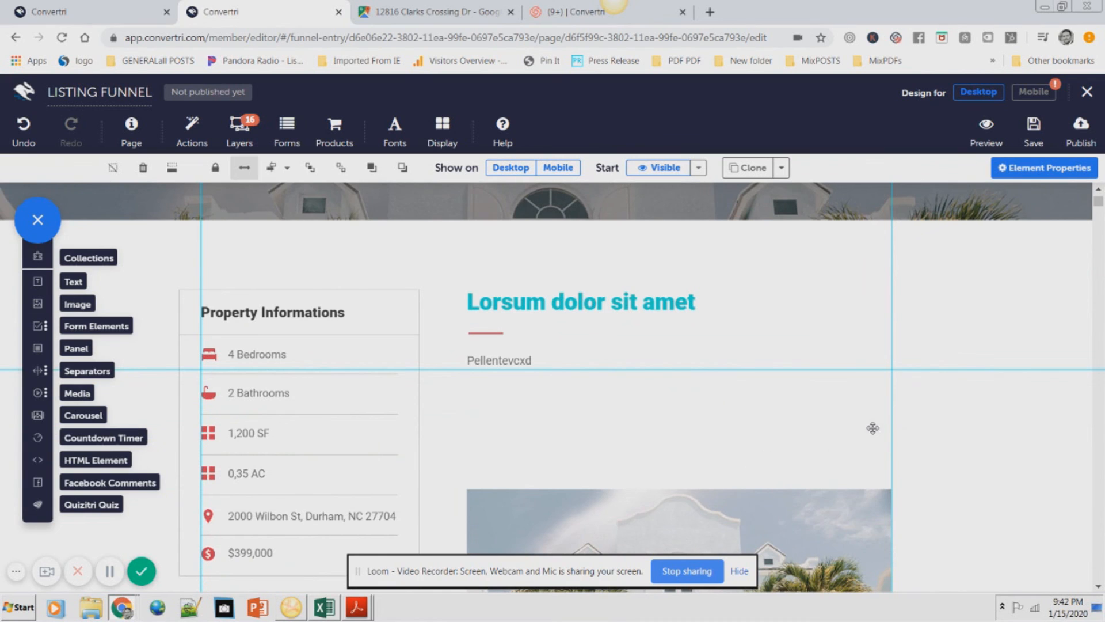
{"action": "scroll", "coordinate": [876, 390], "scroll_direction": "up", "scroll_amount": 5}
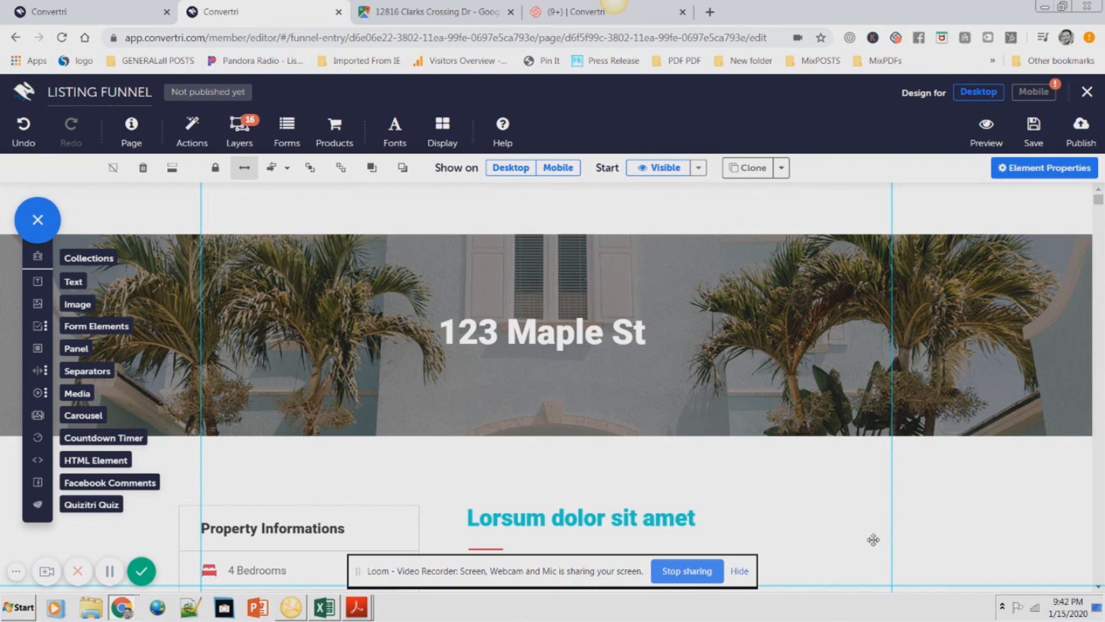
{"action": "scroll", "coordinate": [882, 529], "scroll_direction": "down", "scroll_amount": 4}
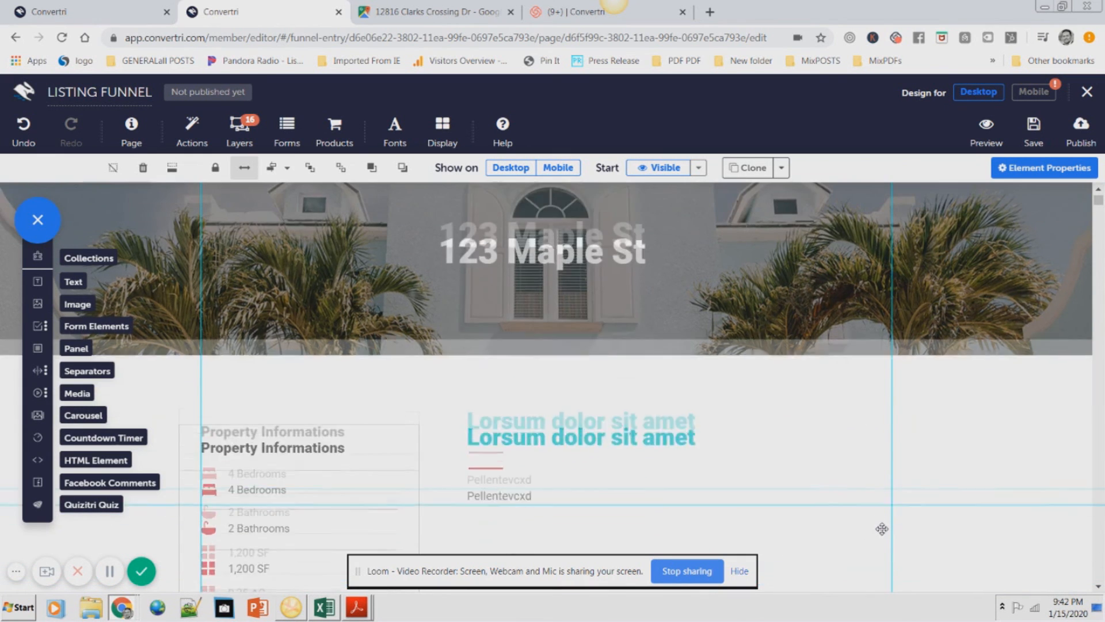
{"action": "scroll", "coordinate": [942, 520], "scroll_direction": "up", "scroll_amount": 3}
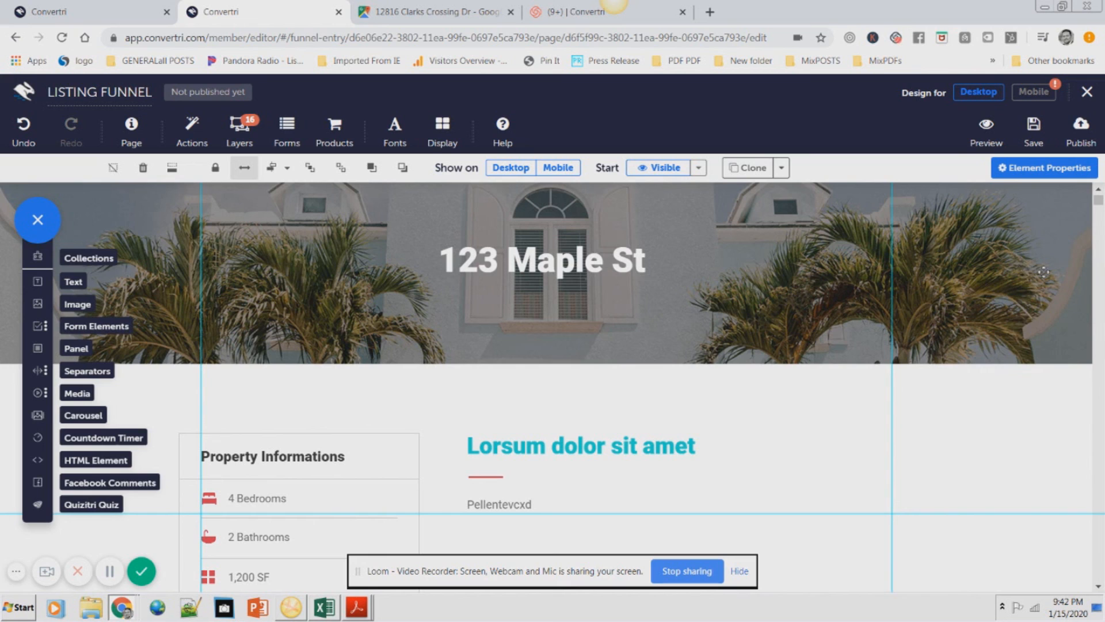
- Look over the available help resources for the editor and close the list
{"action": "left_click", "coordinate": [503, 128]}
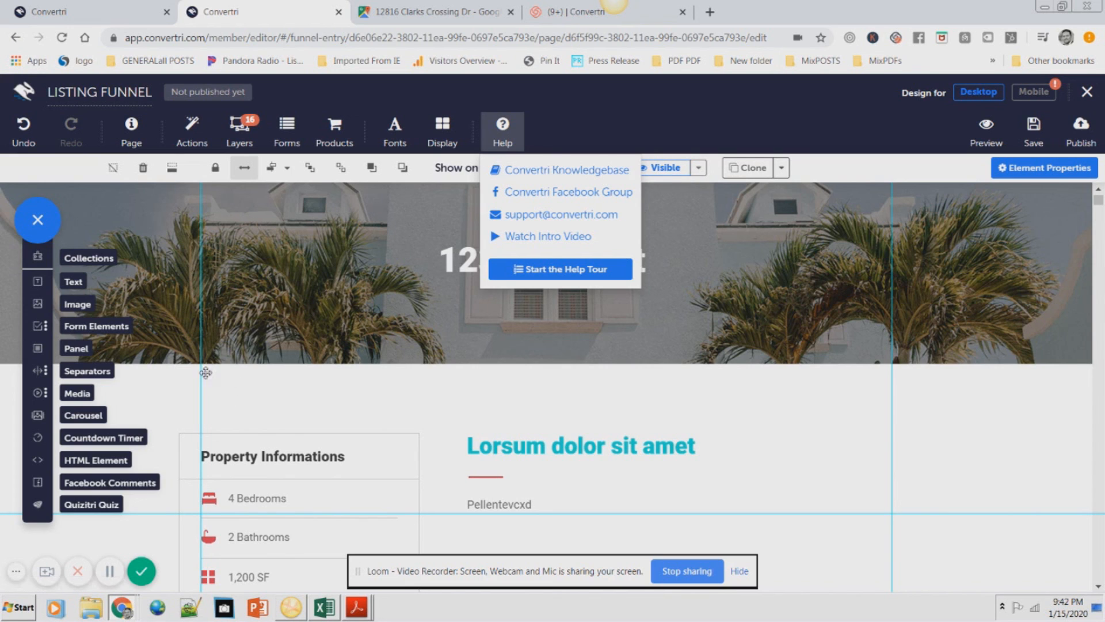
{"action": "left_click", "coordinate": [923, 464]}
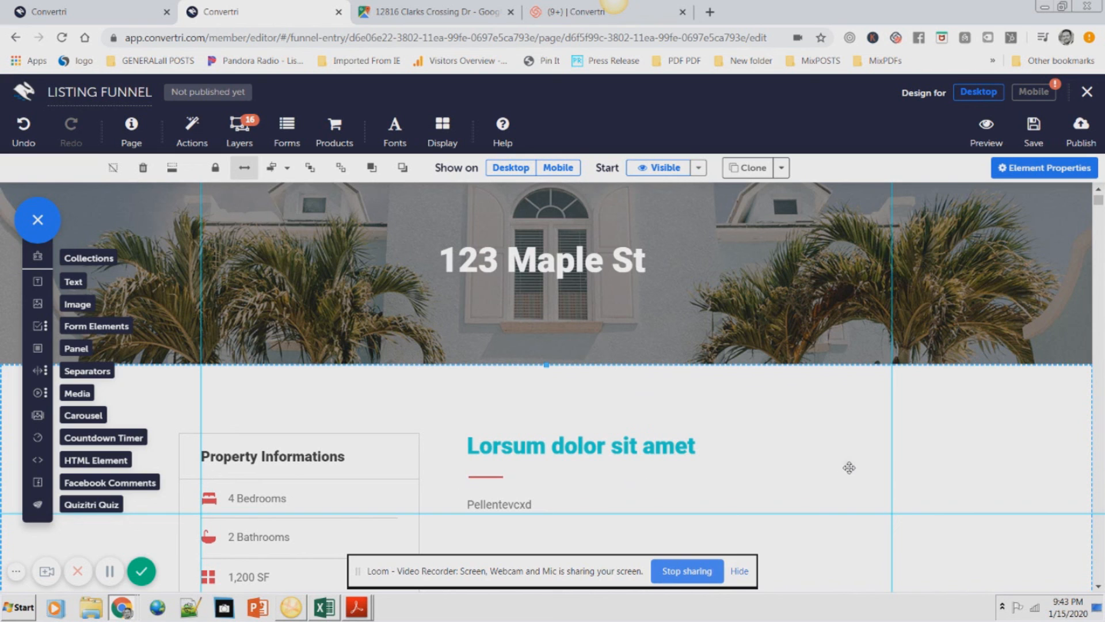
- Review the mobile design of the listing page from the 123 Maple St header to the footer, and return to the desktop design
{"action": "left_click", "coordinate": [1030, 93]}
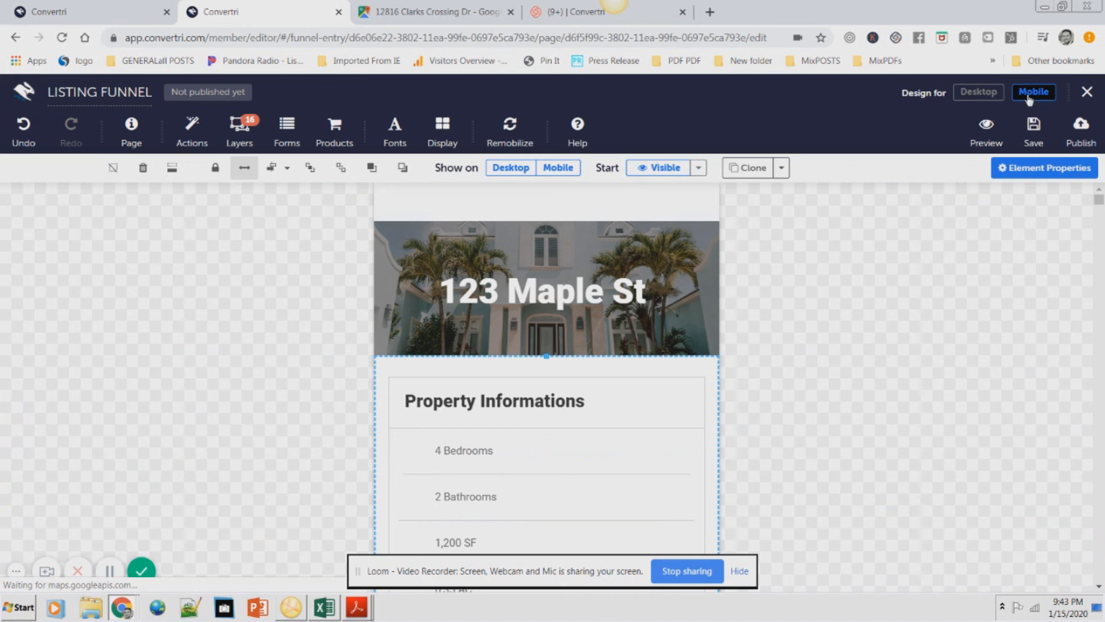
{"action": "scroll", "coordinate": [818, 394], "scroll_direction": "down", "scroll_amount": 6}
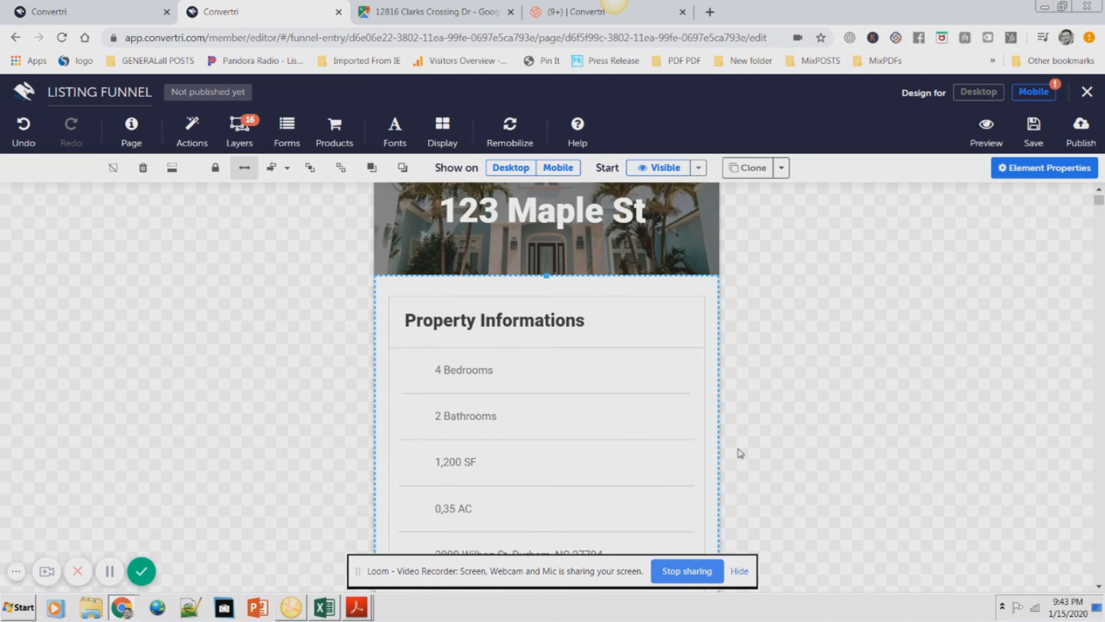
{"action": "scroll", "coordinate": [699, 452], "scroll_direction": "down", "scroll_amount": 10}
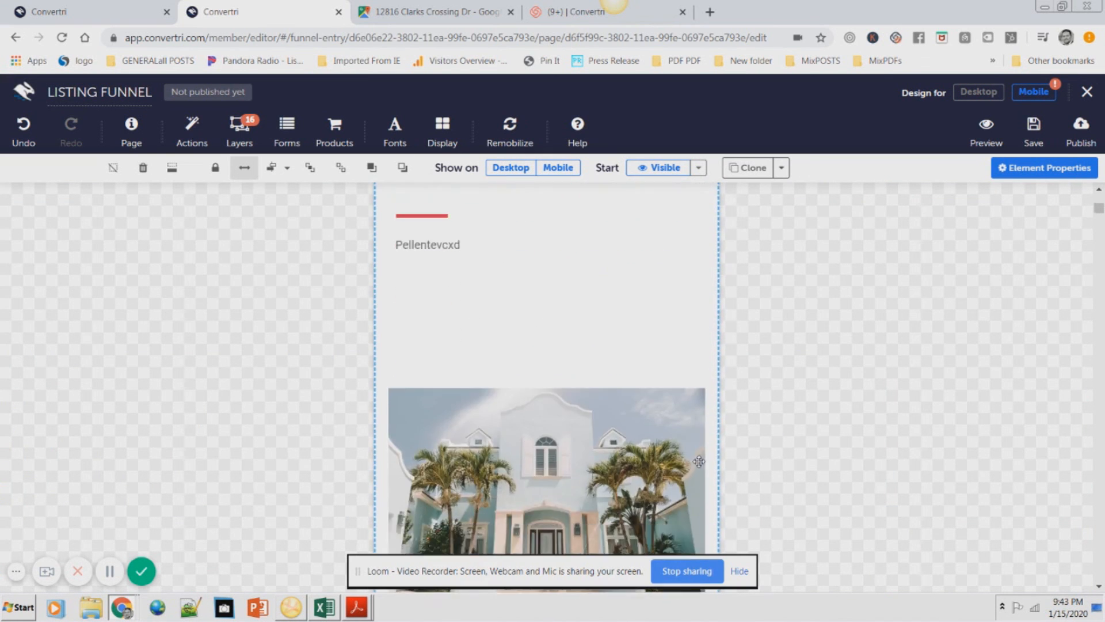
{"action": "scroll", "coordinate": [700, 463], "scroll_direction": "down", "scroll_amount": 15}
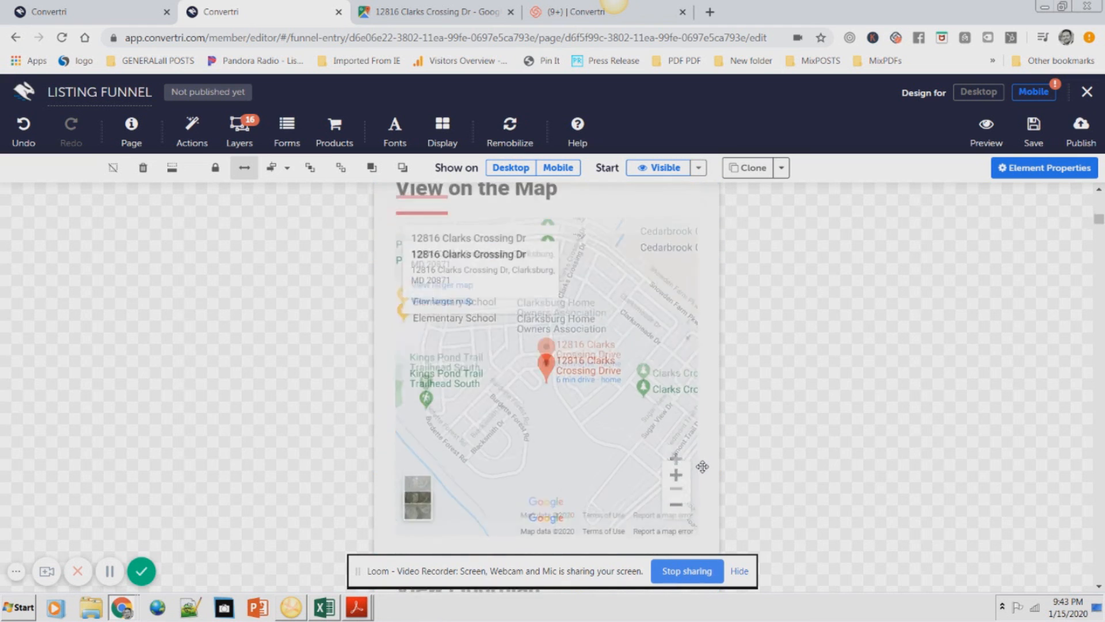
{"action": "scroll", "coordinate": [704, 467], "scroll_direction": "down", "scroll_amount": 10}
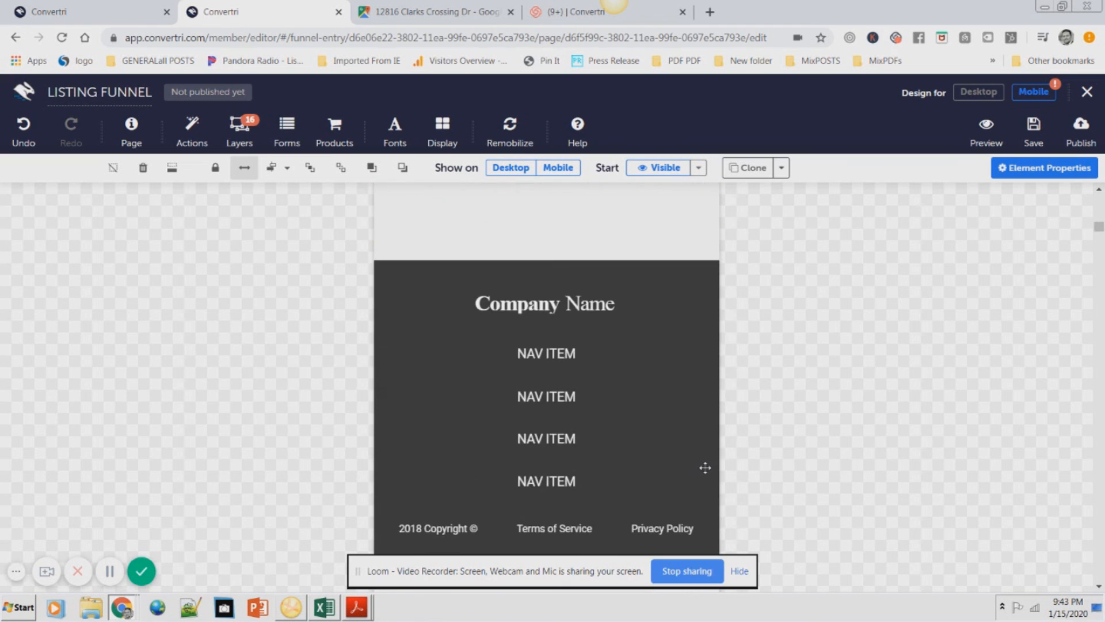
{"action": "scroll", "coordinate": [705, 468], "scroll_direction": "down", "scroll_amount": 5}
{"action": "scroll", "coordinate": [709, 470], "scroll_direction": "up", "scroll_amount": 20}
{"action": "scroll", "coordinate": [705, 442], "scroll_direction": "up", "scroll_amount": 15}
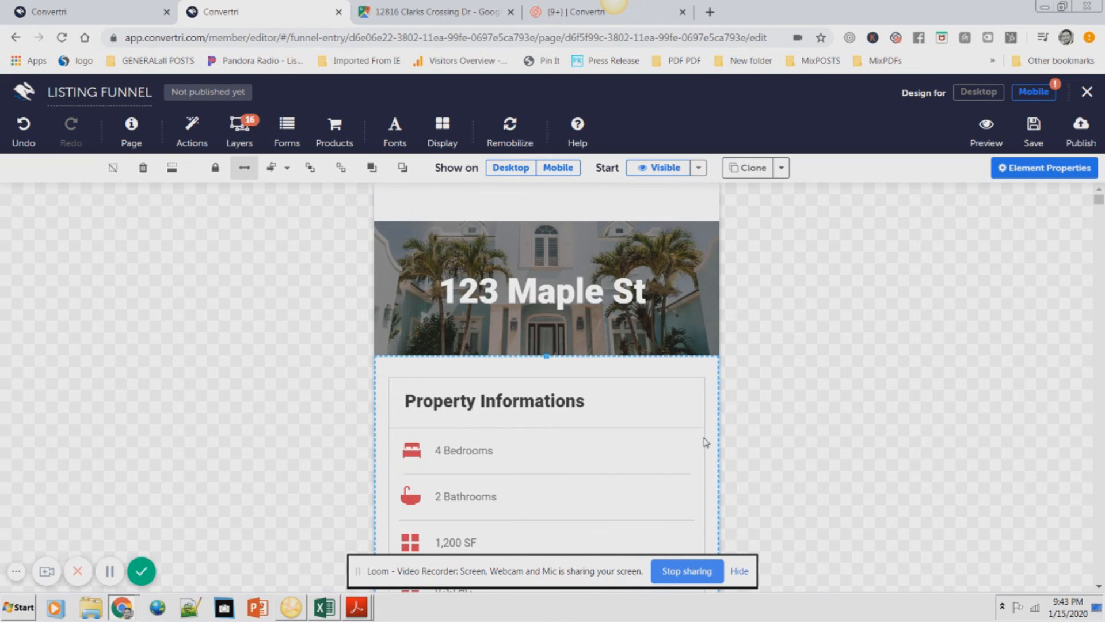
{"action": "scroll", "coordinate": [706, 447], "scroll_direction": "down", "scroll_amount": 6}
{"action": "scroll", "coordinate": [709, 449], "scroll_direction": "up", "scroll_amount": 6}
{"action": "left_click", "coordinate": [977, 95]}
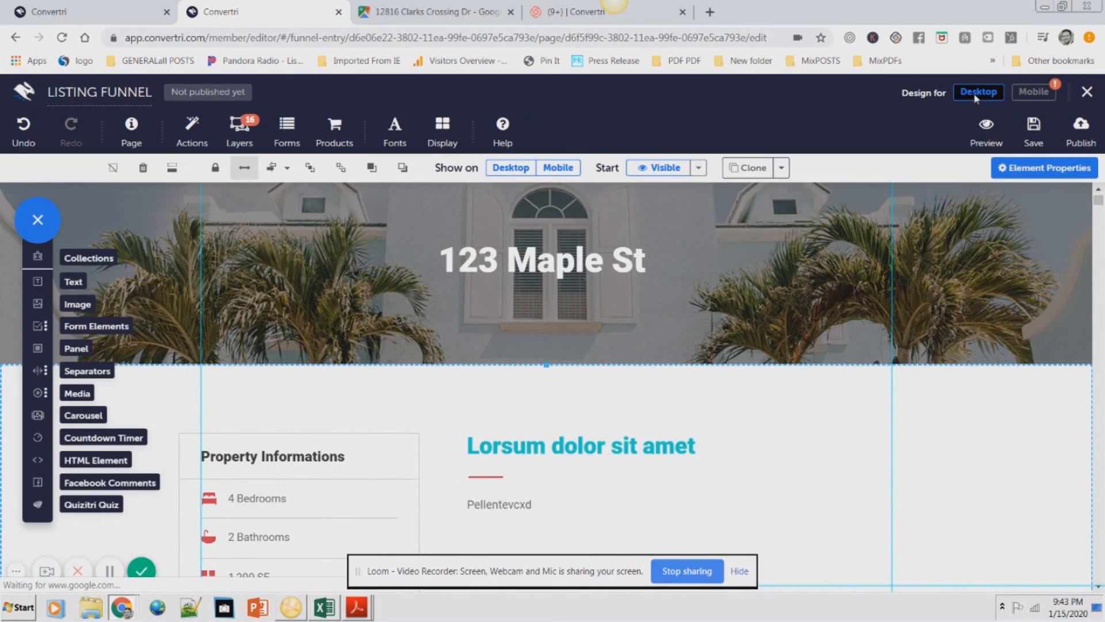
{"action": "scroll", "coordinate": [149, 356], "scroll_direction": "down", "scroll_amount": 3}
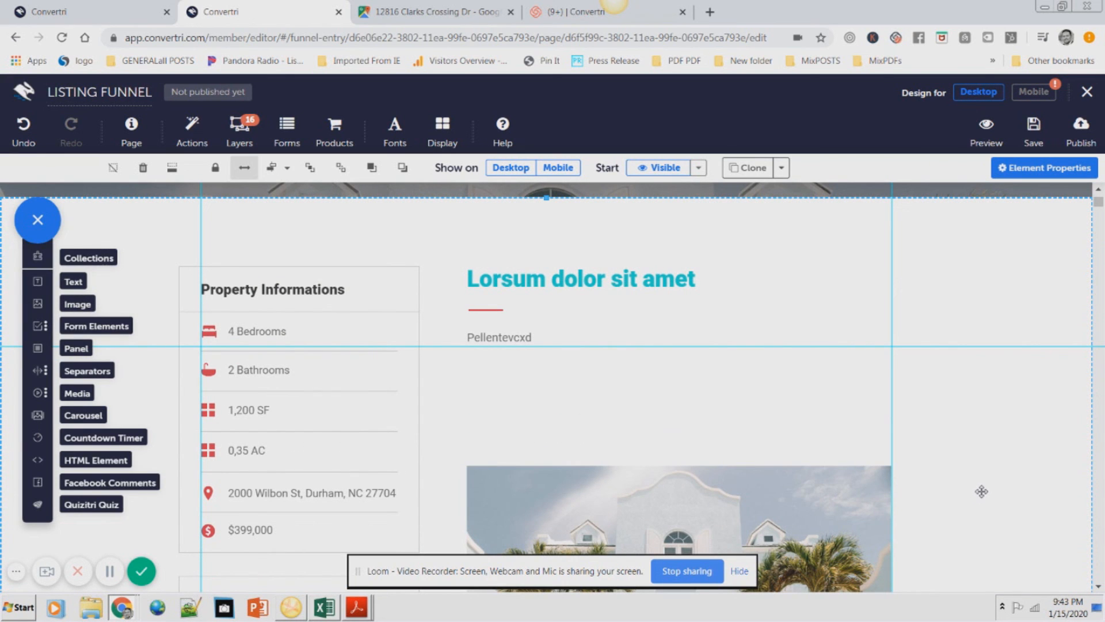
{"action": "left_click", "coordinate": [142, 571]}
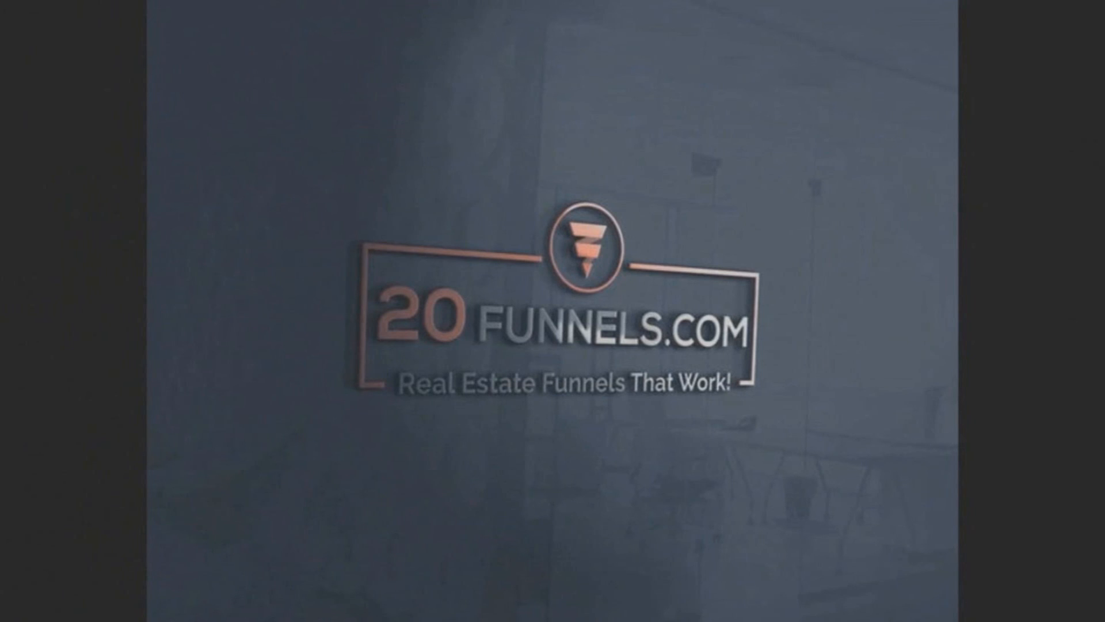